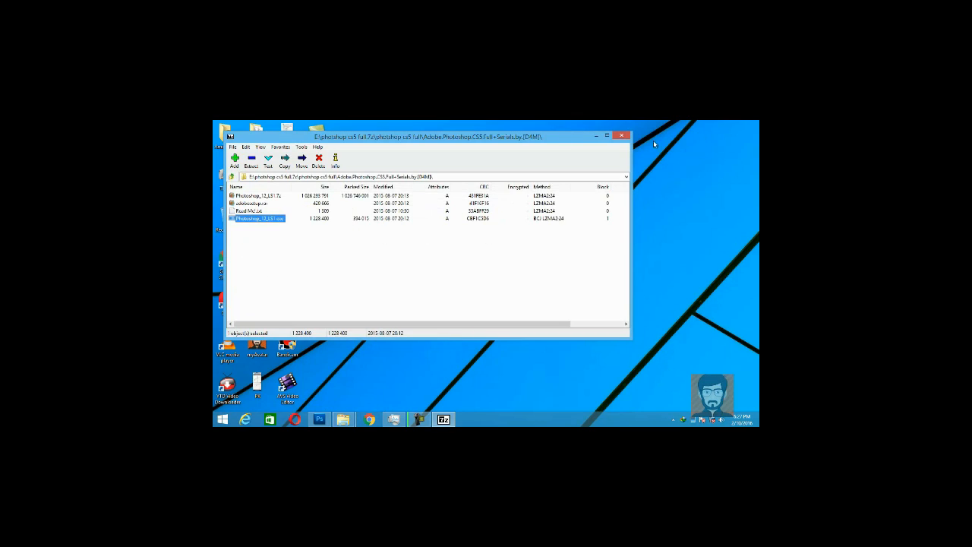
# Step: Open the Photoshop folder inside the desktop's Adobe CS5 folder and show its contents as large icons
pyautogui.moveTo(563, 141); pyautogui.dragTo(675, 130)
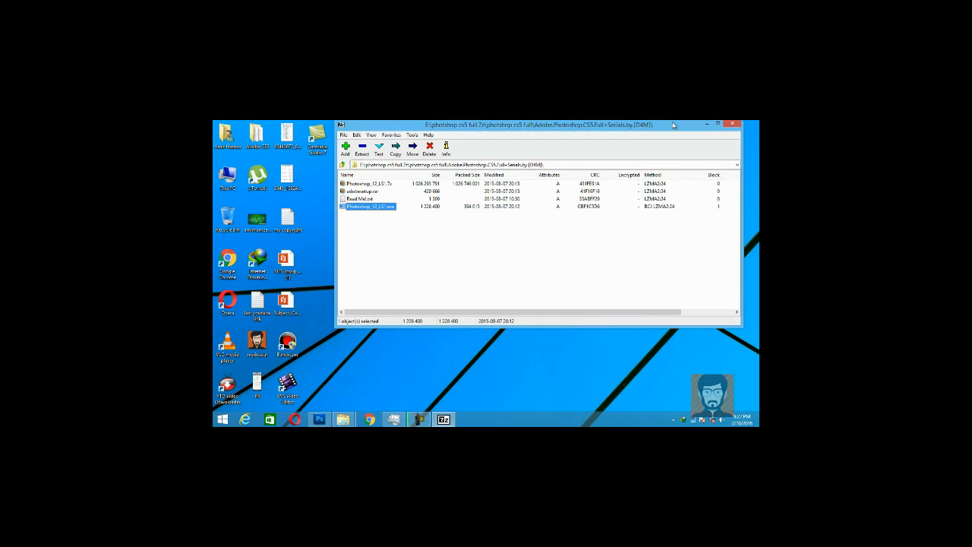
pyautogui.rightClick(249, 142)
pyautogui.click(267, 144)
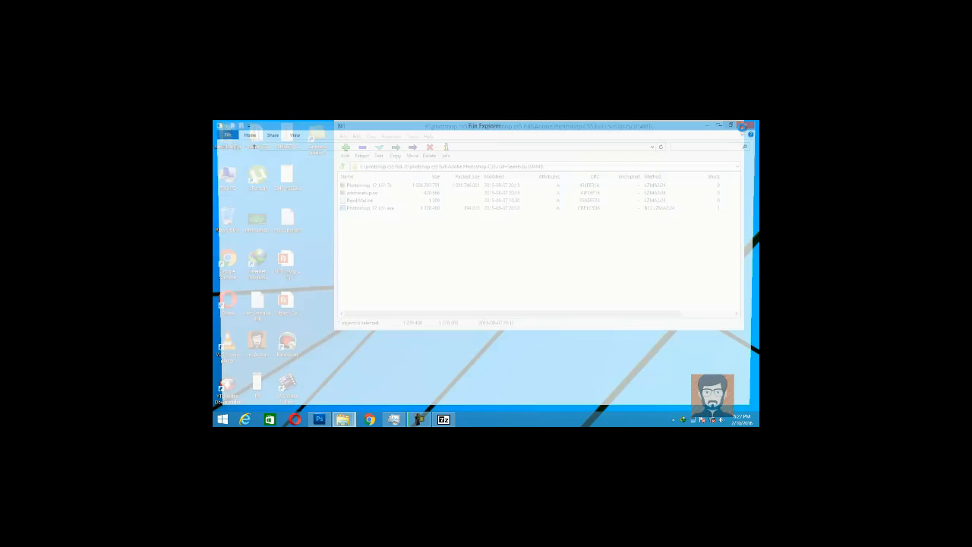
pyautogui.doubleClick(311, 193)
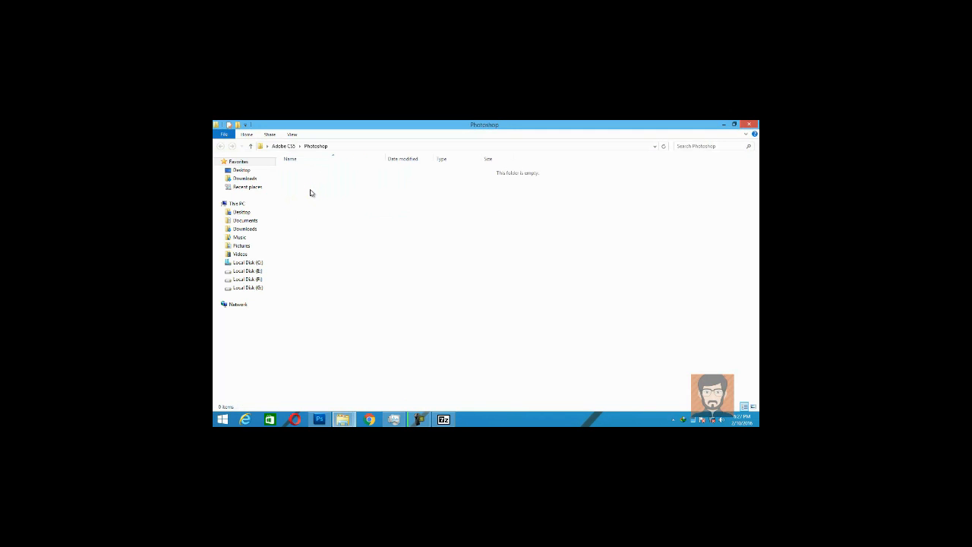
pyautogui.click(753, 408)
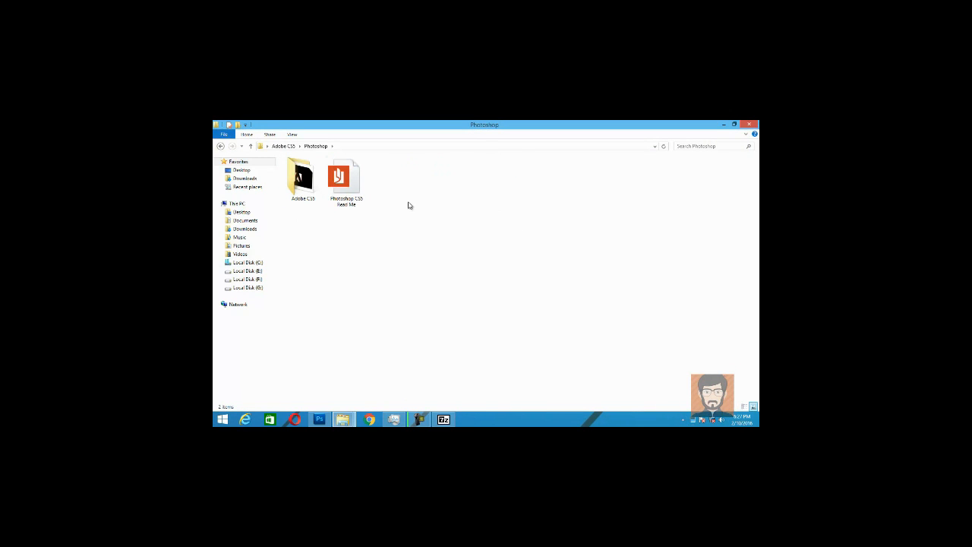
pyautogui.click(684, 420)
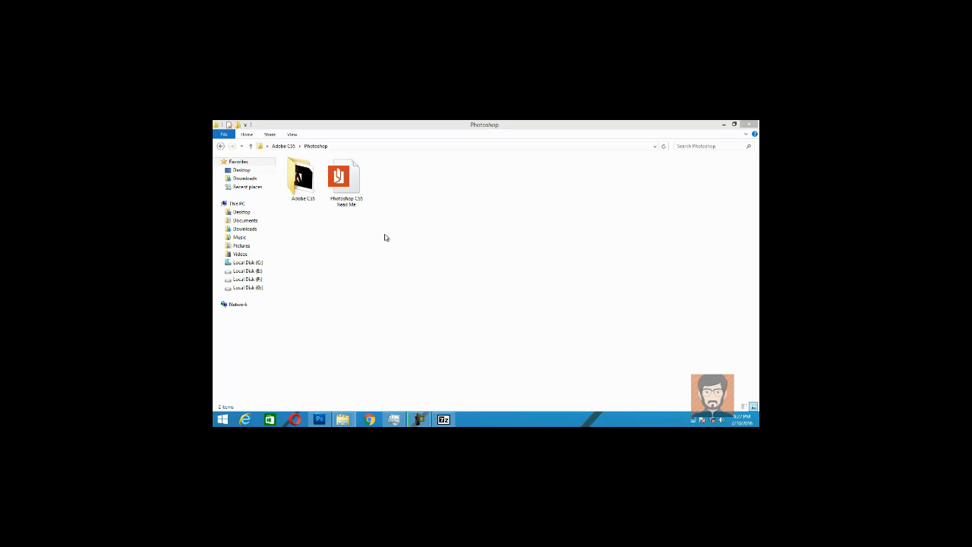
# Step: Read the minimum system requirements for Windows and Mac OS X in the Photoshop CS5 Read Me, and close the document
pyautogui.click(349, 198)
pyautogui.doubleClick(349, 198)
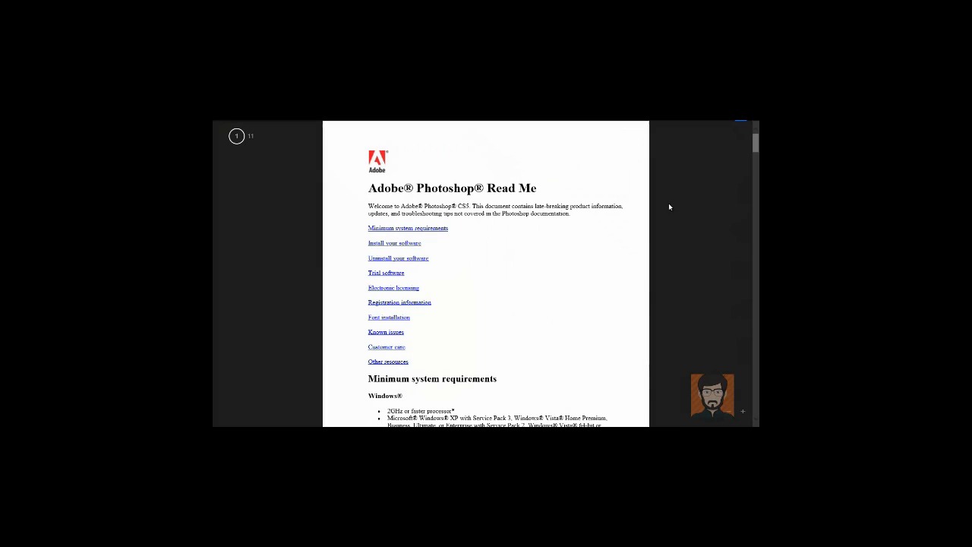
pyautogui.click(400, 230)
pyautogui.scroll(-3, 455, 341)
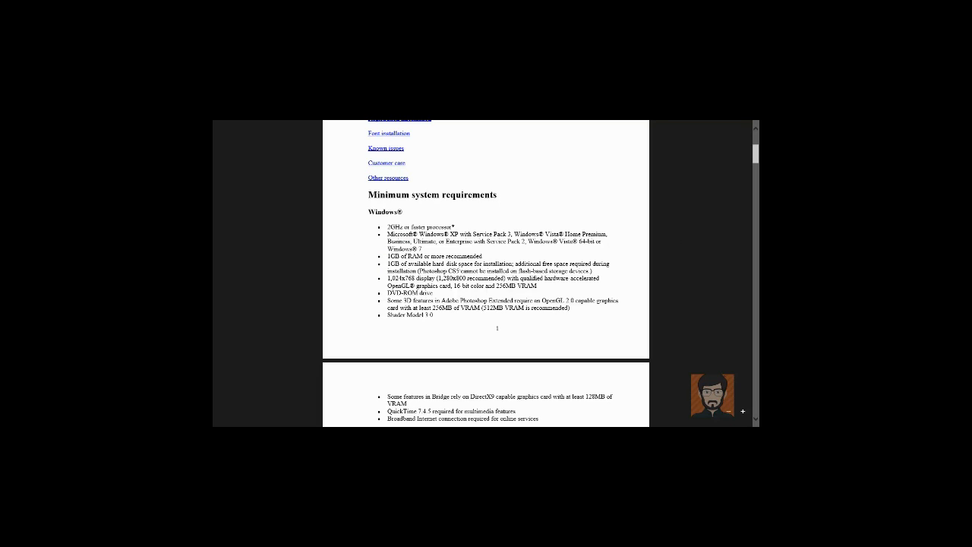
pyautogui.scroll(-3, 489, 354)
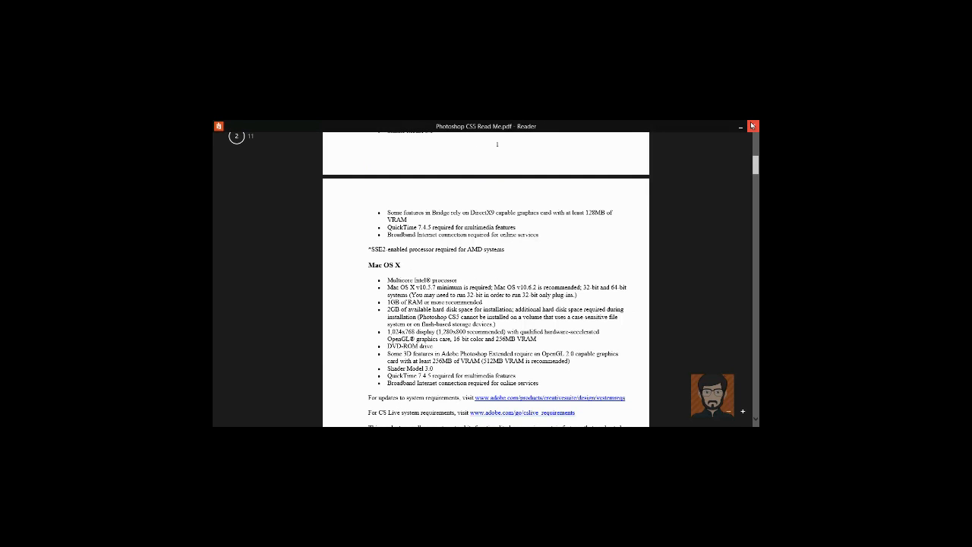
pyautogui.click(753, 125)
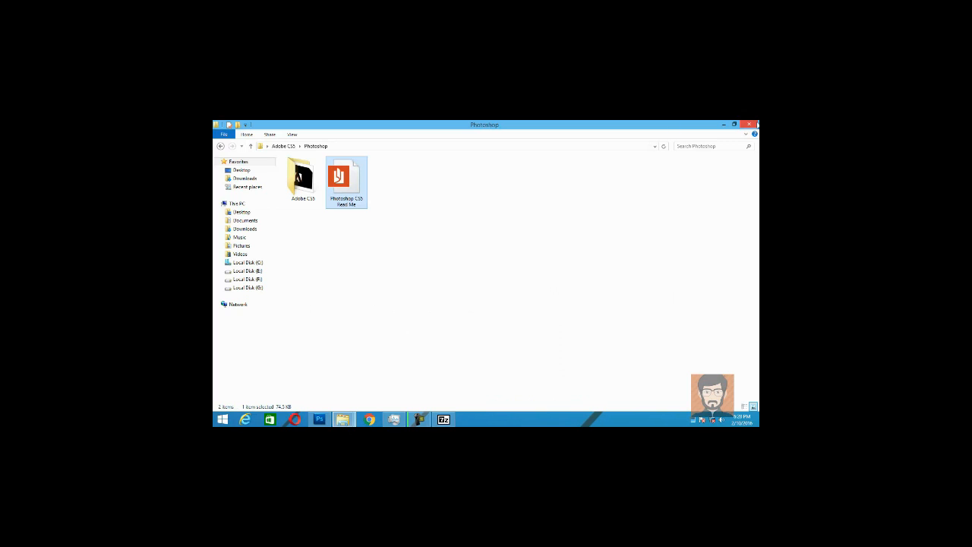
# Step: Open the Adobe CS5 subfolder, show its contents as large icons and run Set-up
pyautogui.doubleClick(294, 181)
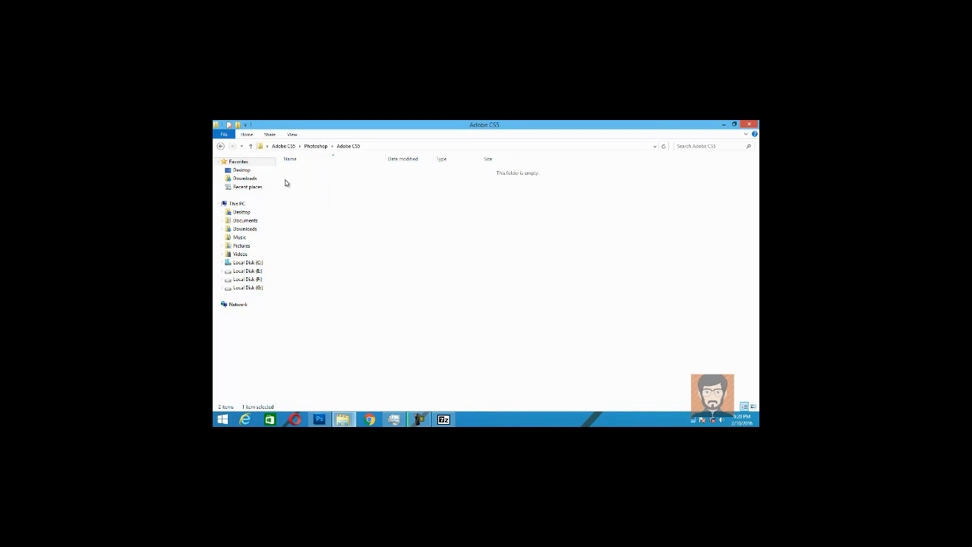
pyautogui.click(306, 203)
pyautogui.click(753, 406)
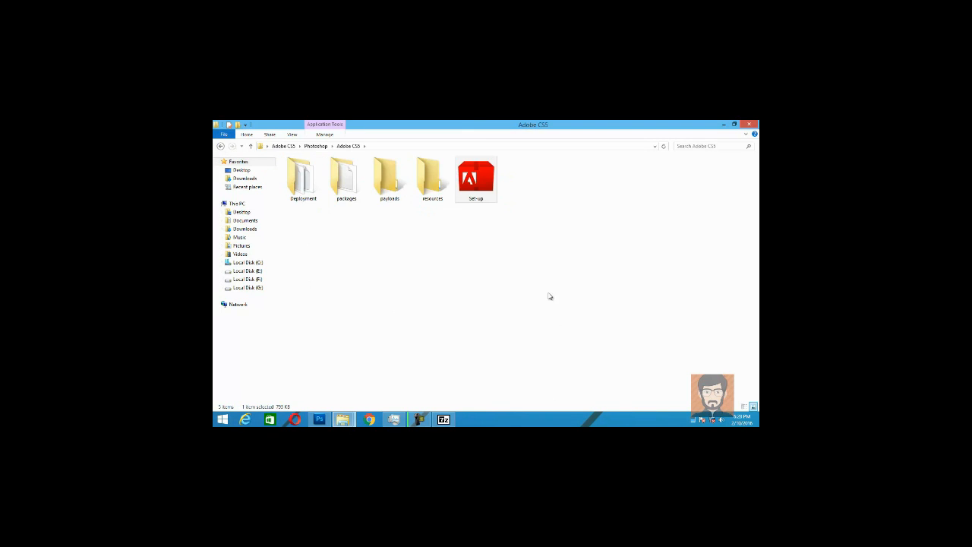
pyautogui.doubleClick(490, 189)
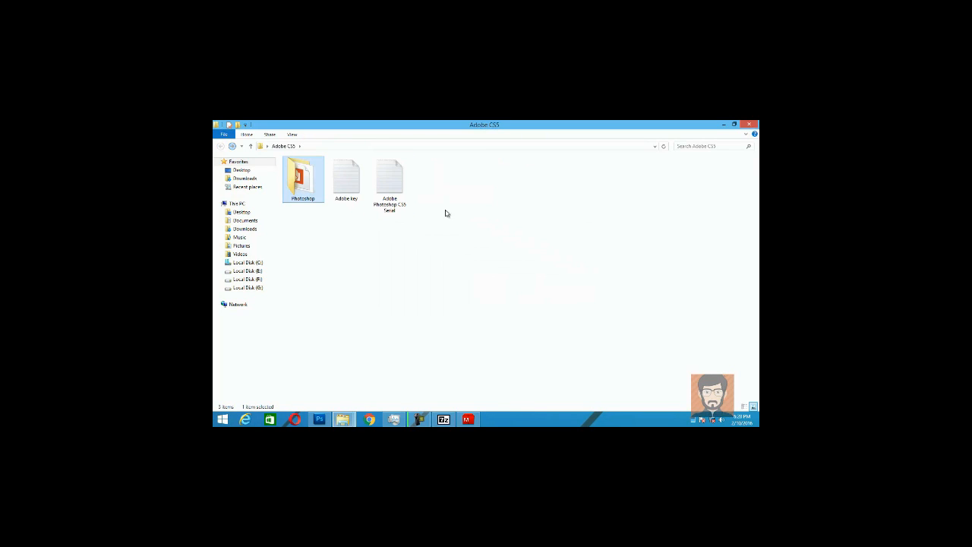
# Step: Bring the 7-Zip archive window forward and close it
pyautogui.click(473, 420)
pyautogui.click(443, 419)
pyautogui.click(730, 126)
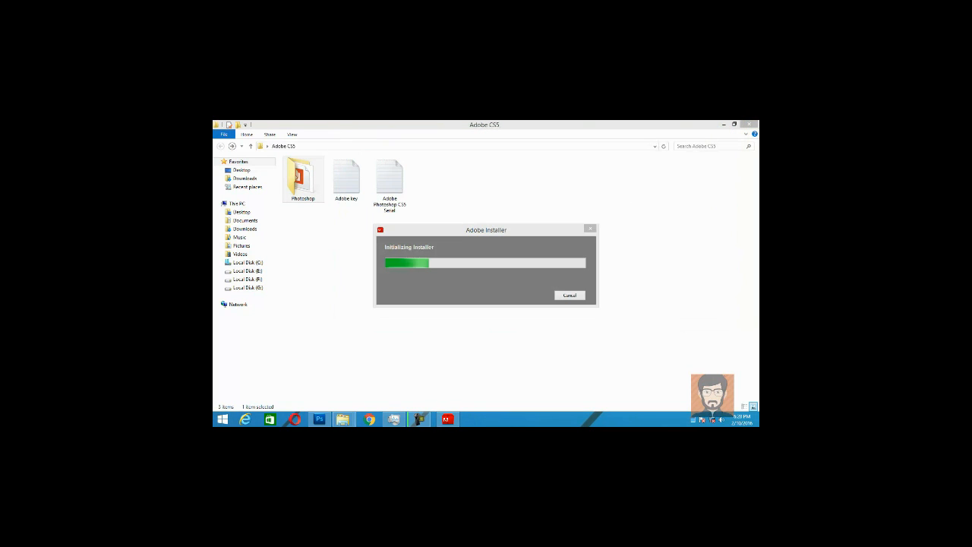
# Step: End the Reader and Adobe CS5 Service Manager processes in Task Manager, and minimize Task Manager
pyautogui.doubleClick(694, 422)
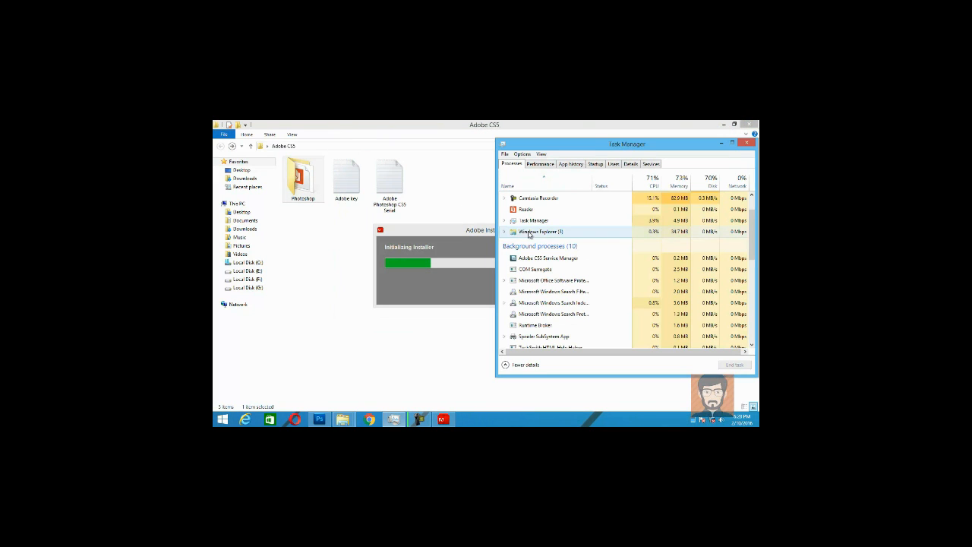
pyautogui.click(536, 212)
pyautogui.click(749, 363)
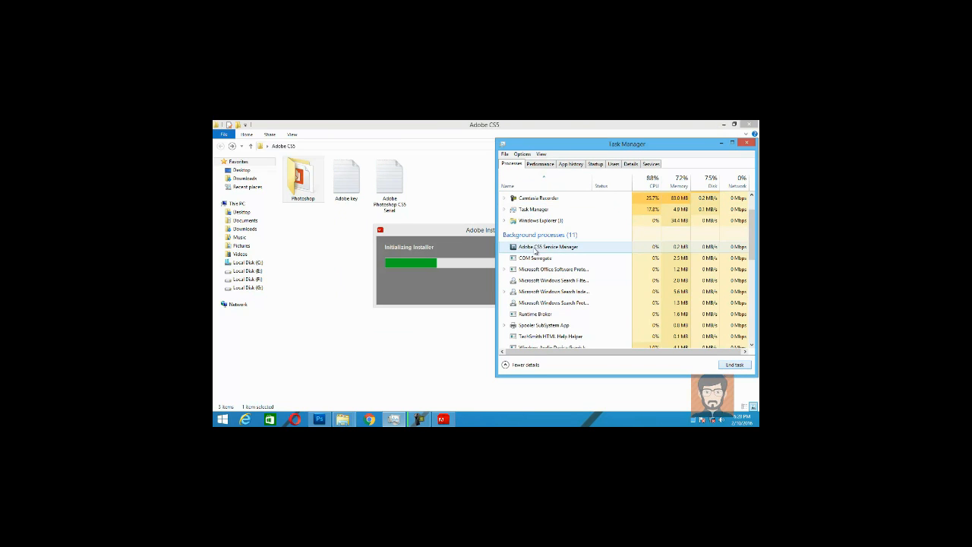
pyautogui.click(737, 365)
pyautogui.scroll(-2, 627, 294)
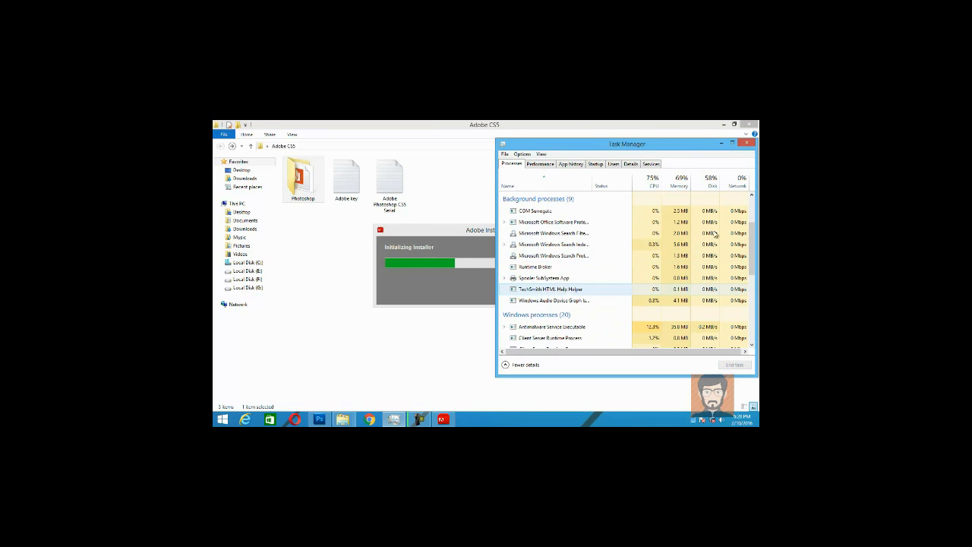
pyautogui.click(724, 144)
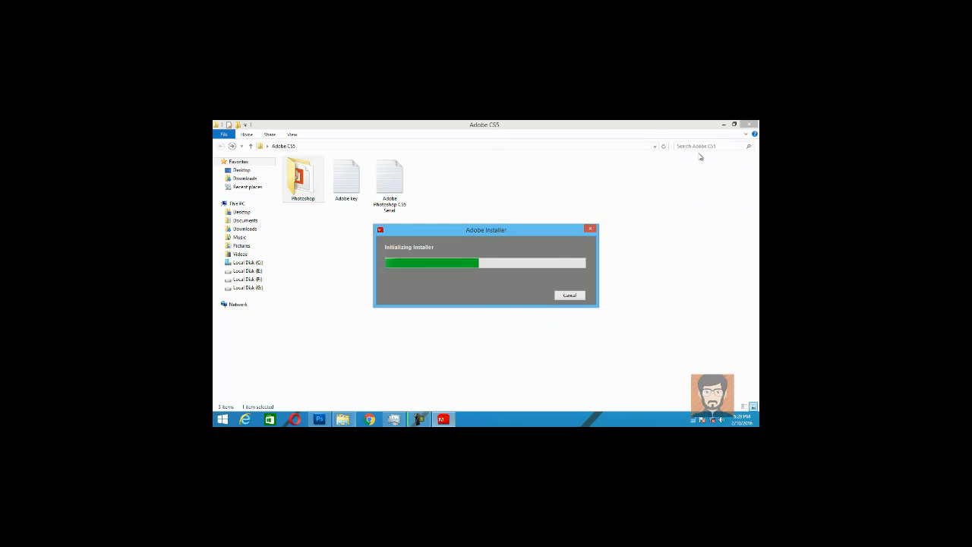
# Step: View the contents of the Adobe Photoshop CS5 Serial and Adobe key text files, closing each one
pyautogui.doubleClick(384, 182)
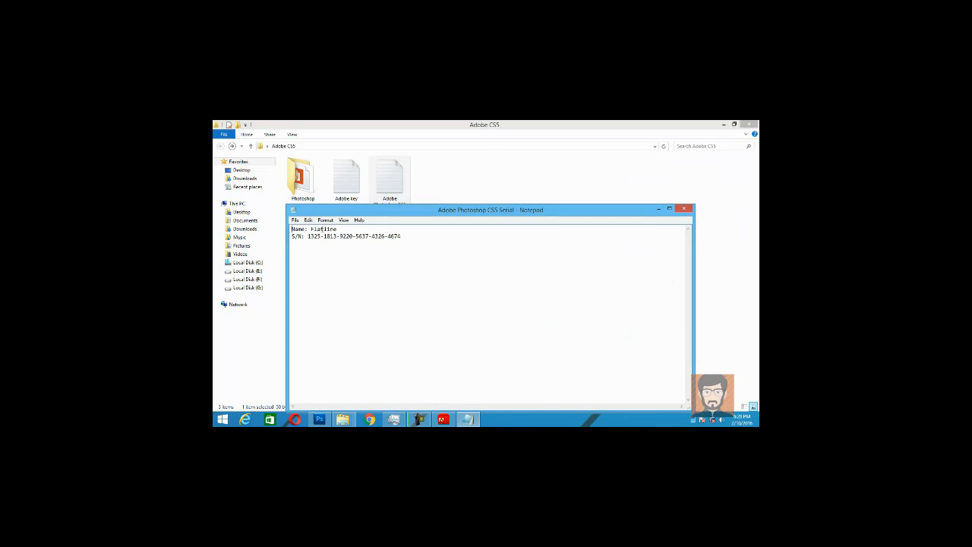
pyautogui.click(684, 208)
pyautogui.doubleClick(347, 177)
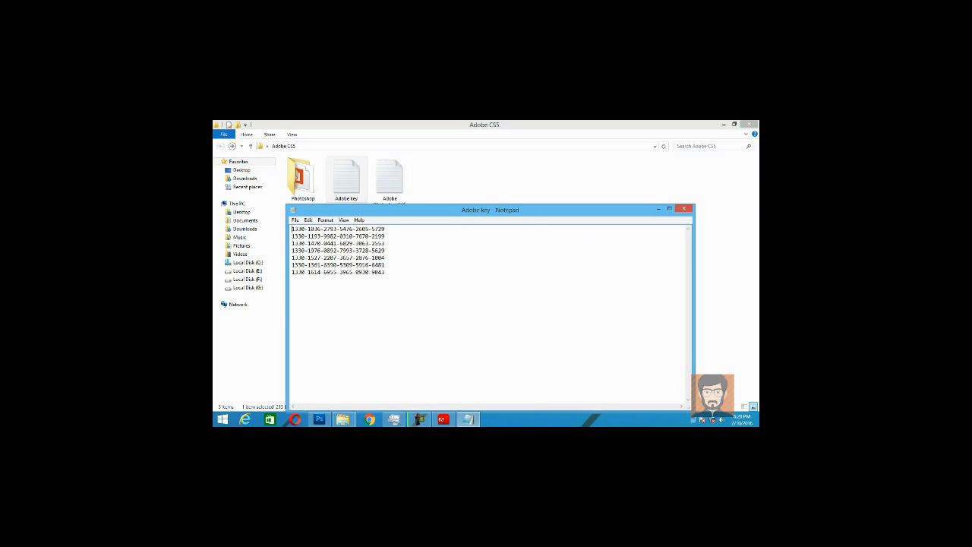
pyautogui.click(684, 208)
pyautogui.click(389, 181)
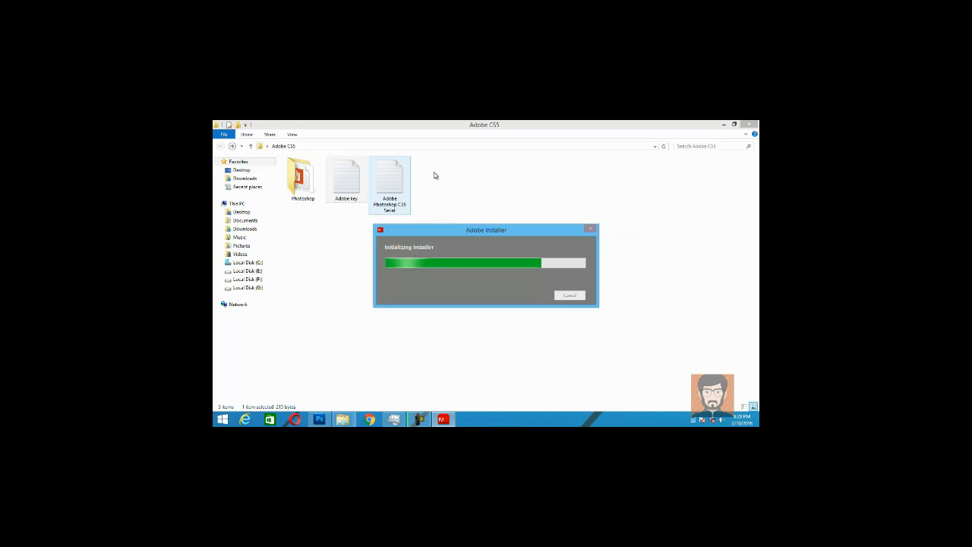
# Step: Close the Adobe CS5 folder window and switch to Photoshop
pyautogui.click(750, 123)
pyautogui.click(319, 419)
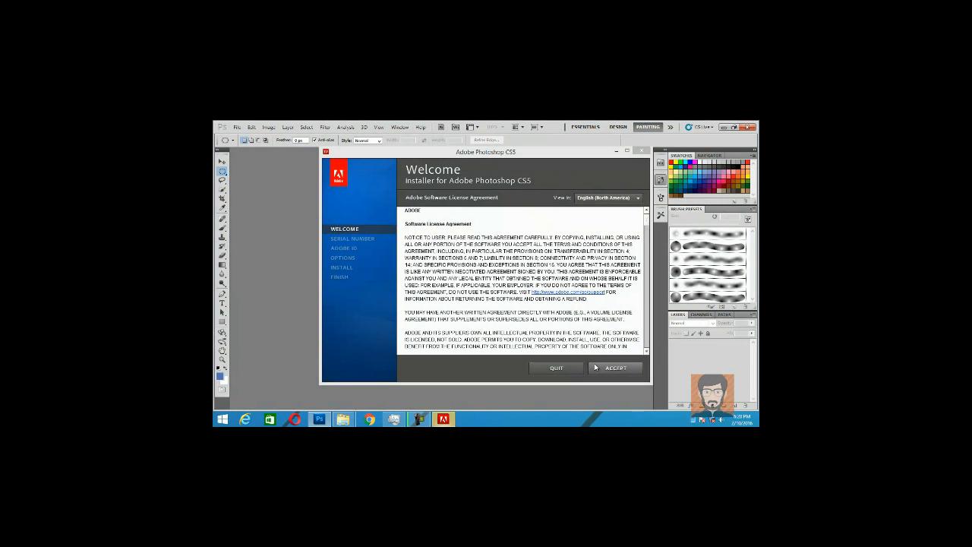
# Step: Accept the license agreement in English (International) and select English (International) as the installation language
pyautogui.click(632, 199)
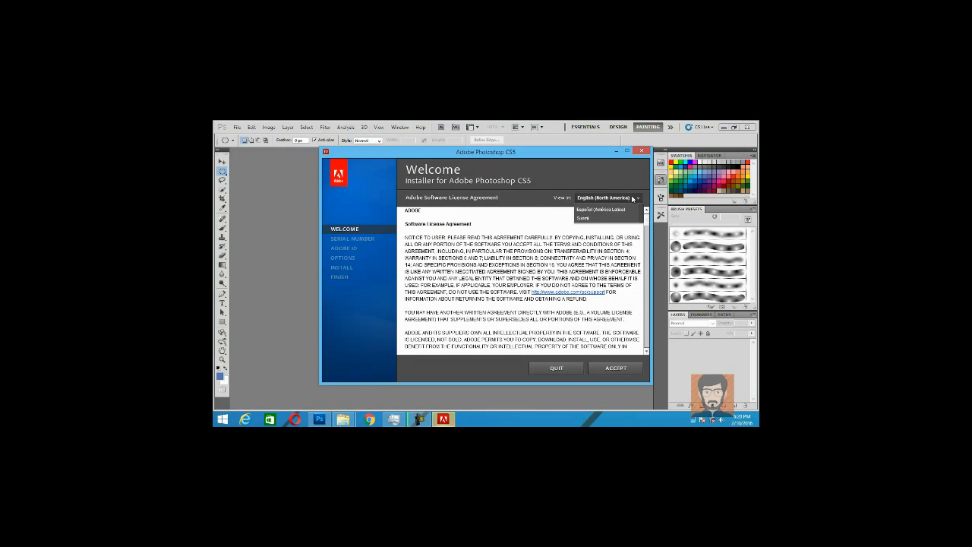
pyautogui.click(604, 210)
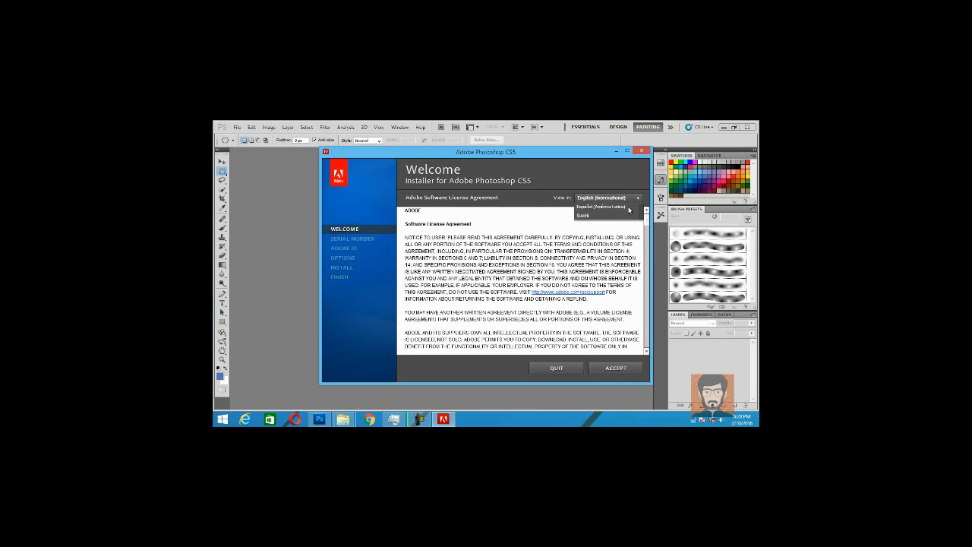
pyautogui.click(615, 369)
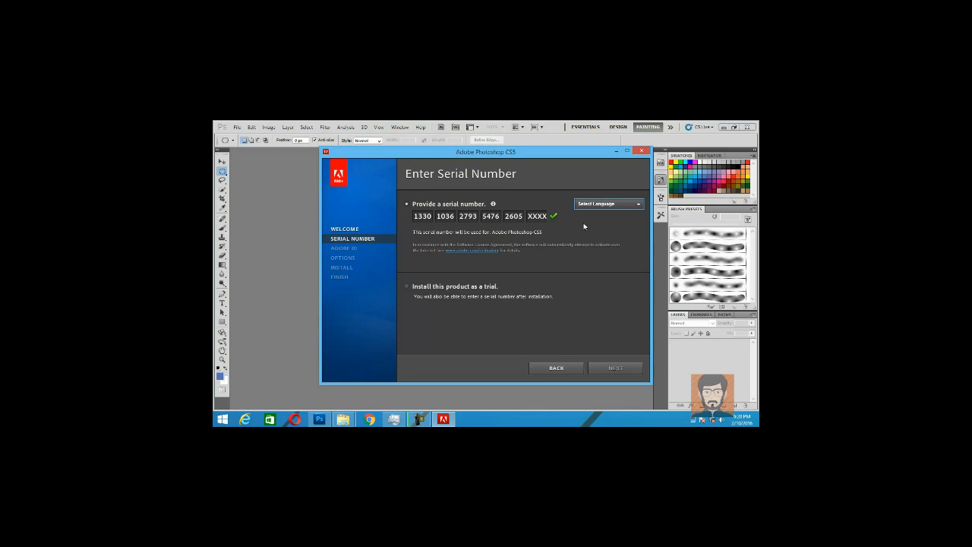
pyautogui.click(619, 204)
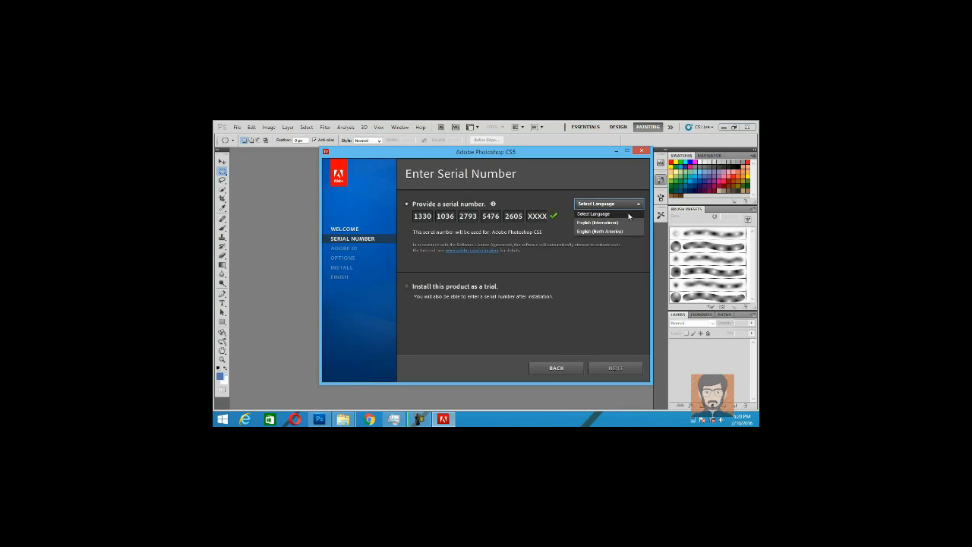
pyautogui.click(621, 222)
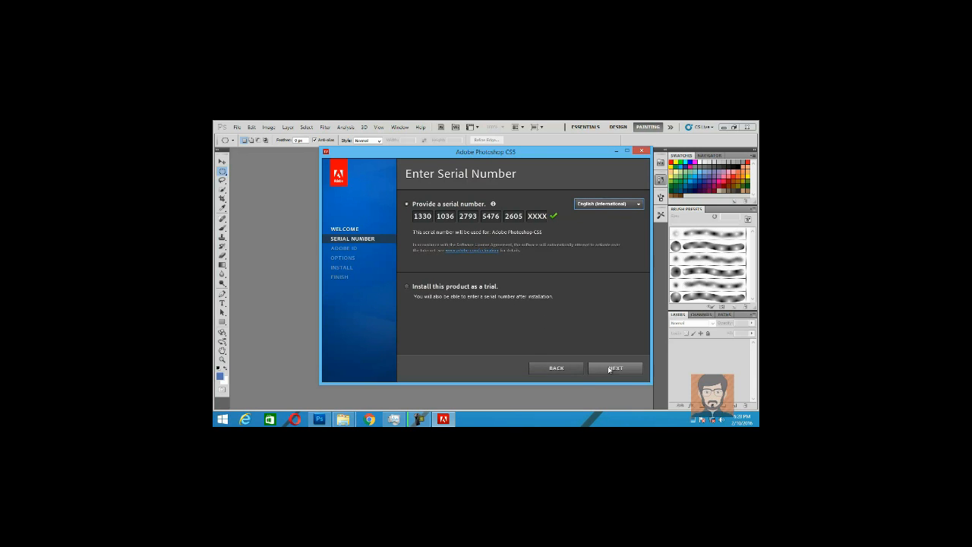
# Step: Return to the installer's Welcome page and quit the installation
pyautogui.click(560, 368)
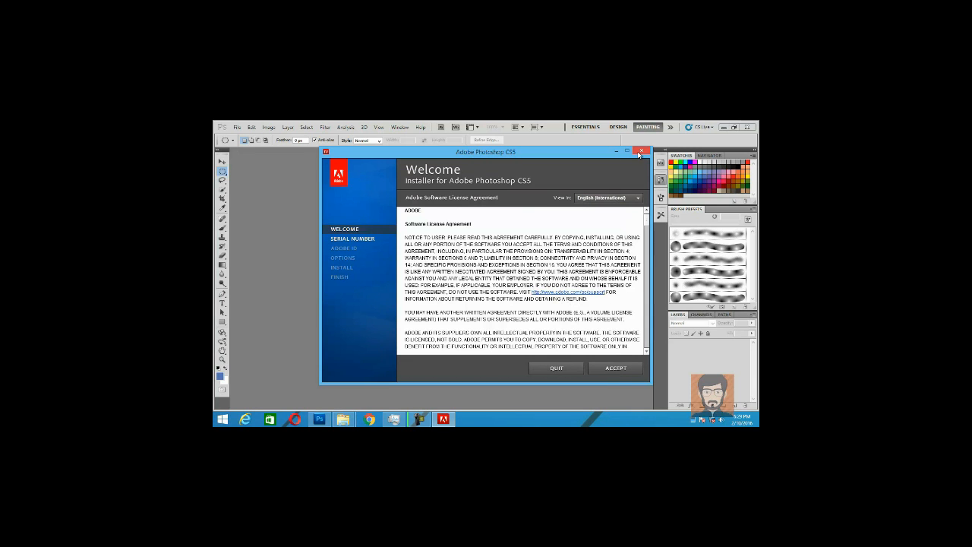
pyautogui.click(556, 367)
pyautogui.click(546, 293)
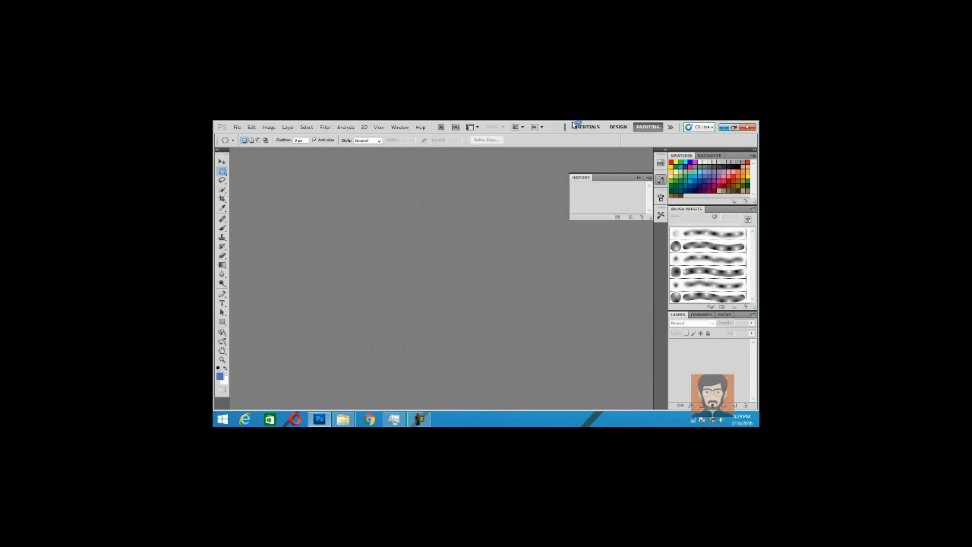
# Step: Reset the Painting workspace
pyautogui.click(670, 126)
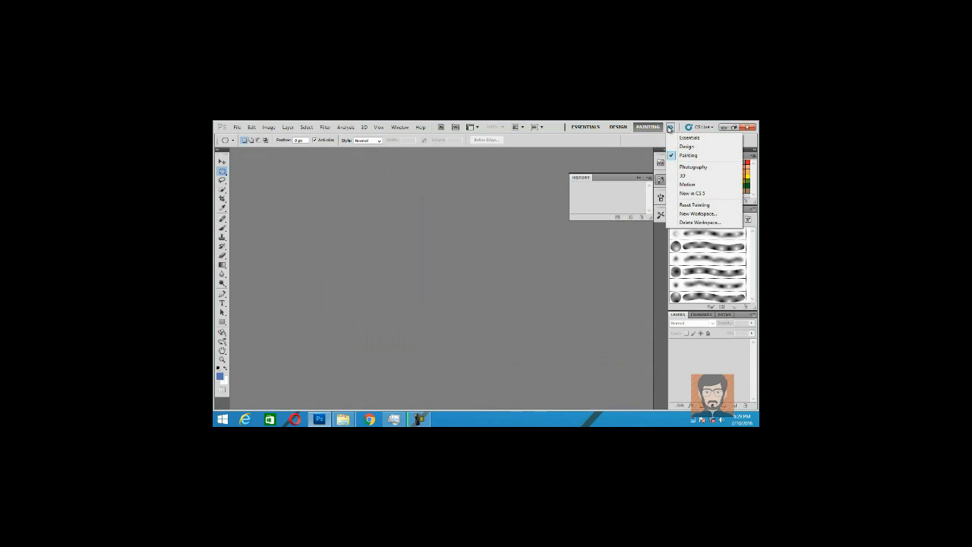
pyautogui.click(704, 205)
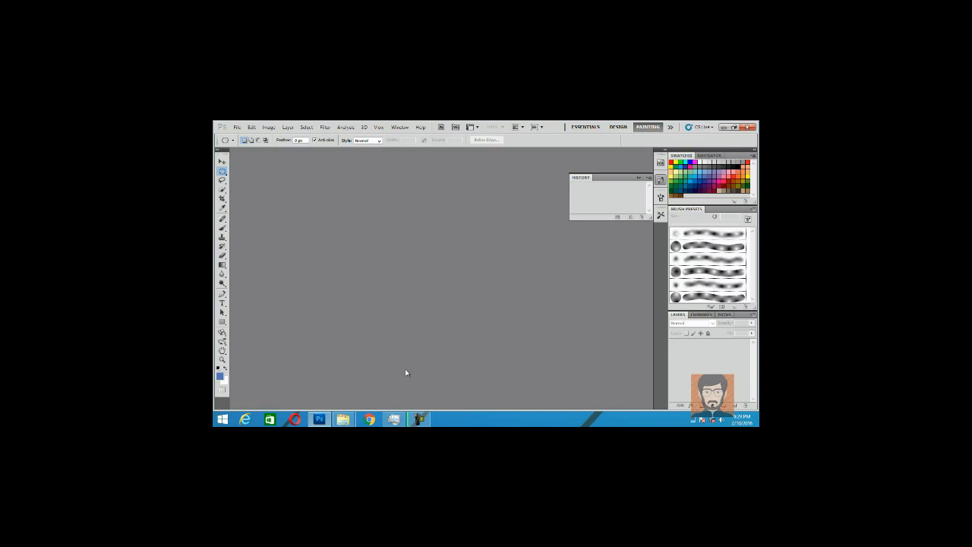
pyautogui.click(238, 128)
pyautogui.click(247, 136)
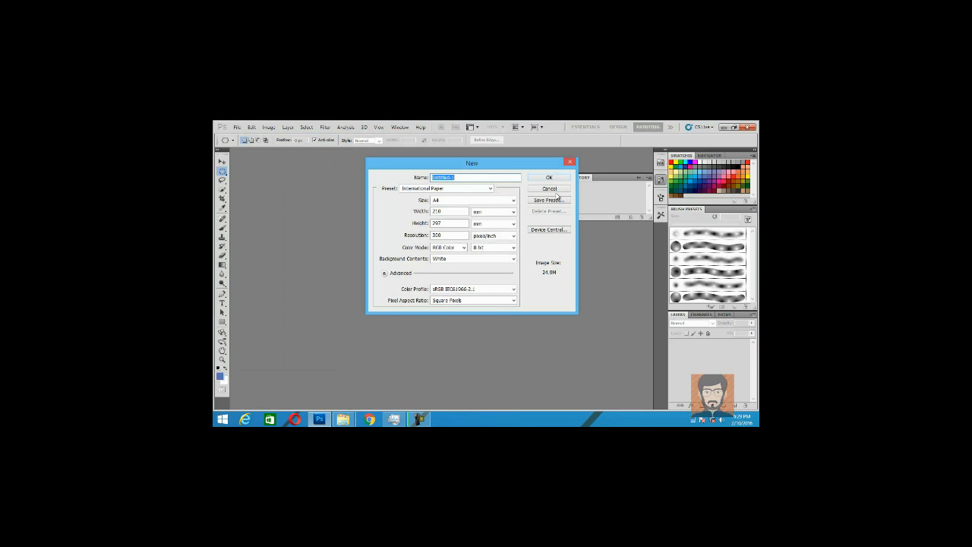
pyautogui.click(550, 189)
pyautogui.click(237, 128)
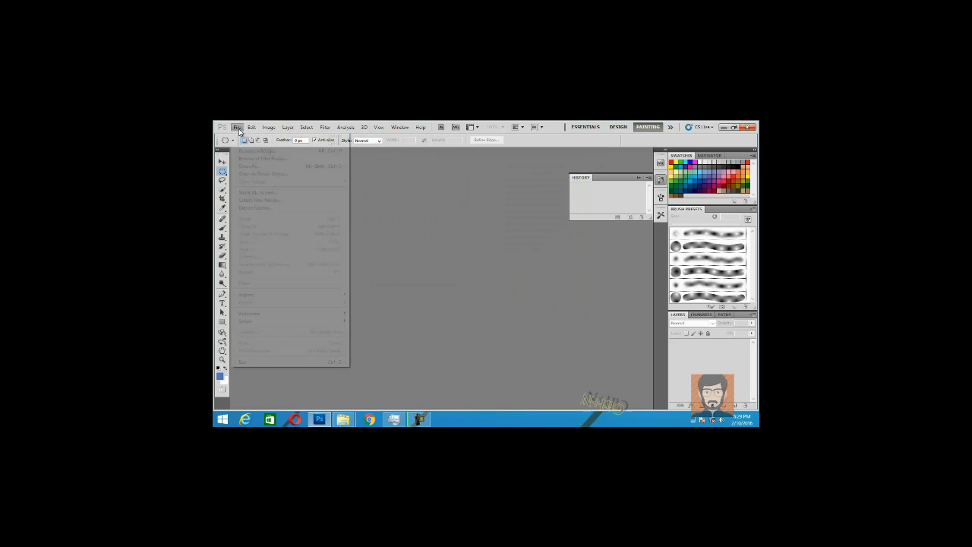
pyautogui.click(457, 188)
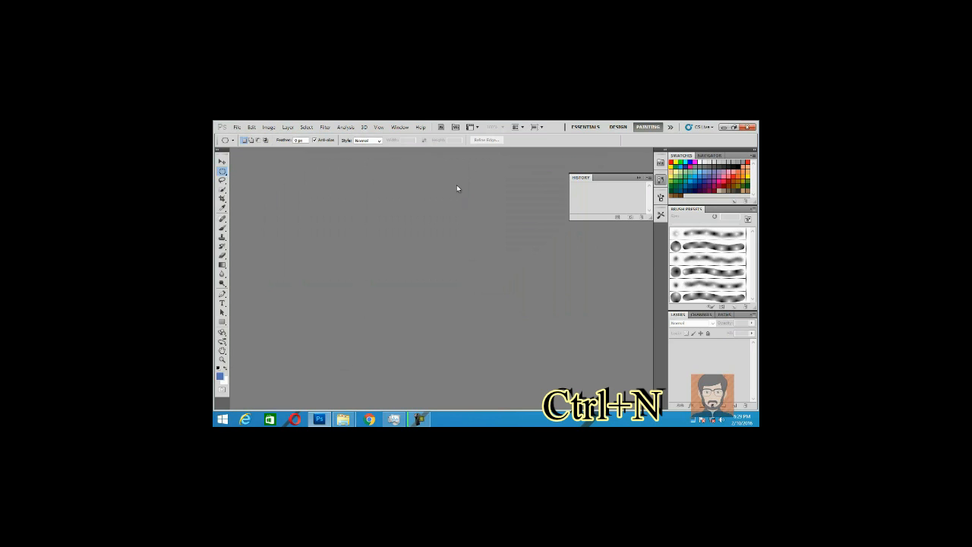
# Step: Start a new document named First using the Default Photoshop Size preset with dimensions in pixels
pyautogui.hotkey('ctrl', 'n')
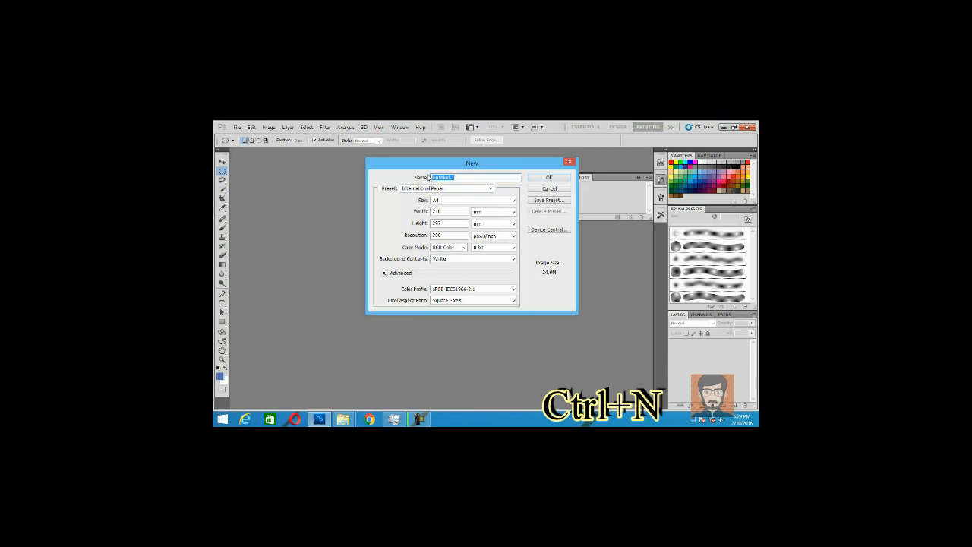
pyautogui.write('f')
pyautogui.click(453, 188)
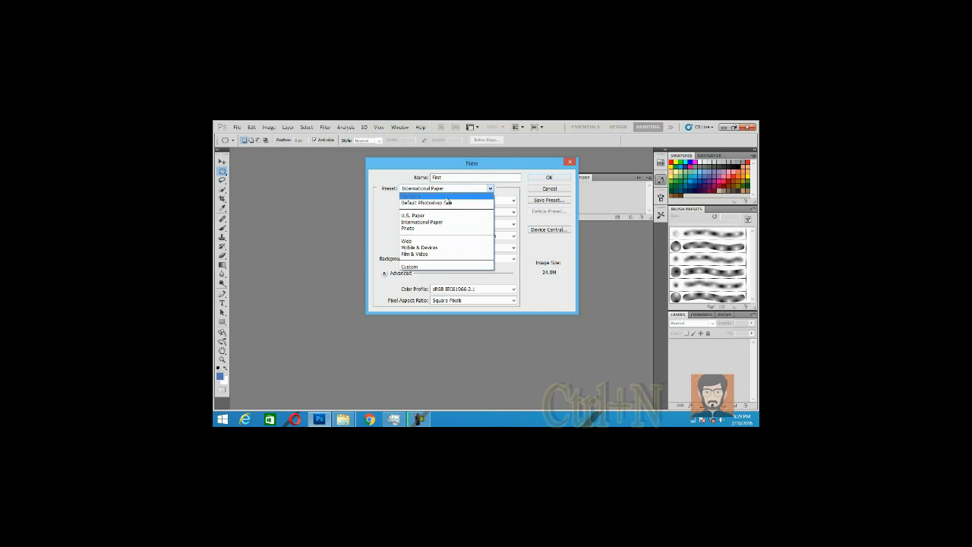
pyautogui.click(443, 202)
pyautogui.click(510, 212)
pyautogui.click(482, 214)
pyautogui.click(511, 214)
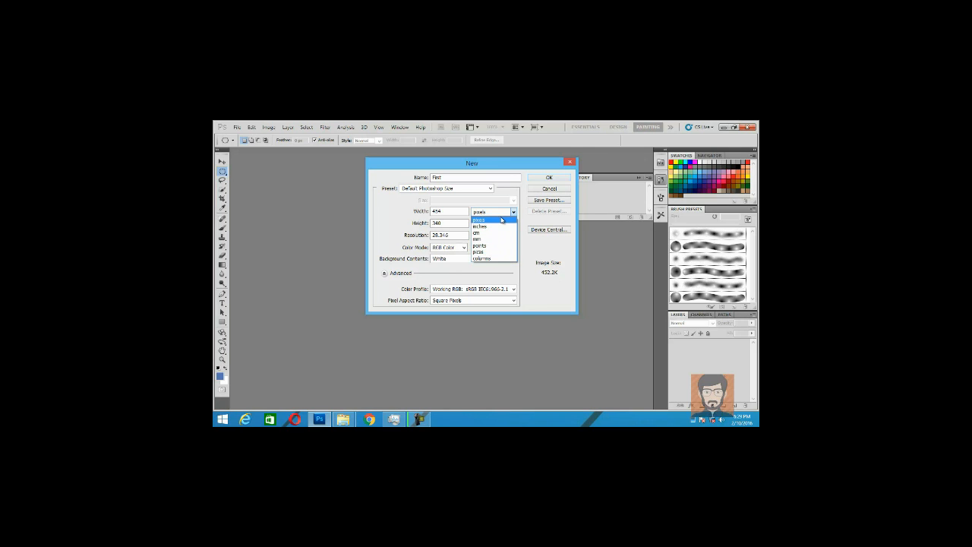
pyautogui.click(502, 219)
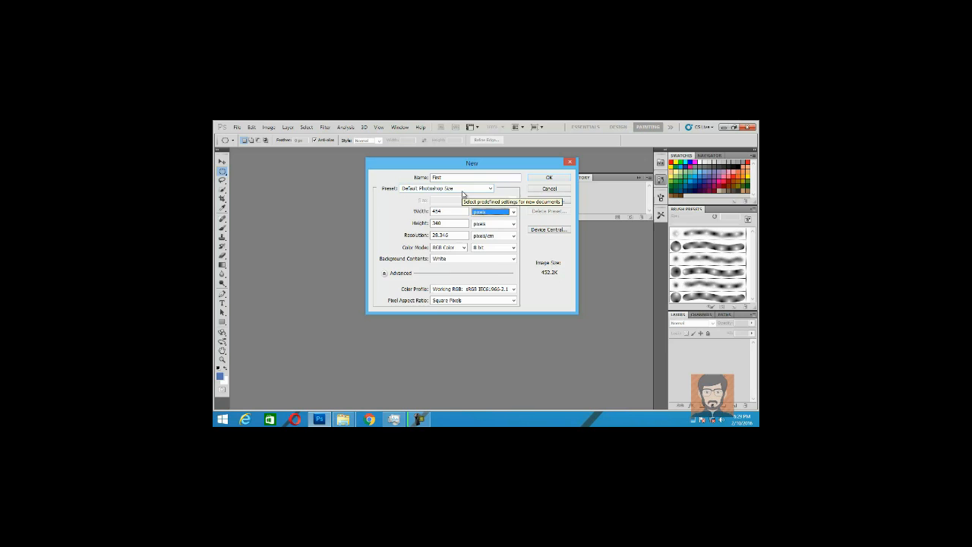
# Step: Switch the new document to the International Paper preset at A4 size, with its dimensions in pixels
pyautogui.click(462, 190)
pyautogui.click(459, 221)
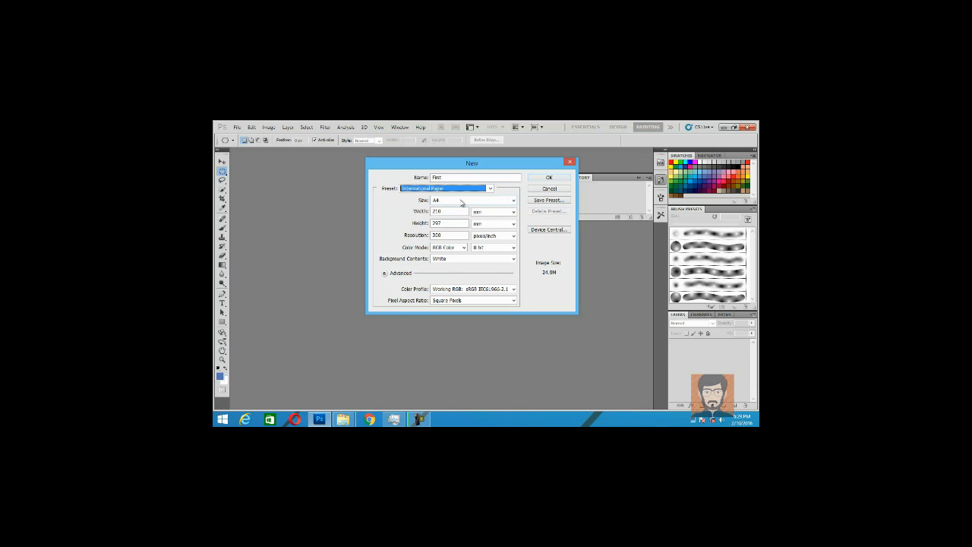
pyautogui.click(461, 200)
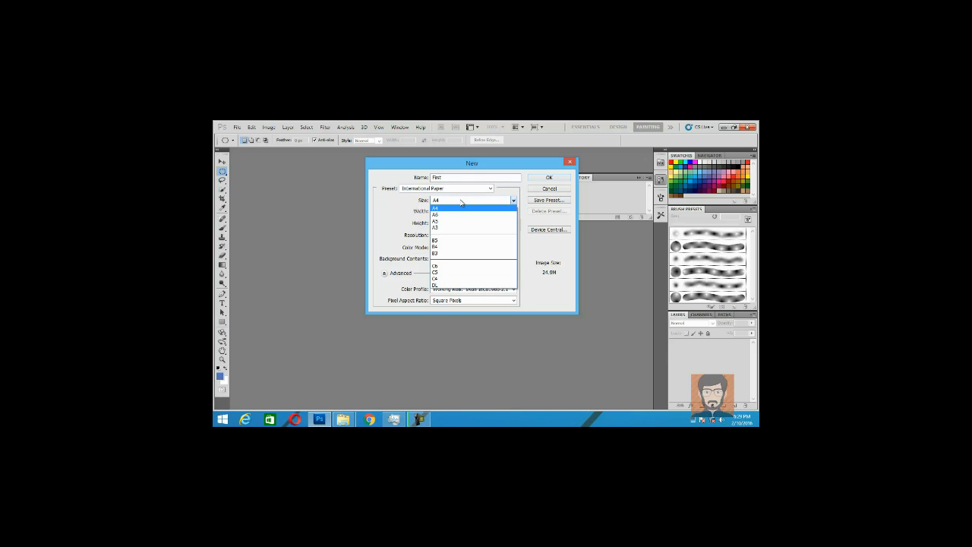
pyautogui.click(435, 210)
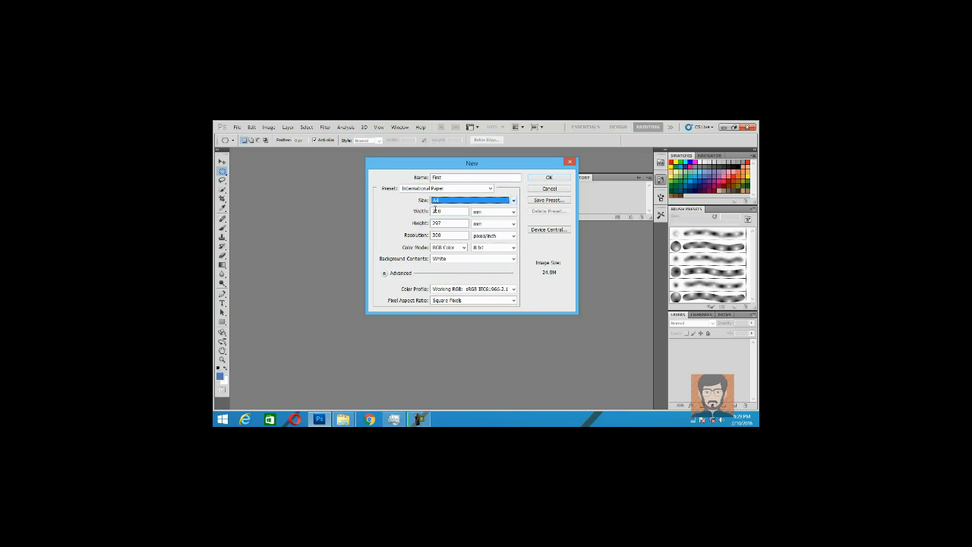
pyautogui.click(502, 212)
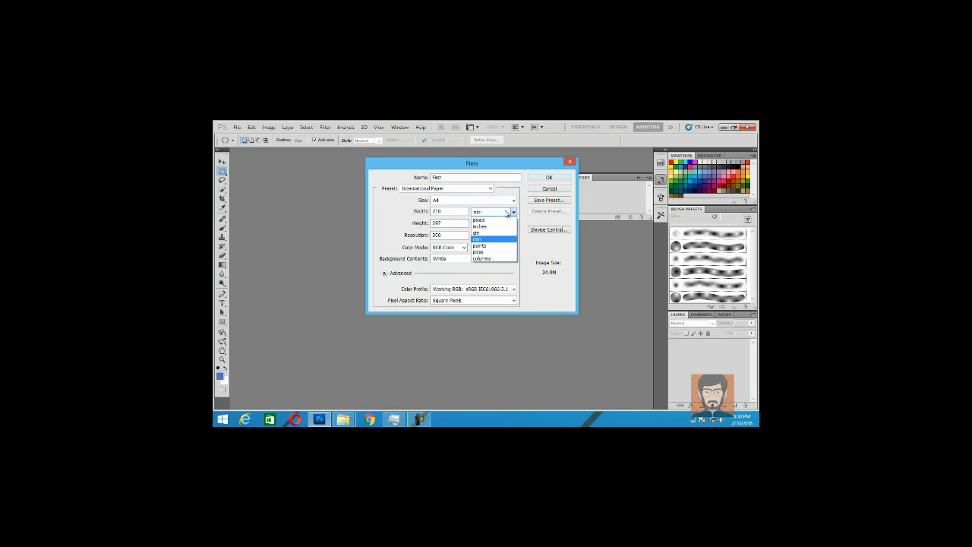
pyautogui.click(486, 217)
pyautogui.click(457, 211)
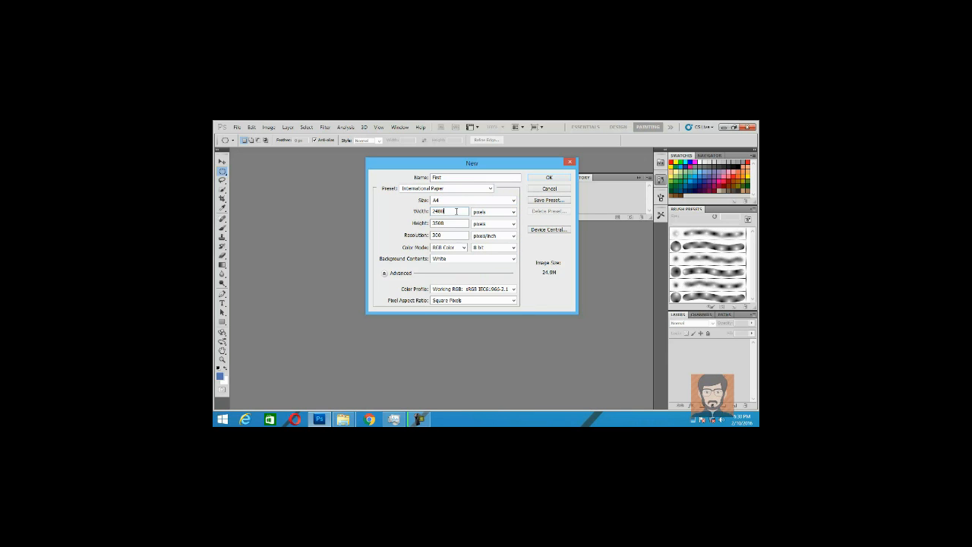
pyautogui.press('BackSpace')
pyautogui.press('BackSpace')
pyautogui.press('BackSpace')
pyautogui.press('BackSpace')
pyautogui.write('13')
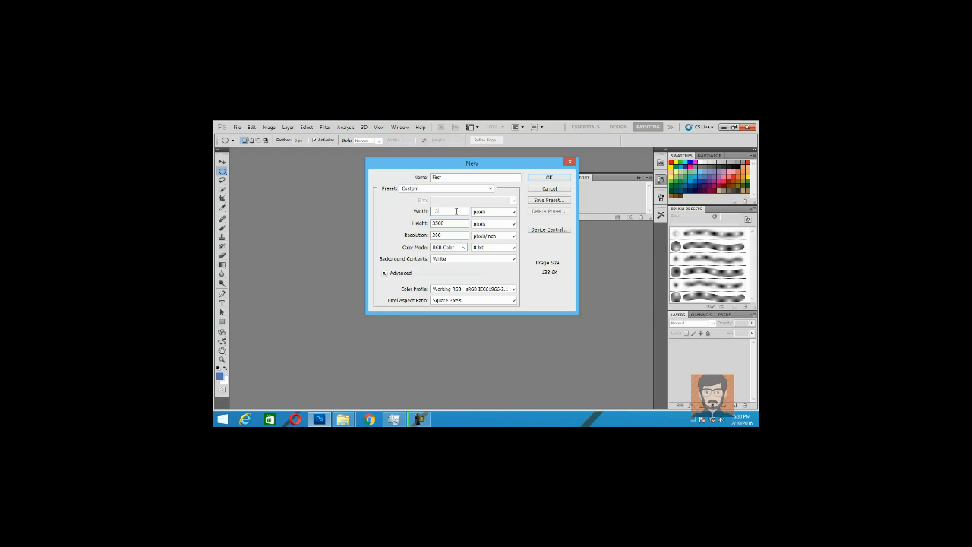
pyautogui.press('BackSpace')
pyautogui.click(549, 188)
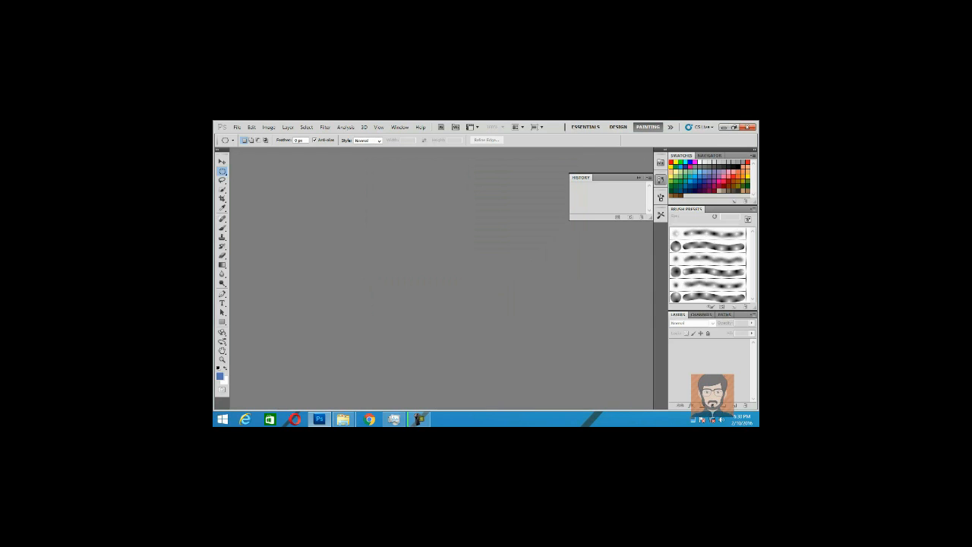
# Step: Check the monitor's resolution in the Windows screen resolution settings and return to Photoshop
pyautogui.click(757, 422)
pyautogui.rightClick(546, 190)
pyautogui.click(560, 271)
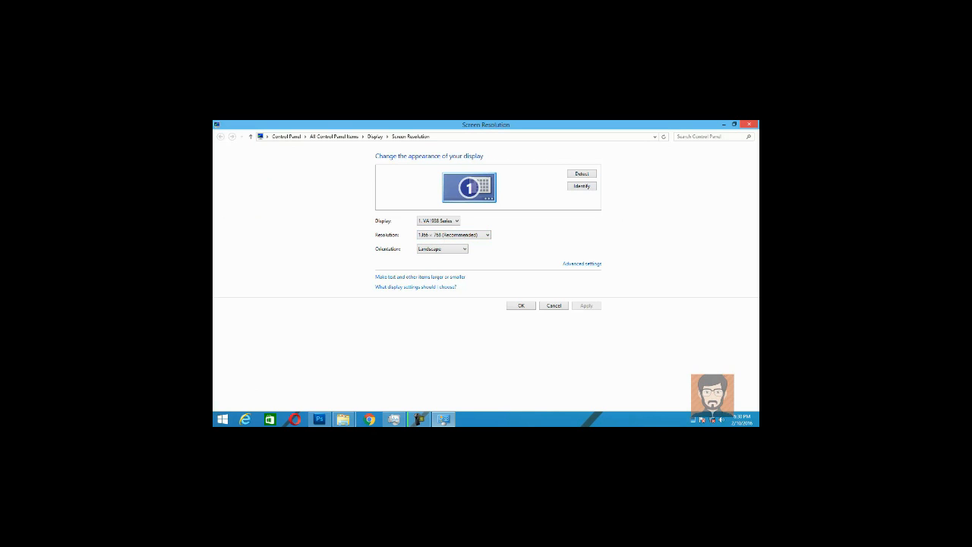
pyautogui.click(750, 124)
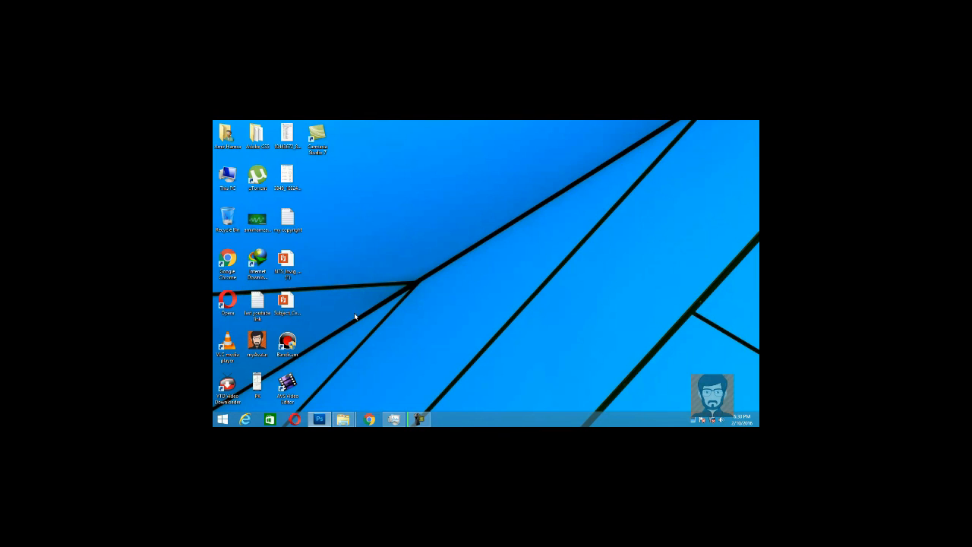
pyautogui.click(319, 418)
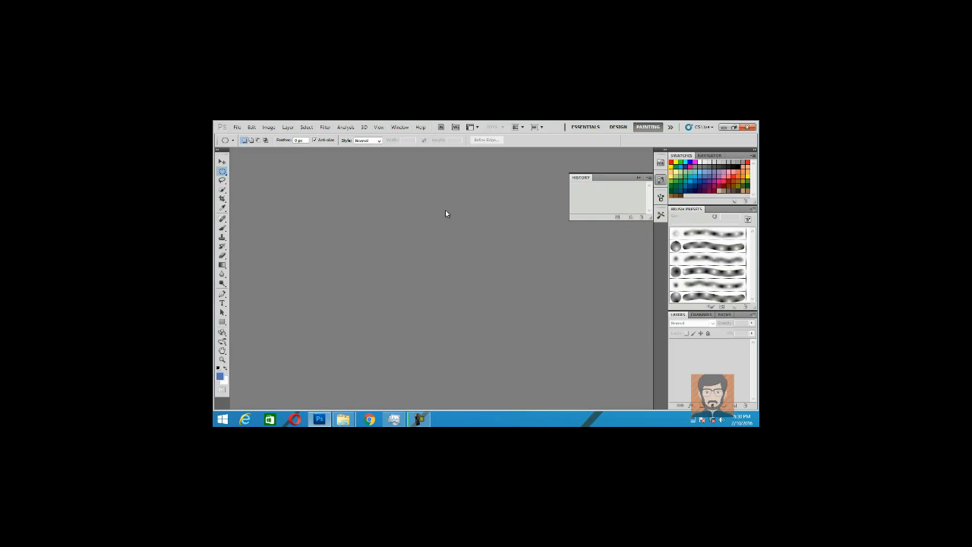
# Step: Start a new document named First with its dimensions in pixels
pyautogui.hotkey('ctrl', 'n')
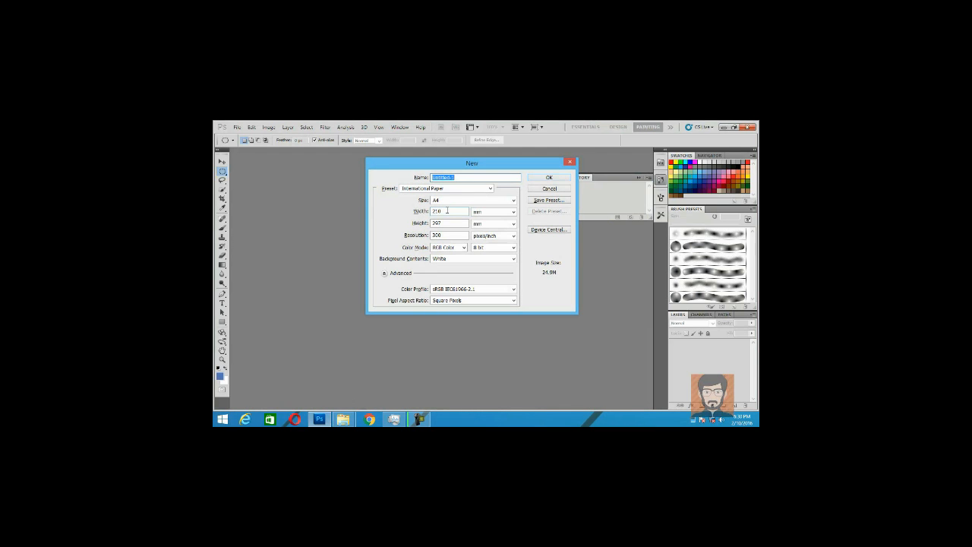
pyautogui.write('fl')
pyautogui.click(477, 212)
pyautogui.click(479, 216)
# Step: Set the new document's width to 13666 pixels and its height to 768 pixels
pyautogui.click(462, 214)
pyautogui.press('BackSpace')
pyautogui.press('BackSpace')
pyautogui.press('BackSpace')
pyautogui.press('BackSpace')
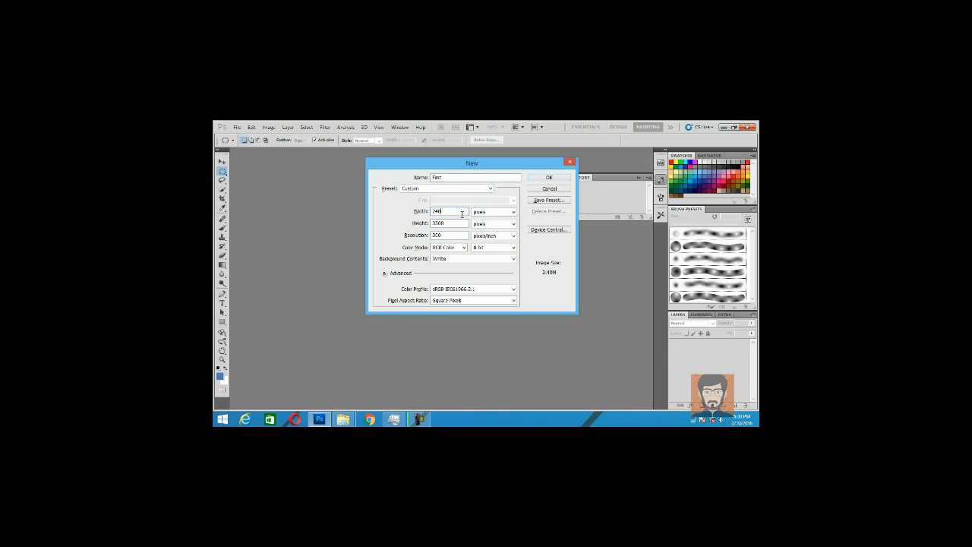
pyautogui.write('13666')
pyautogui.press('Tab')
pyautogui.press('Tab')
pyautogui.write('768')
pyautogui.press('Tab')
pyautogui.press('Tab')
# Step: Set the new document's resolution to 28 pixels/cm
pyautogui.click(509, 237)
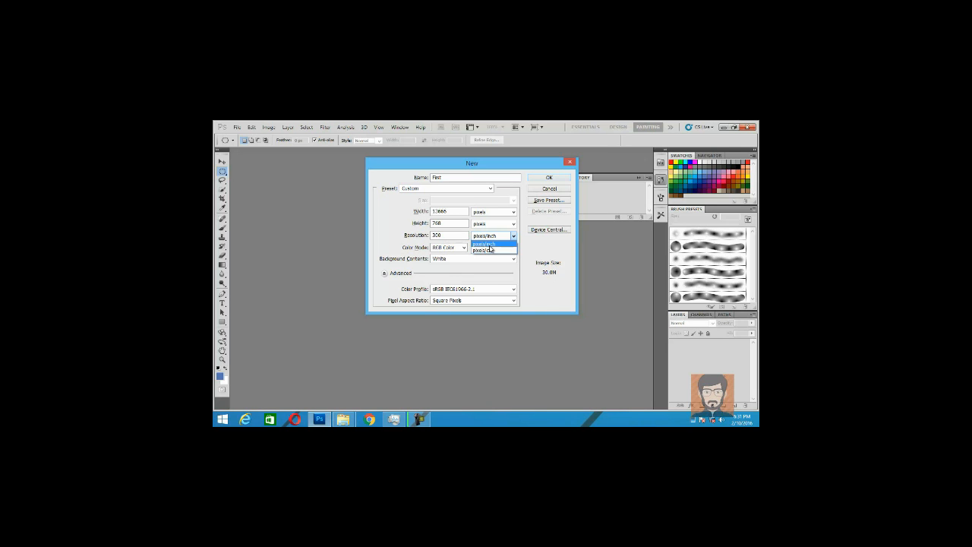
pyautogui.click(489, 251)
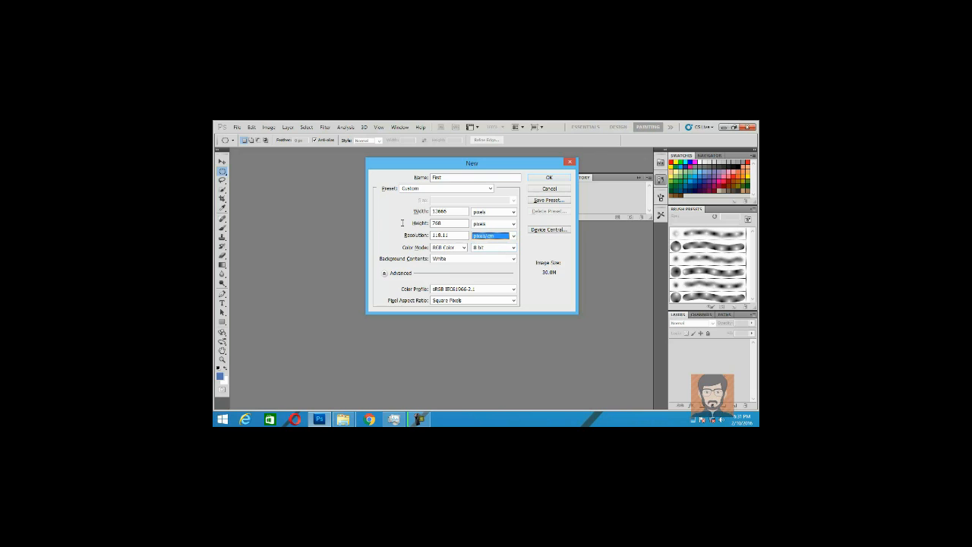
pyautogui.moveTo(459, 237); pyautogui.dragTo(429, 241)
pyautogui.press('BackSpace')
pyautogui.write('28')
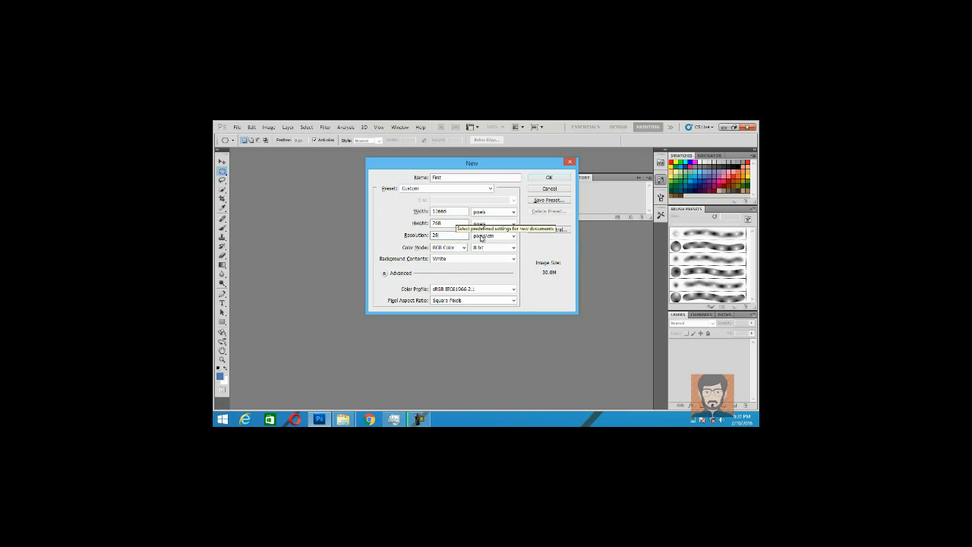
# Step: Try the 16 bit color depth for the new document and set it back to 8 bit
pyautogui.click(489, 249)
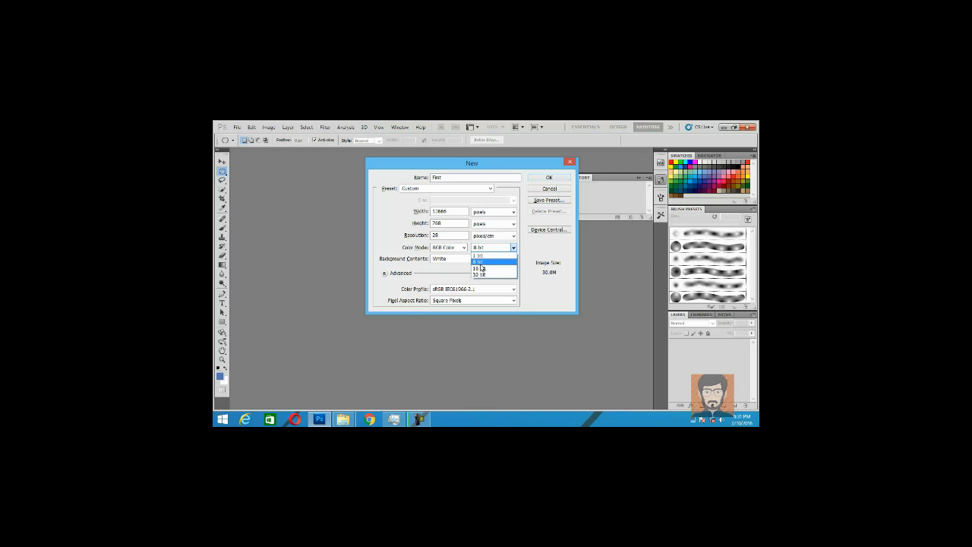
pyautogui.click(481, 263)
pyautogui.click(503, 249)
pyautogui.click(501, 268)
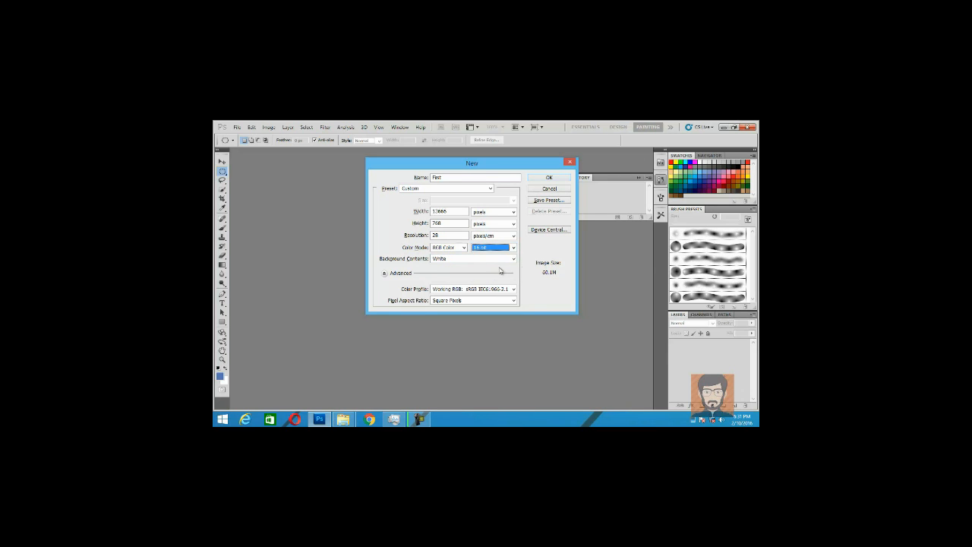
pyautogui.click(502, 248)
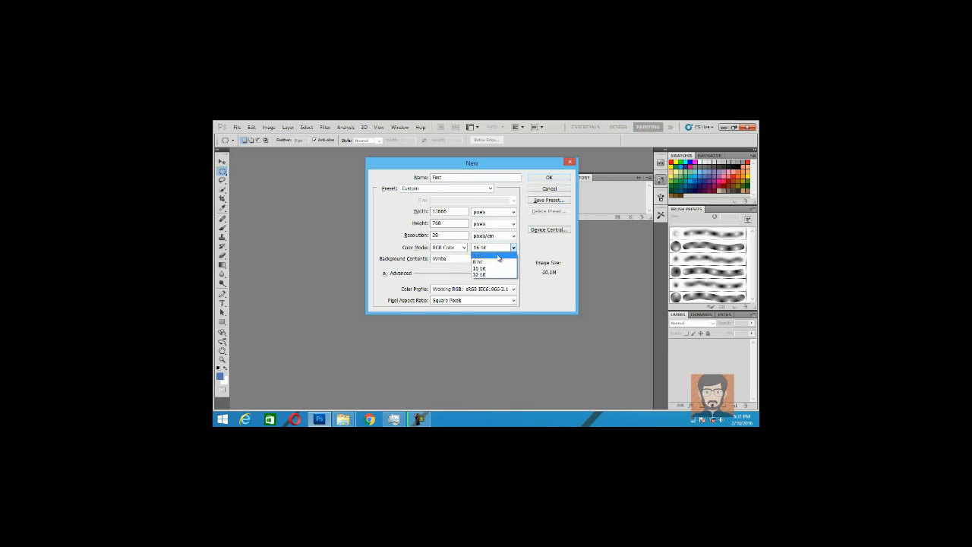
pyautogui.click(499, 263)
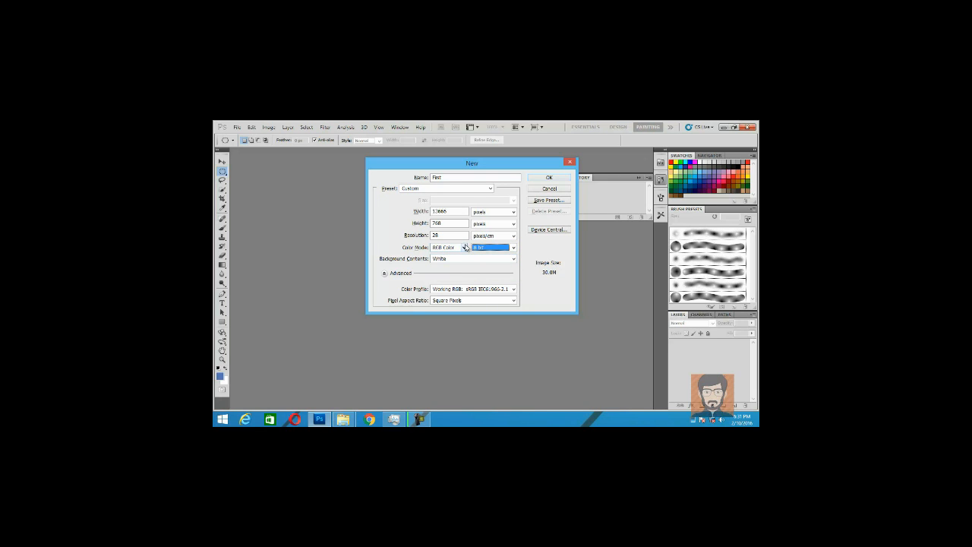
# Step: Correct the width to 1366 pixels, keep the RGB Color mode and White background contents, and create the document
pyautogui.click(460, 211)
pyautogui.click(463, 247)
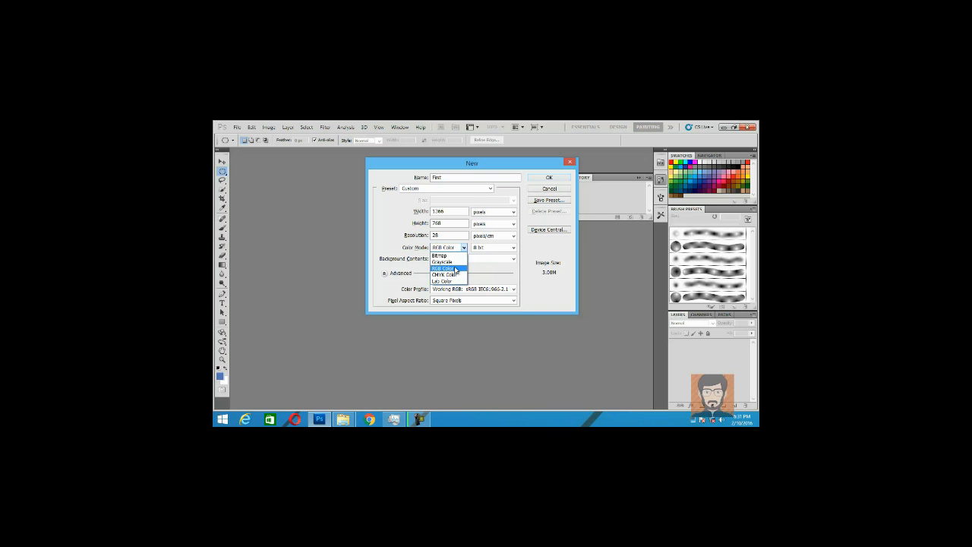
pyautogui.click(456, 269)
pyautogui.click(467, 259)
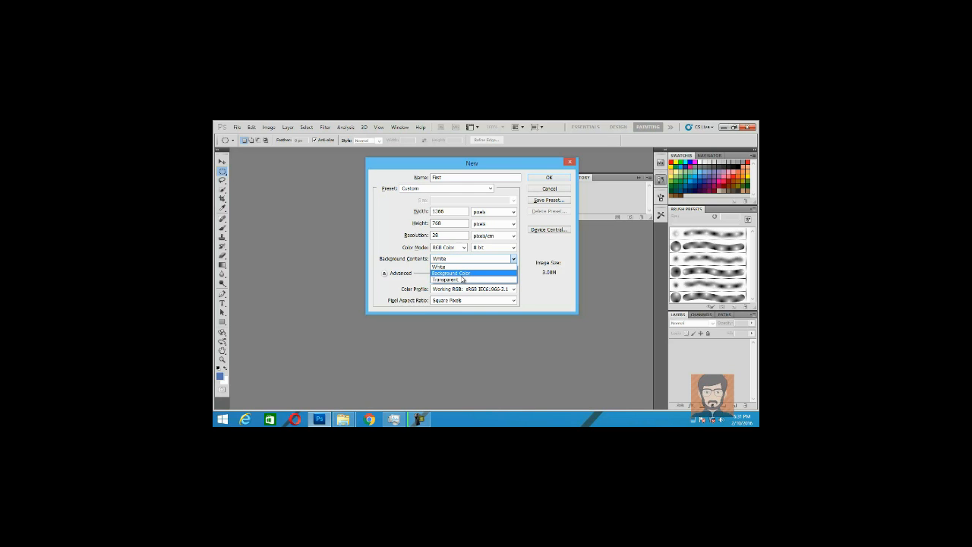
pyautogui.click(562, 183)
pyautogui.click(560, 181)
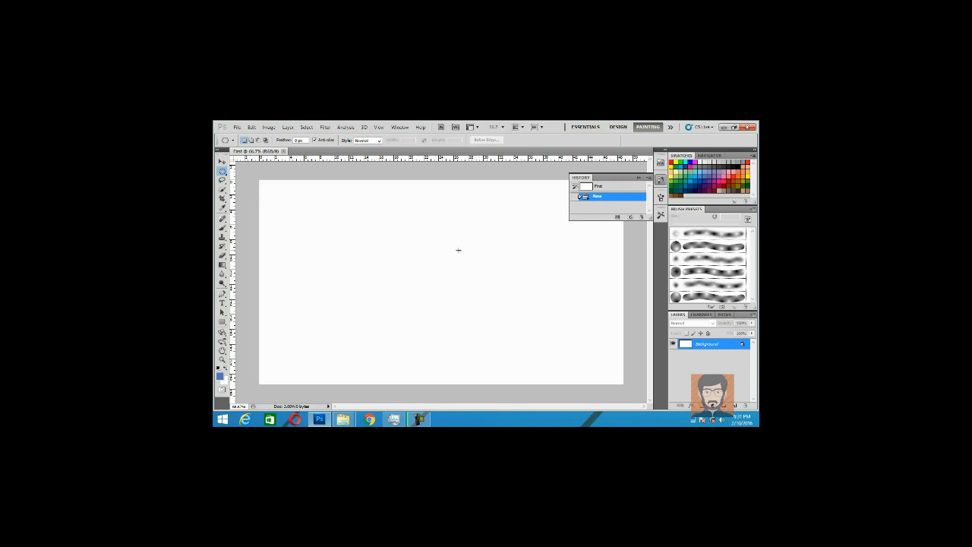
# Step: Collapse the History panel and switch from the elliptical to the Rectangular Marquee tool
pyautogui.click(661, 181)
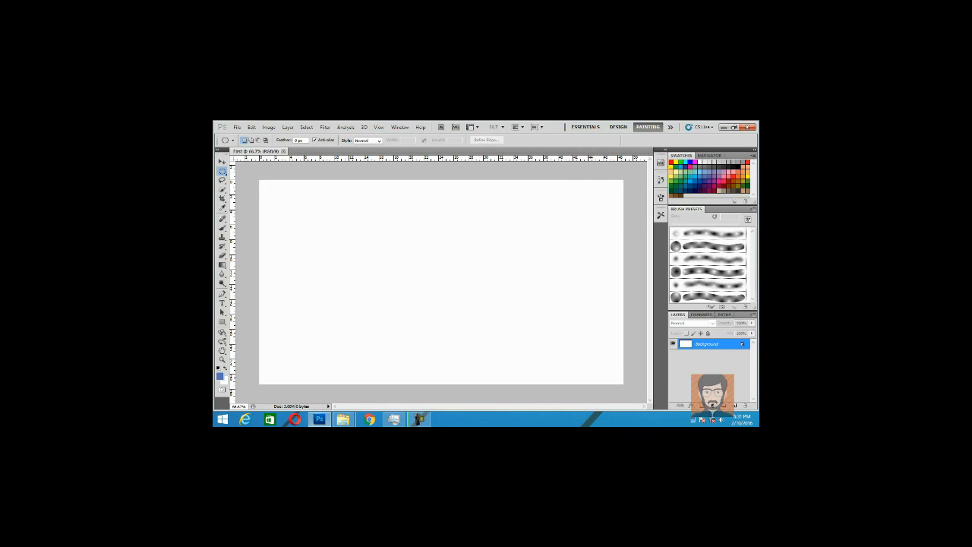
pyautogui.click(223, 171)
pyautogui.click(243, 168)
# Step: Add seven blank layers above the Background layer
pyautogui.click(735, 407)
pyautogui.click(735, 407)
pyautogui.click(735, 407)
pyautogui.click(735, 407)
pyautogui.click(735, 407)
pyautogui.click(735, 407)
pyautogui.click(735, 406)
# Step: Select all the added blank layers and delete them, leaving only the Background layer
pyautogui.scroll(-1, 728, 382)
pyautogui.scroll(-1, 727, 380)
pyautogui.keyDown('shift'); pyautogui.click(710, 389); pyautogui.keyUp('shift')
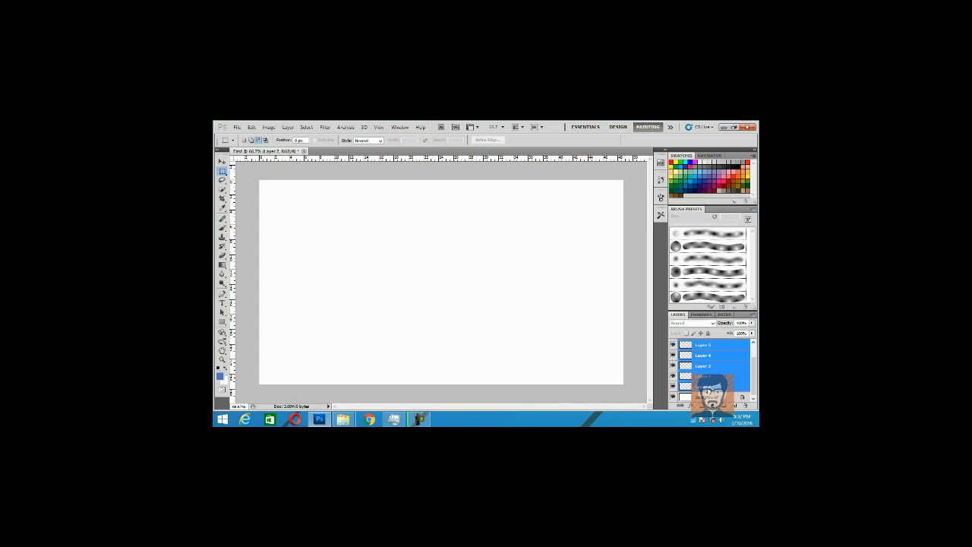
pyautogui.press('Delete')
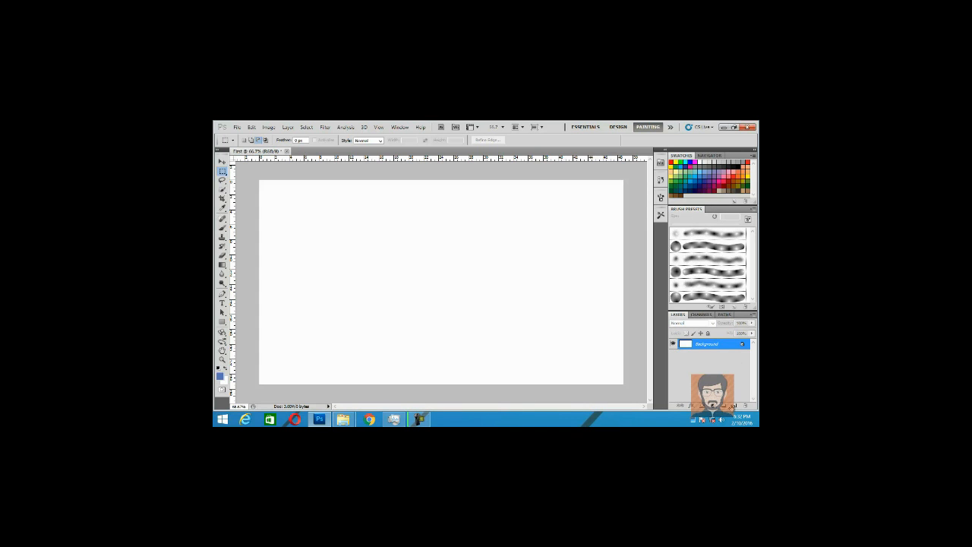
# Step: Create a new layer named First Layer above the Background layer
pyautogui.click(288, 127)
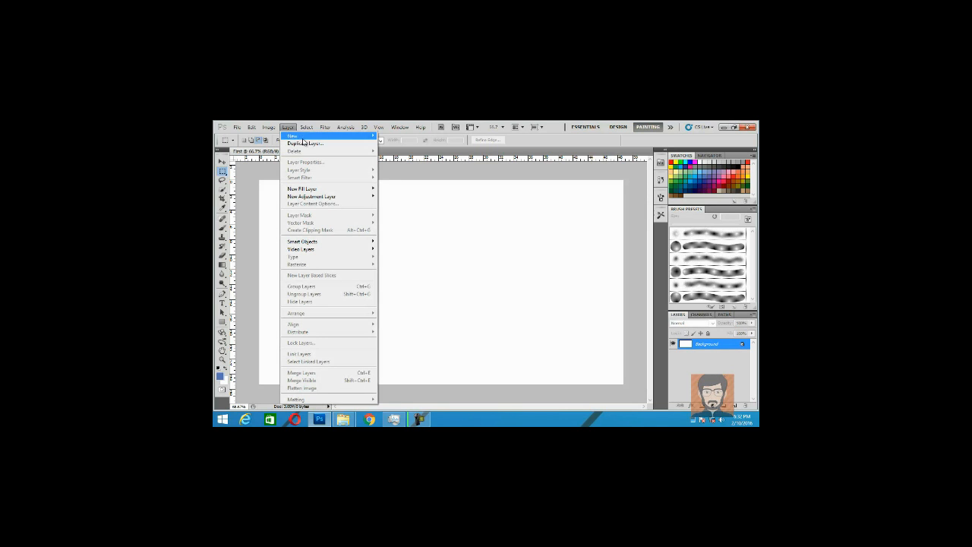
pyautogui.moveTo(331, 141)
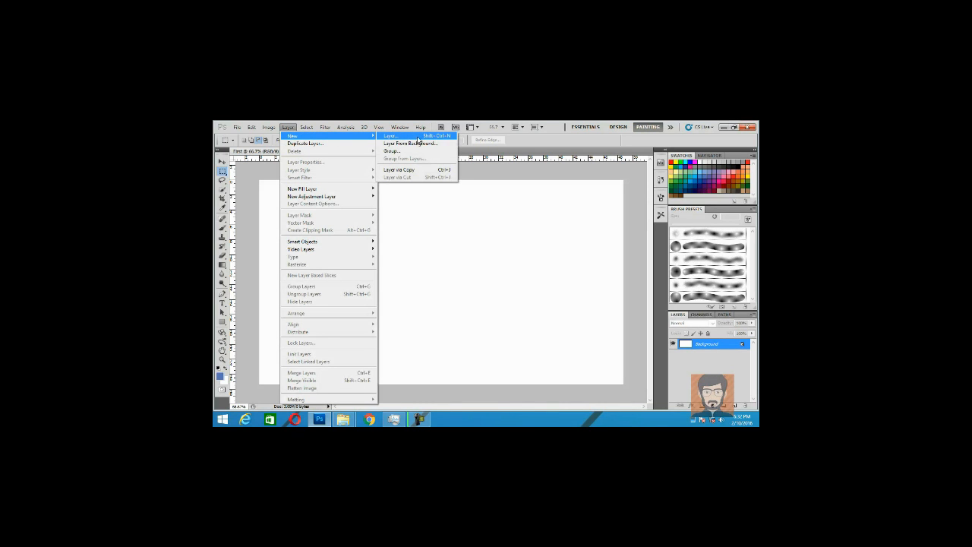
pyautogui.click(540, 189)
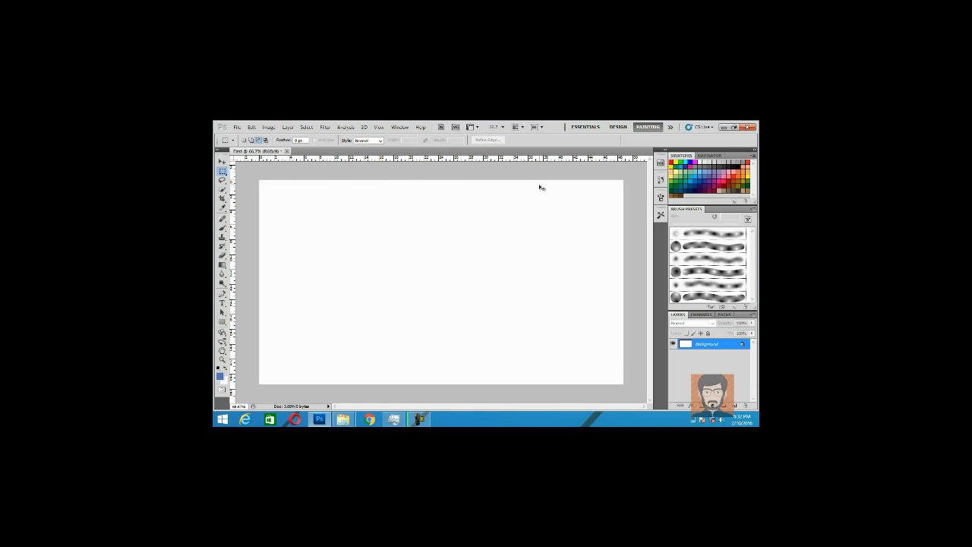
pyautogui.hotkey('ctrl', 'shift', 'n')
pyautogui.press('BackSpace')
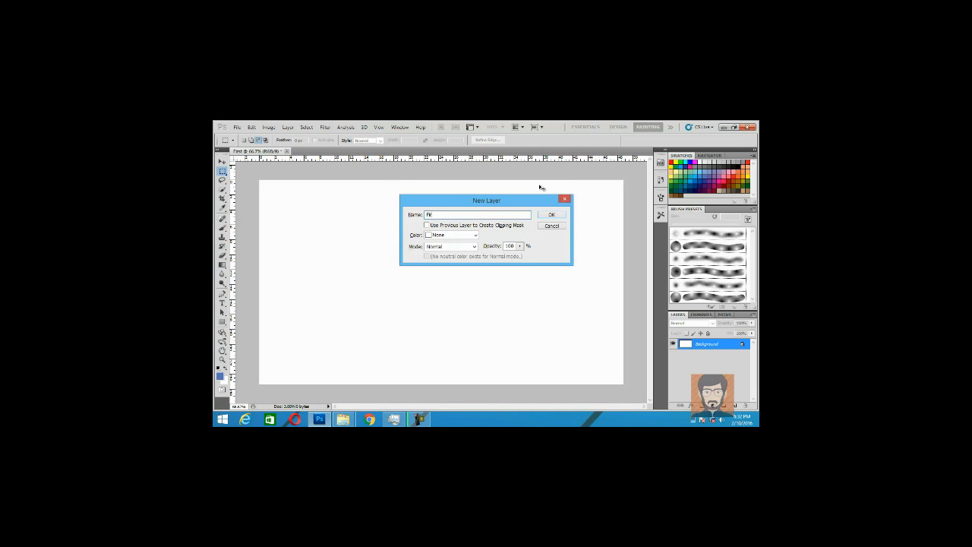
pyautogui.write('First Layer')
pyautogui.press('Return')
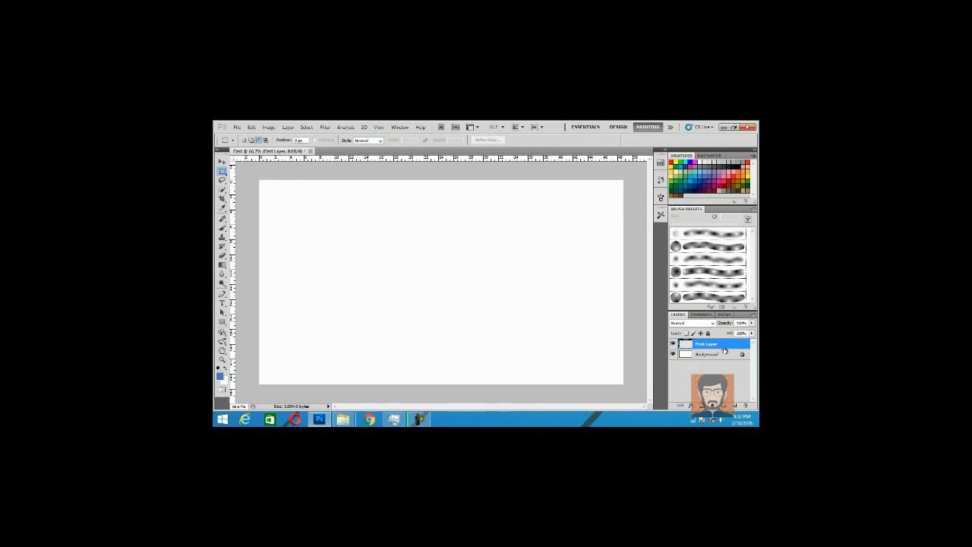
# Step: Draw a wide rectangular marquee selection across the upper part of the canvas on First Layer
pyautogui.rightClick(224, 171)
pyautogui.click(237, 172)
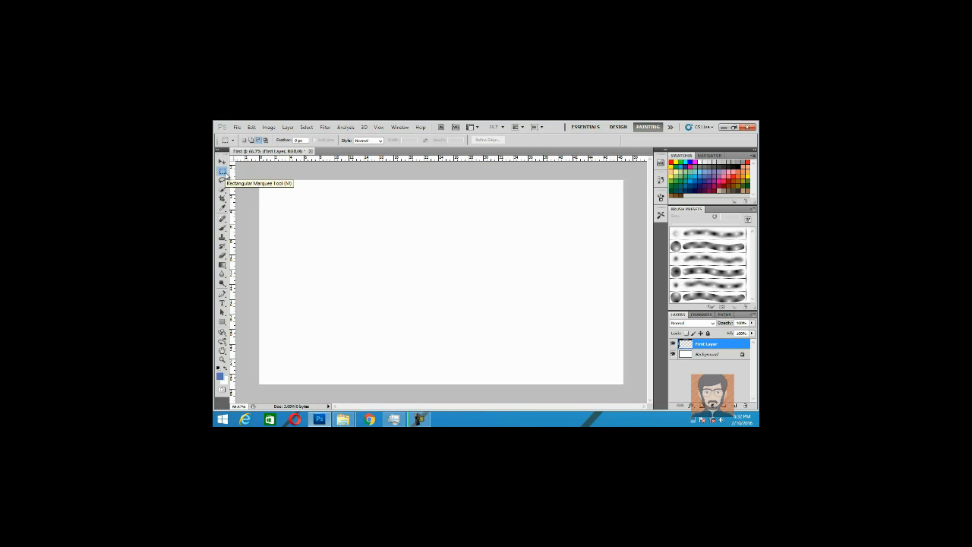
pyautogui.moveTo(300, 192); pyautogui.dragTo(524, 298)
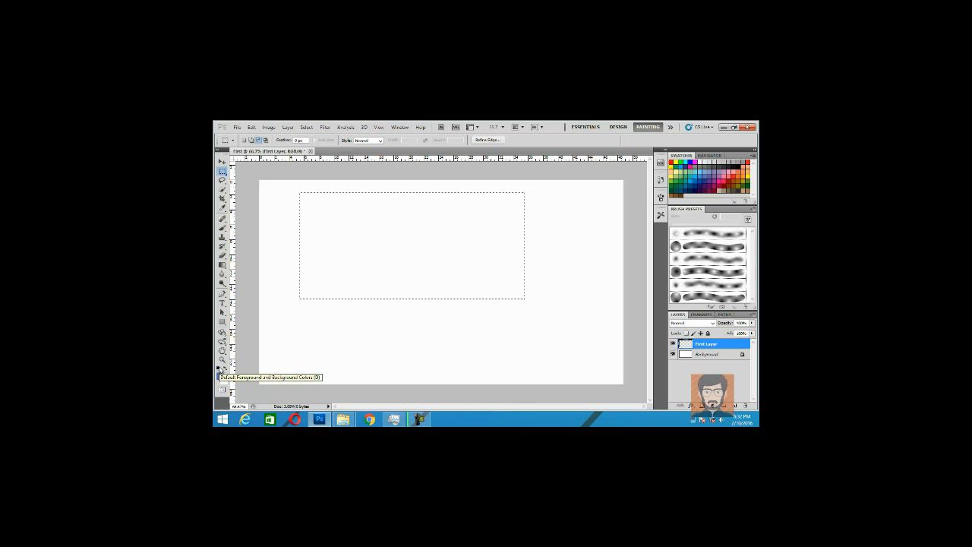
# Step: Open the foreground Color Picker and compare its spectrum display in the different HSB, RGB and Lab component modes, ending in Hue mode
pyautogui.click(220, 375)
pyautogui.moveTo(458, 201); pyautogui.dragTo(392, 286)
pyautogui.moveTo(498, 241); pyautogui.dragTo(500, 270)
pyautogui.click(506, 271)
pyautogui.click(507, 282)
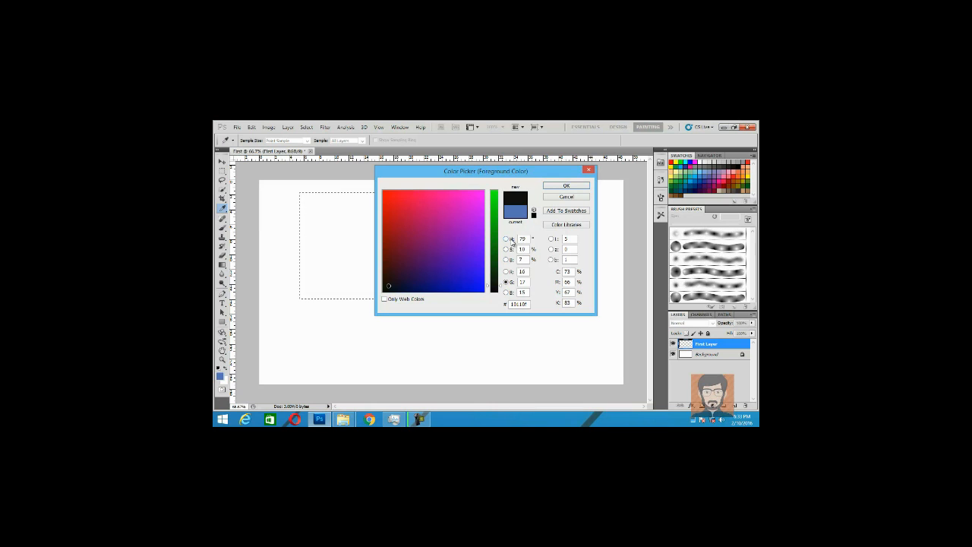
pyautogui.click(552, 251)
pyautogui.click(552, 259)
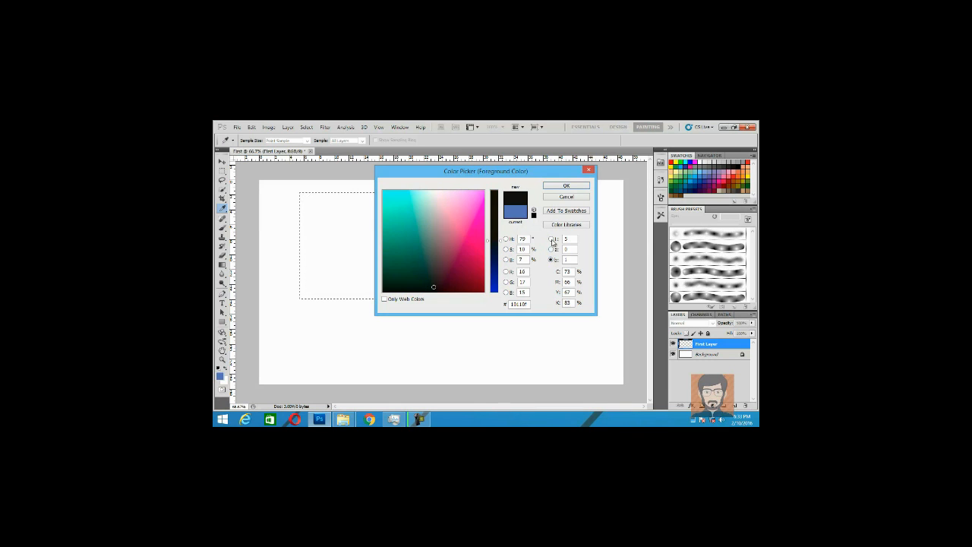
pyautogui.click(506, 239)
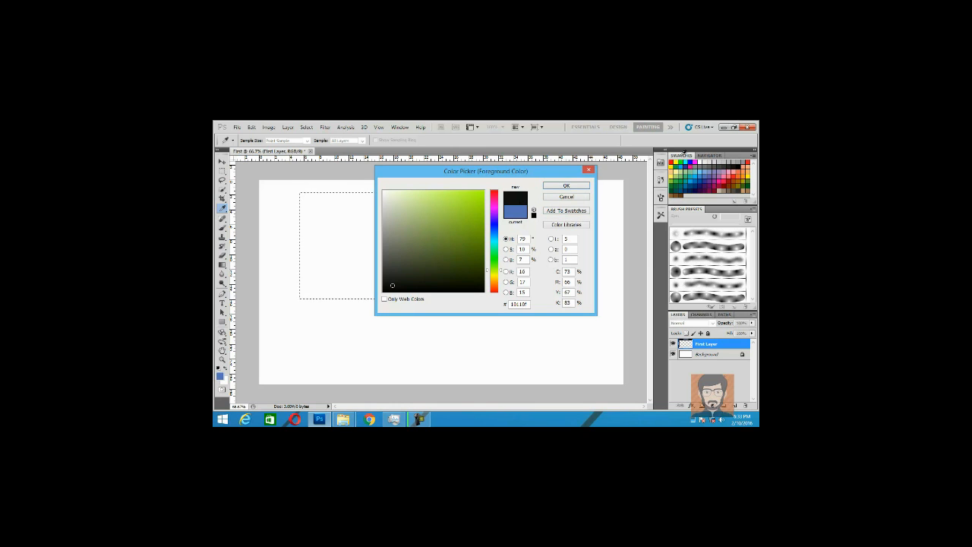
# Step: Pick the red ea4539 in the foreground Color Picker and add it to the swatches under the suggested name
pyautogui.click(499, 289)
pyautogui.click(497, 292)
pyautogui.click(460, 199)
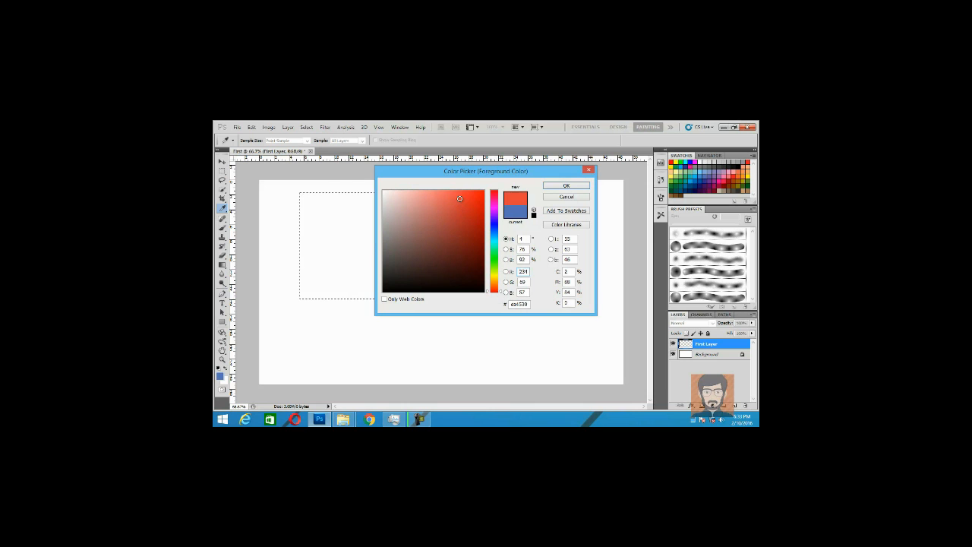
pyautogui.click(568, 212)
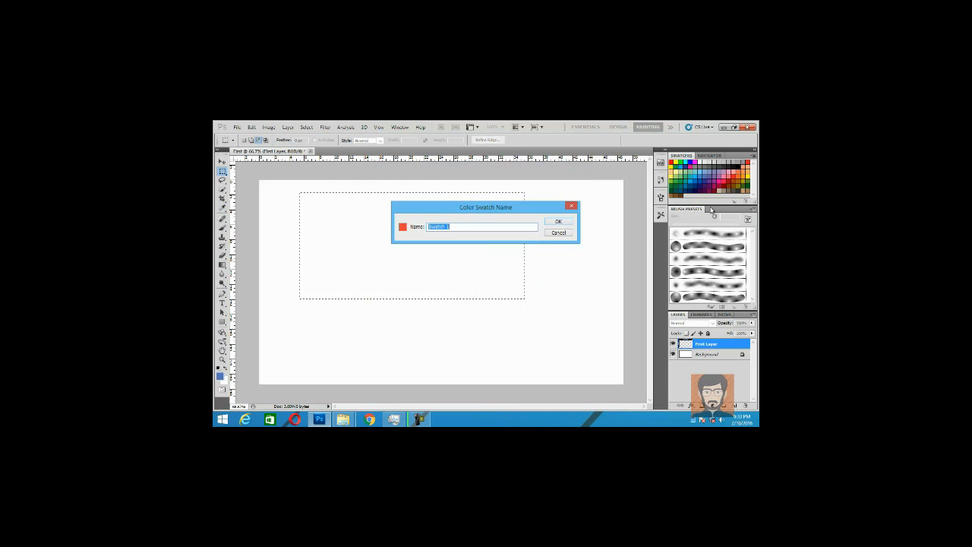
pyautogui.click(554, 222)
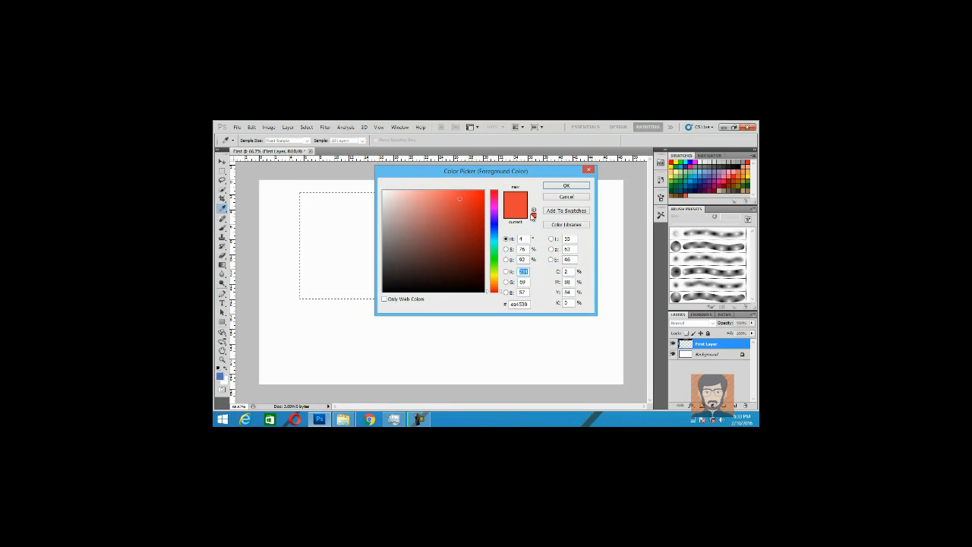
# Step: Set the foreground color to the softer red dc605e
pyautogui.click(534, 210)
pyautogui.click(535, 199)
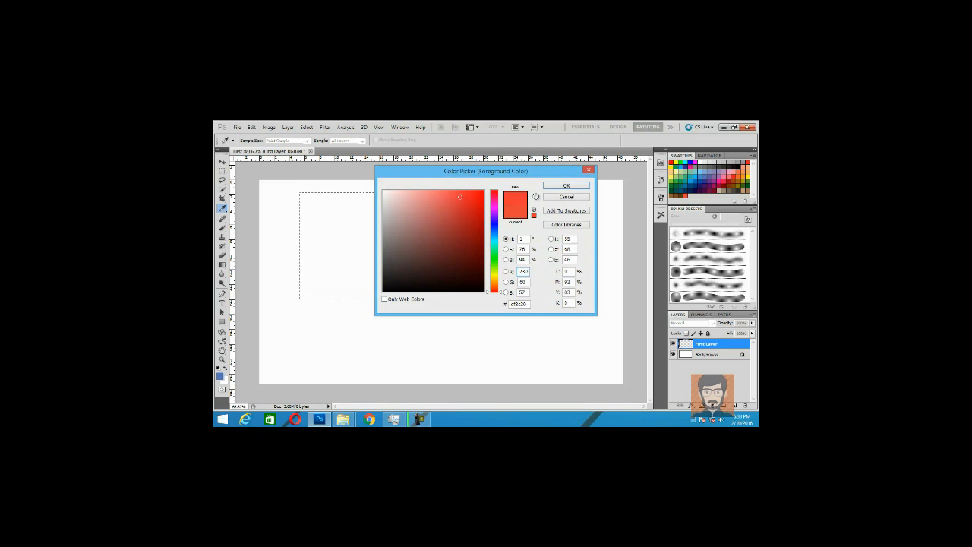
pyautogui.click(440, 204)
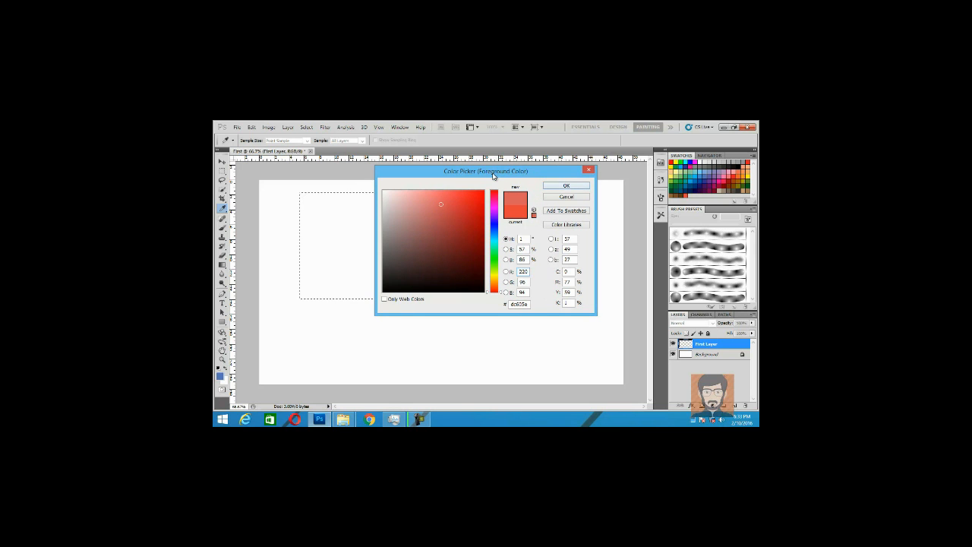
pyautogui.click(566, 186)
# Step: Set the background color to the bright green 00e721
pyautogui.click(225, 380)
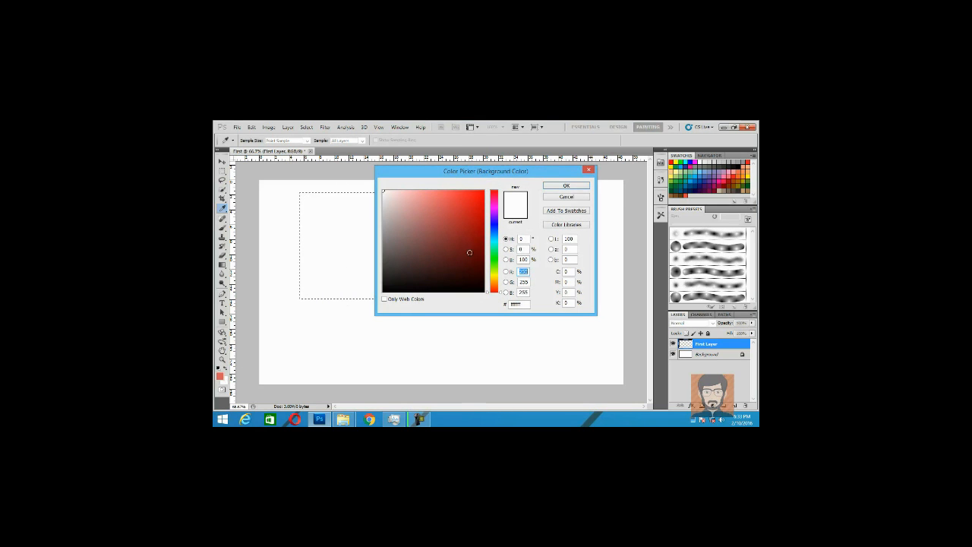
pyautogui.click(498, 258)
pyautogui.moveTo(463, 212); pyautogui.dragTo(485, 200)
pyautogui.click(489, 191)
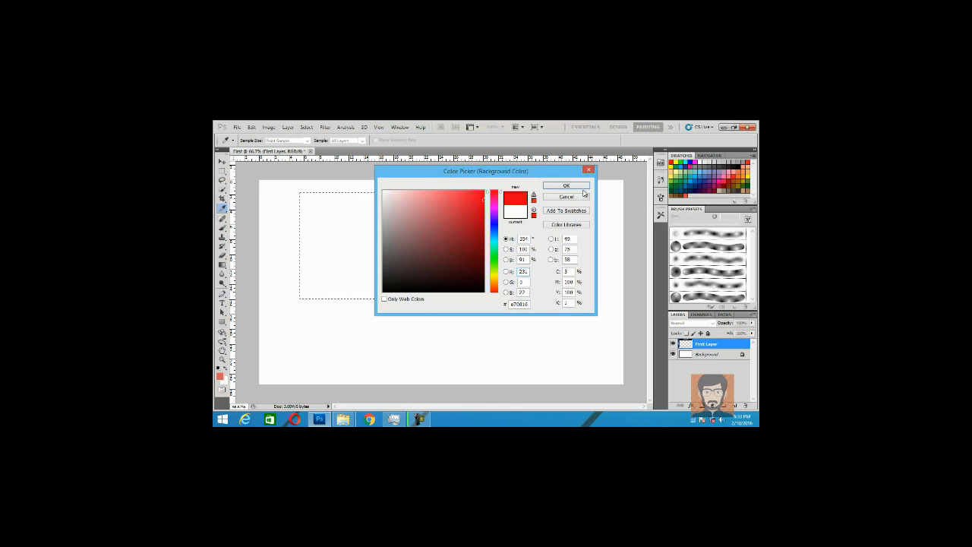
pyautogui.click(494, 256)
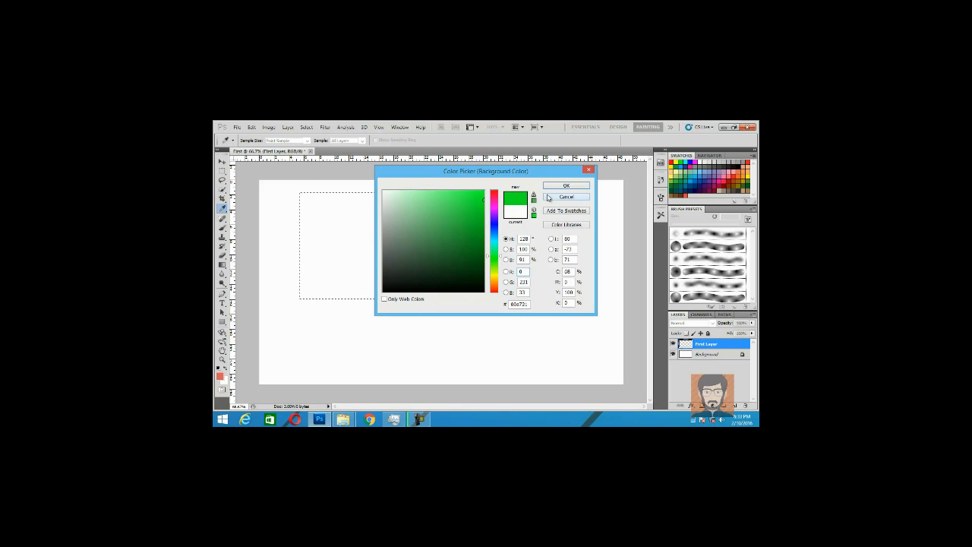
pyautogui.click(548, 184)
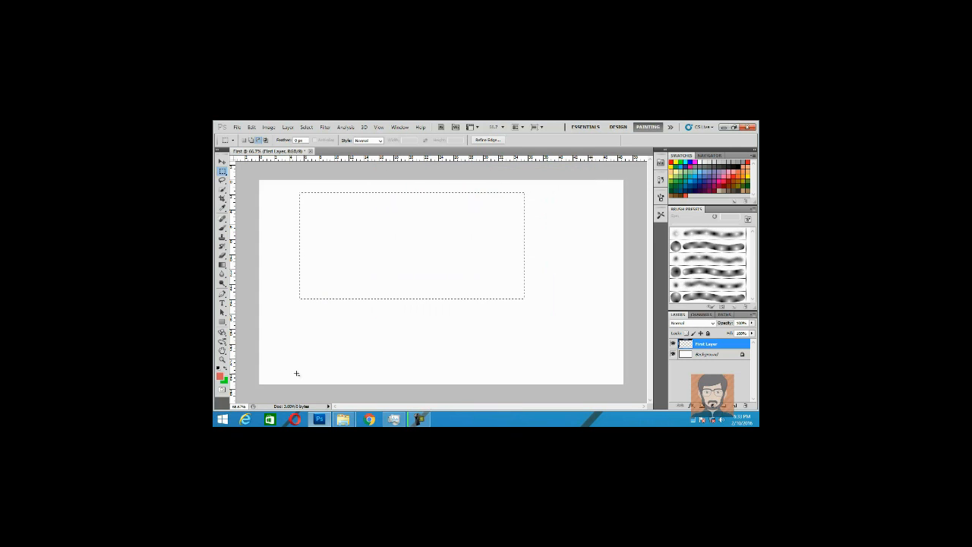
# Step: Swap the foreground and background colors, check the green in the Color Picker, and swap them back
pyautogui.press('x')
pyautogui.click(219, 376)
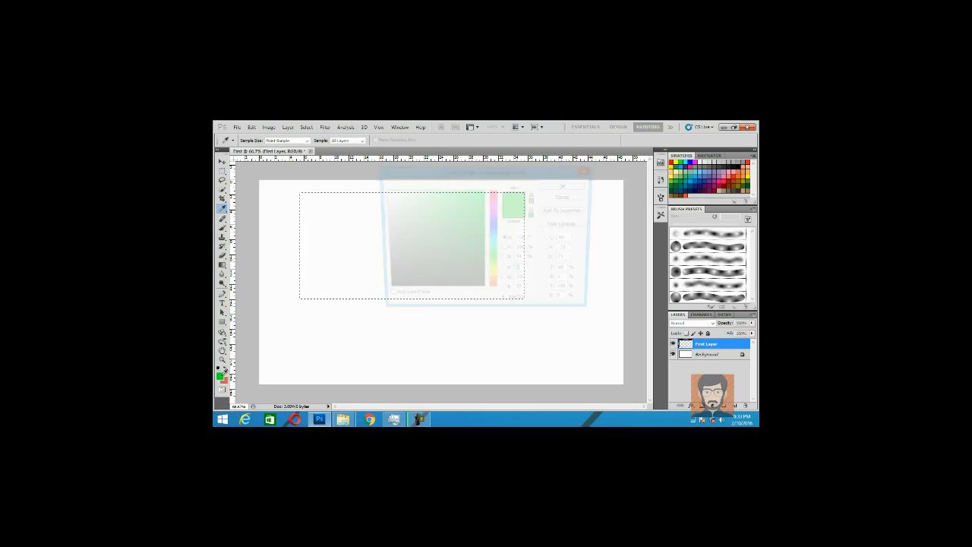
pyautogui.click(567, 187)
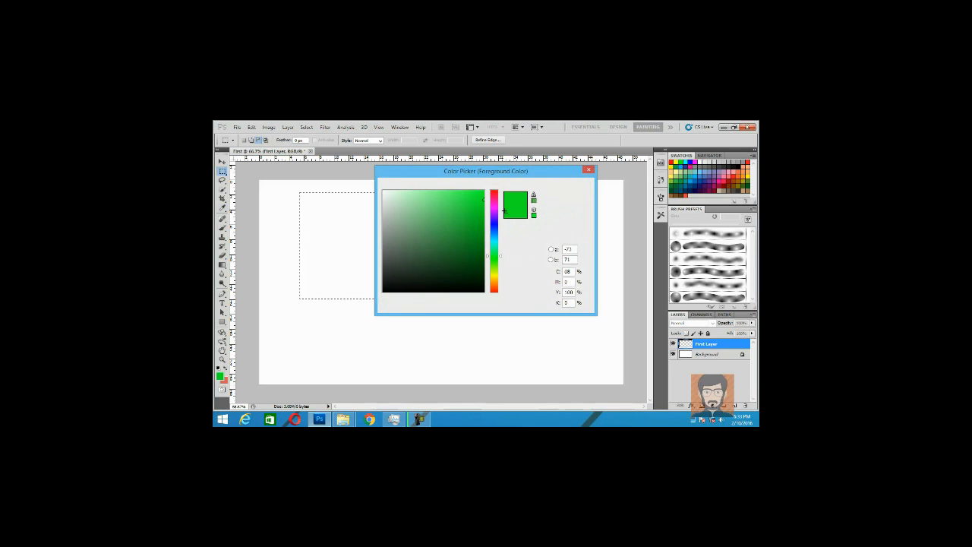
pyautogui.press('x')
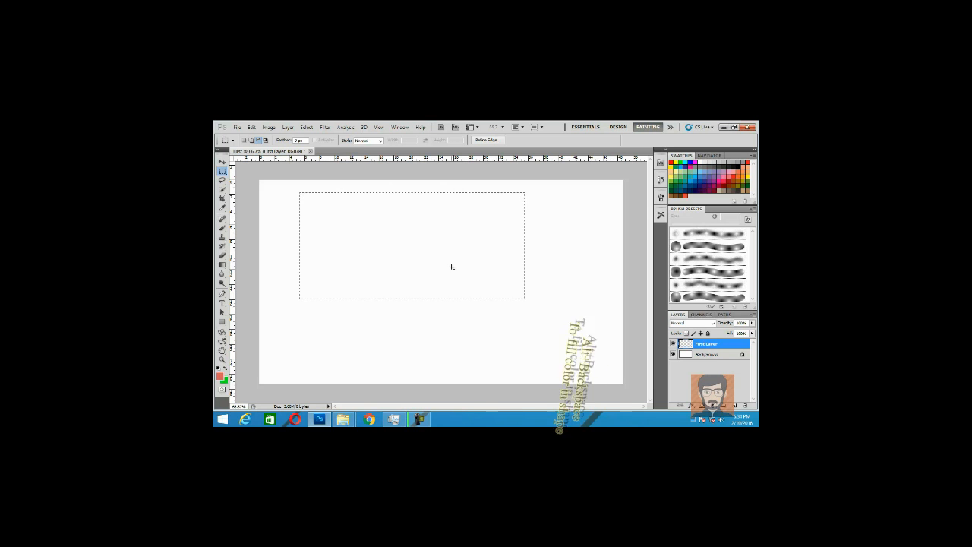
# Step: Fill the rectangular selection on First Layer with the red foreground color
pyautogui.hotkey('alt', 'BackSpace')
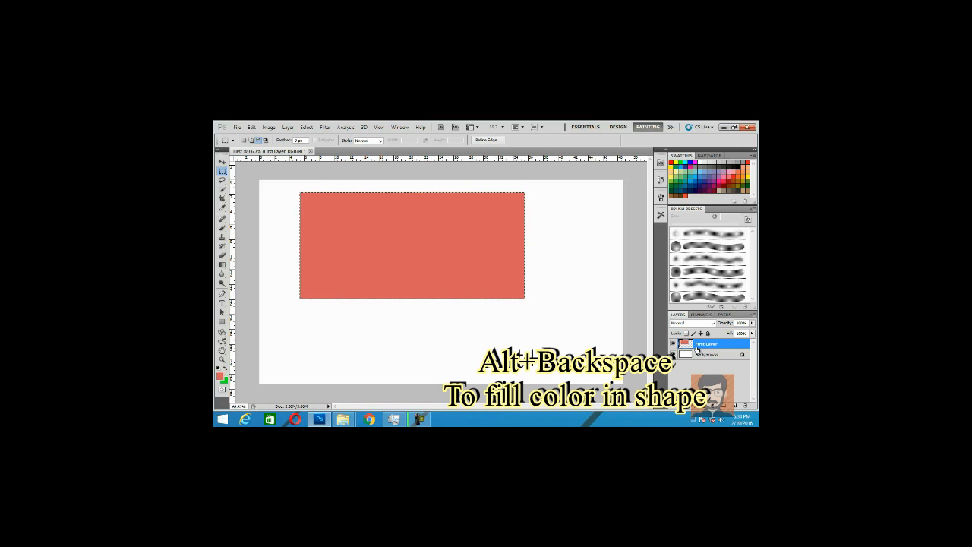
# Step: Select a second, smaller rectangle overlapping the red one's lower-right corner and fill it with the green background color
pyautogui.moveTo(449, 313); pyautogui.dragTo(616, 378)
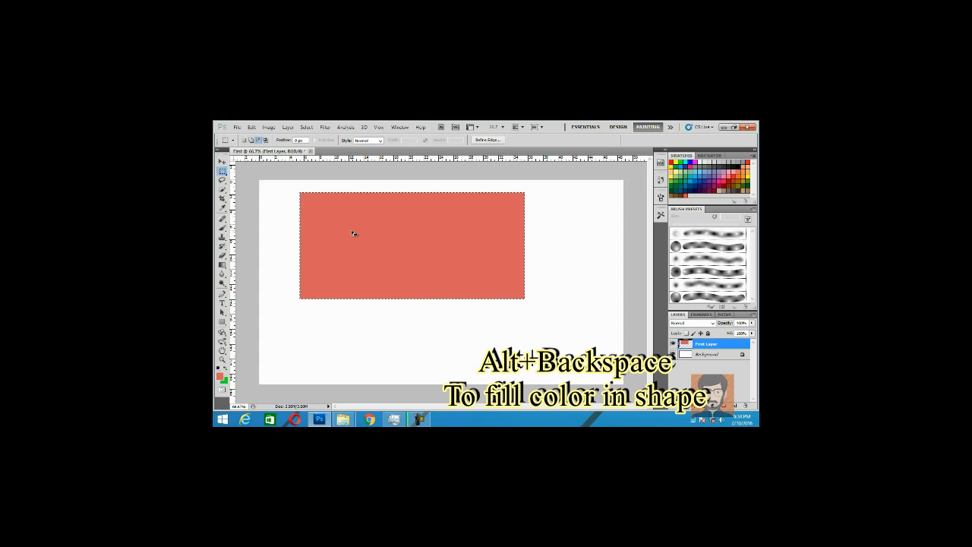
pyautogui.moveTo(502, 252); pyautogui.dragTo(604, 356)
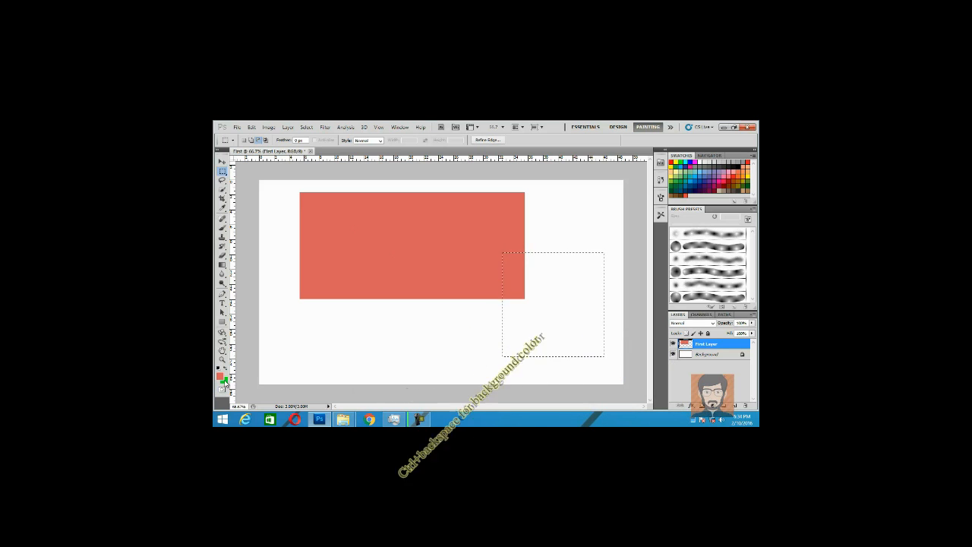
pyautogui.hotkey('ctrl', 'BackSpace')
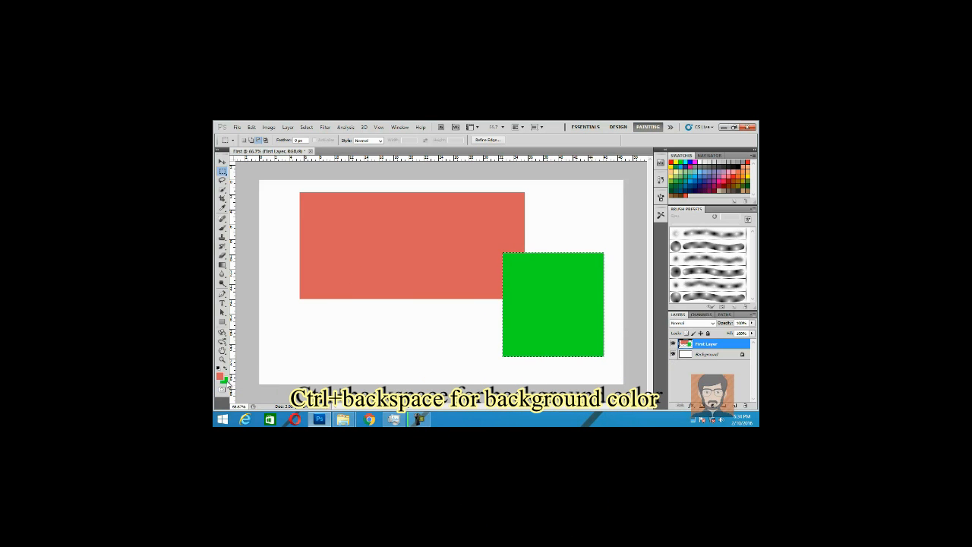
# Step: Deselect the green area and move the contents of First Layer slightly right and up
pyautogui.hotkey('ctrl', 'd')
pyautogui.press('v')
pyautogui.moveTo(553, 300)
pyautogui.mouseDown()
pyautogui.moveTo(503, 311)
pyautogui.moveTo(562, 298)
pyautogui.mouseUp()
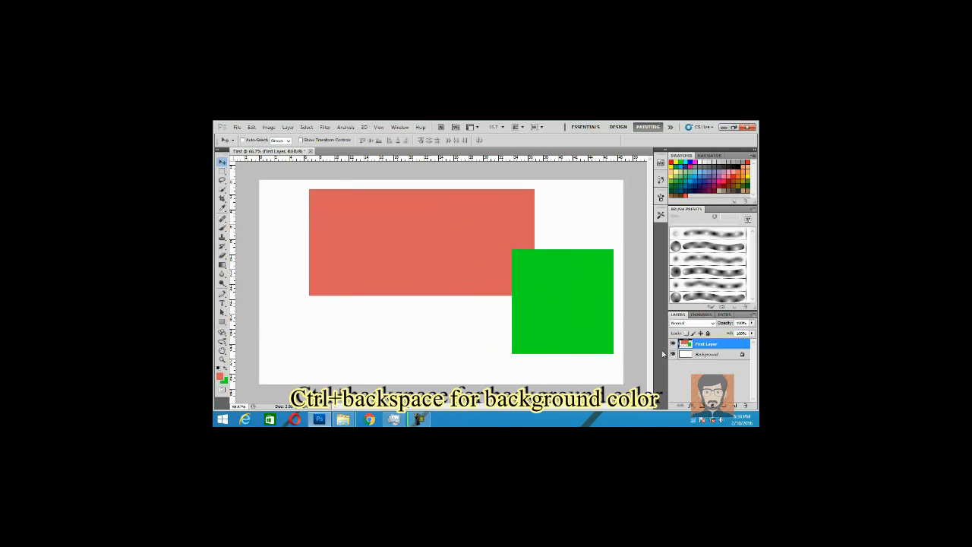
# Step: Select both First Layer and the Background layer and merge them into one layer
pyautogui.click(695, 354)
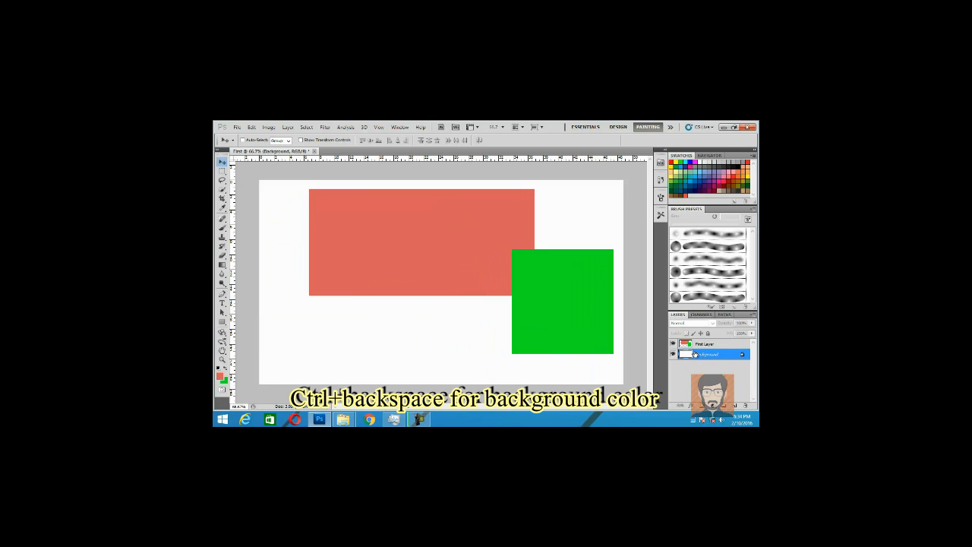
pyautogui.keyDown('shift'); pyautogui.click(698, 346); pyautogui.keyUp('shift')
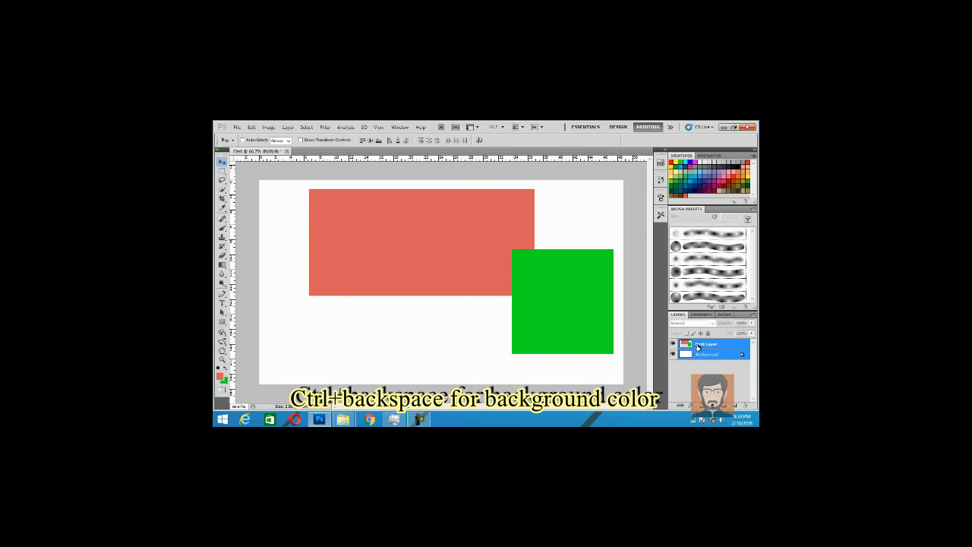
pyautogui.hotkey('ctrl', 'e')
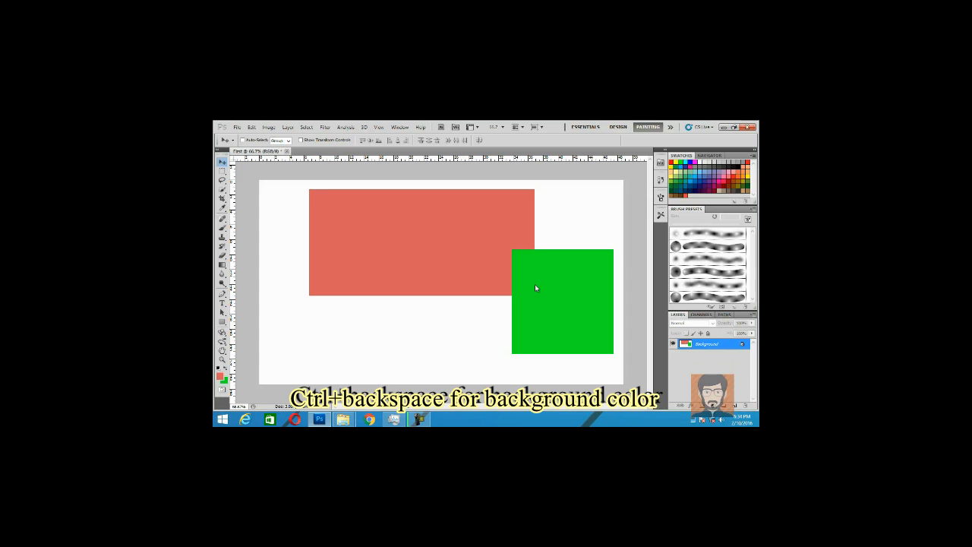
pyautogui.hotkey('ctrl', 'BackSpace')
pyautogui.press('Return')
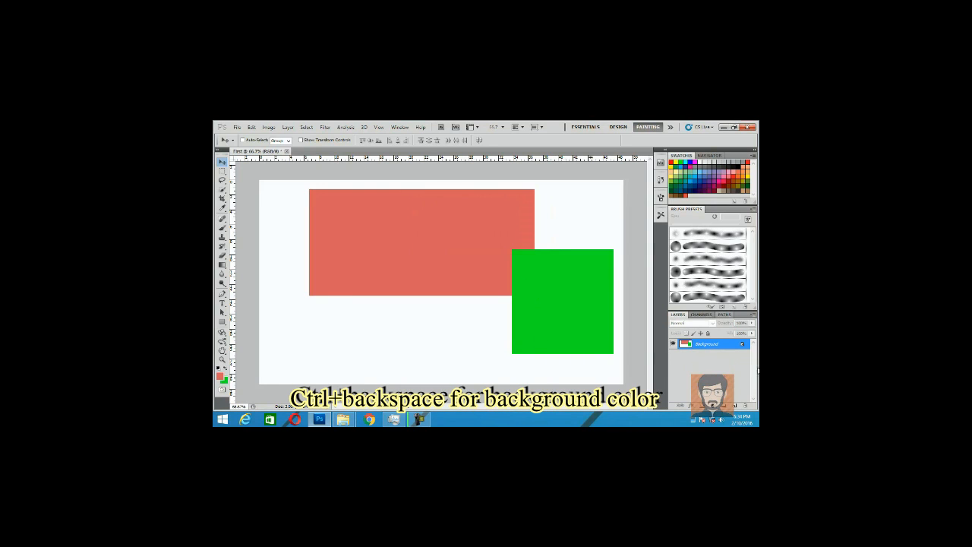
# Step: Convert the merged Background into a regular layer with the default settings and try moving it on the canvas
pyautogui.doubleClick(713, 344)
pyautogui.press('Return')
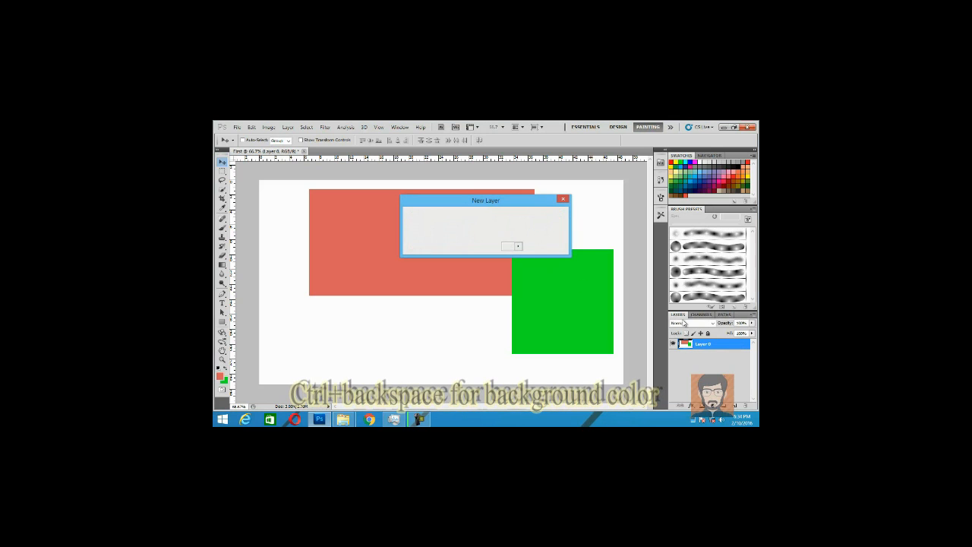
pyautogui.moveTo(533, 268); pyautogui.dragTo(514, 318)
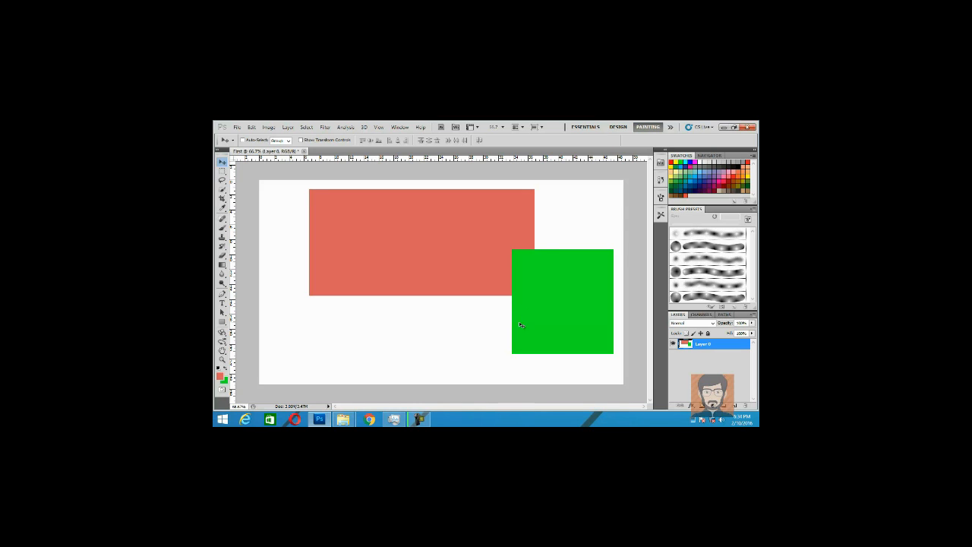
# Step: Step back through the History states to the Deselect state before the green rectangle was made
pyautogui.click(659, 180)
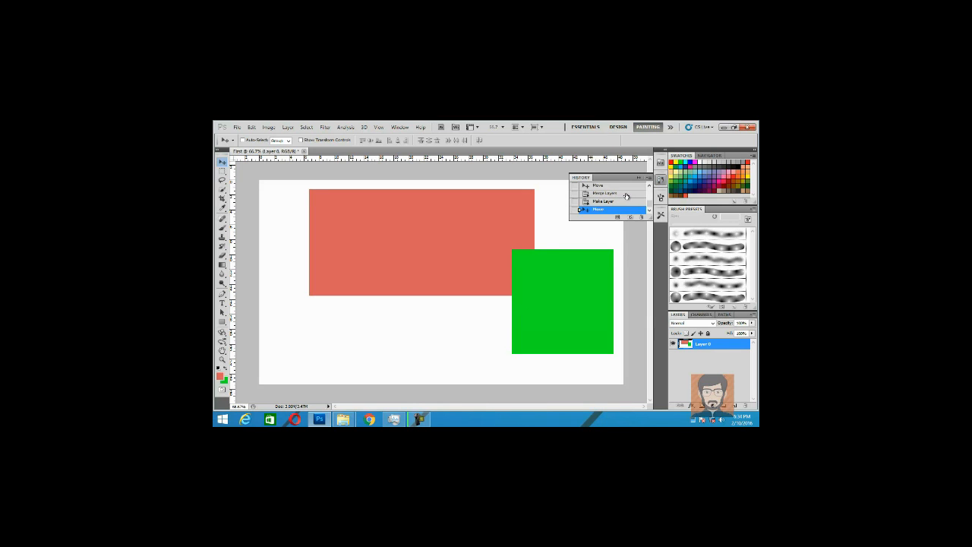
pyautogui.click(606, 193)
pyautogui.click(607, 185)
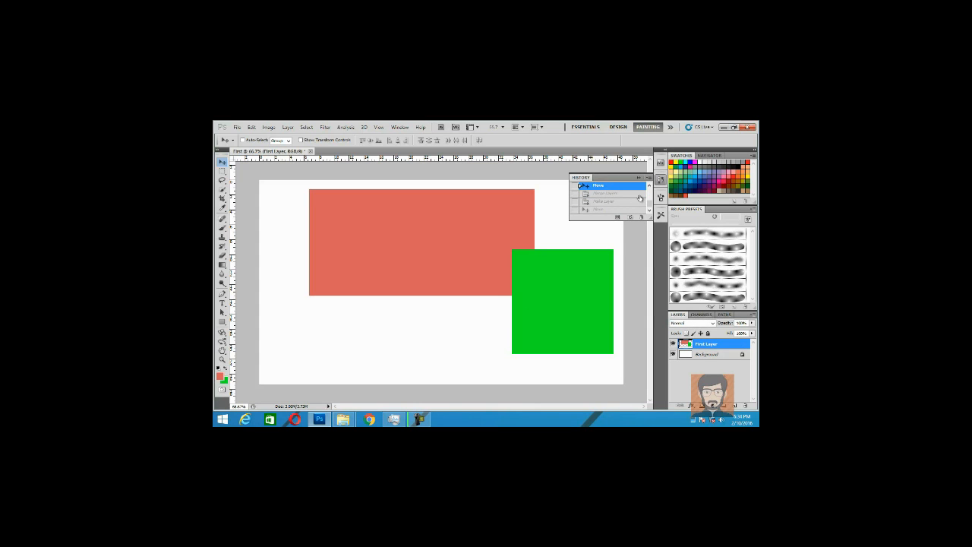
pyautogui.click(650, 186)
pyautogui.click(649, 187)
pyautogui.click(601, 196)
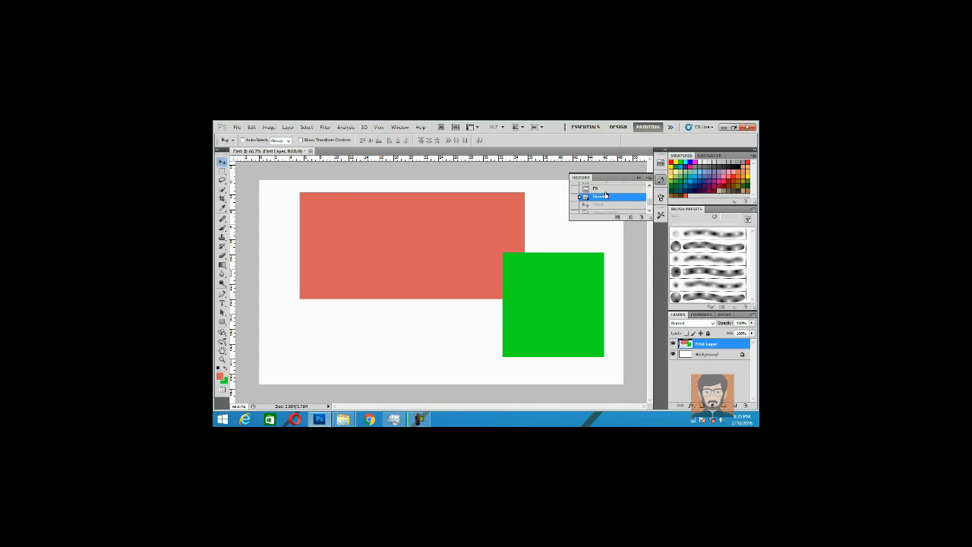
pyautogui.click(600, 188)
pyautogui.click(649, 186)
pyautogui.click(649, 186)
pyautogui.click(602, 191)
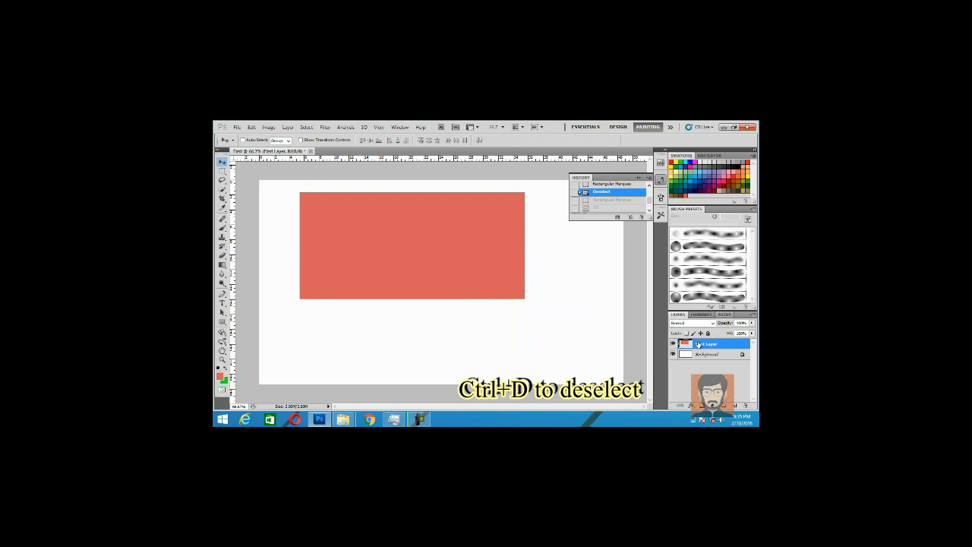
# Step: Add a blank layer above First Layer and delete it again
pyautogui.click(736, 407)
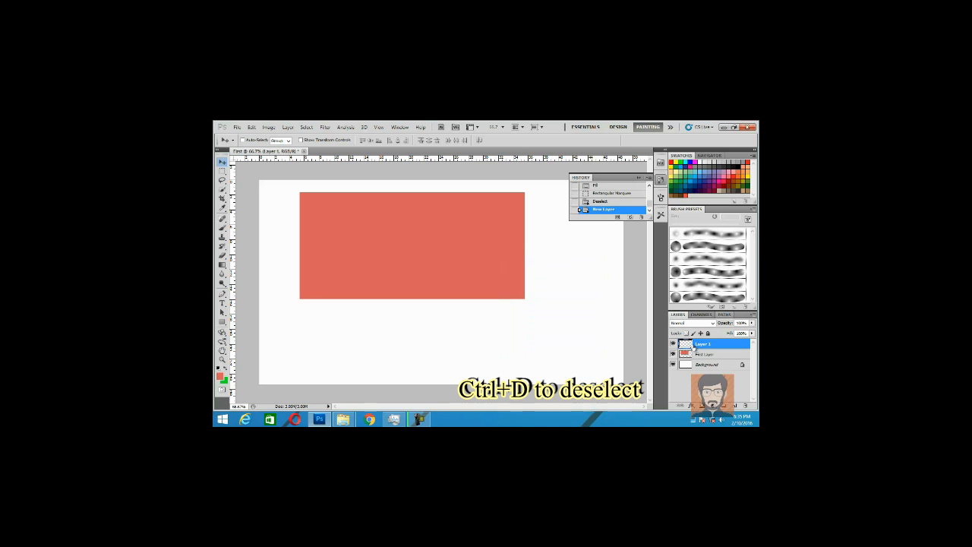
pyautogui.press('Delete')
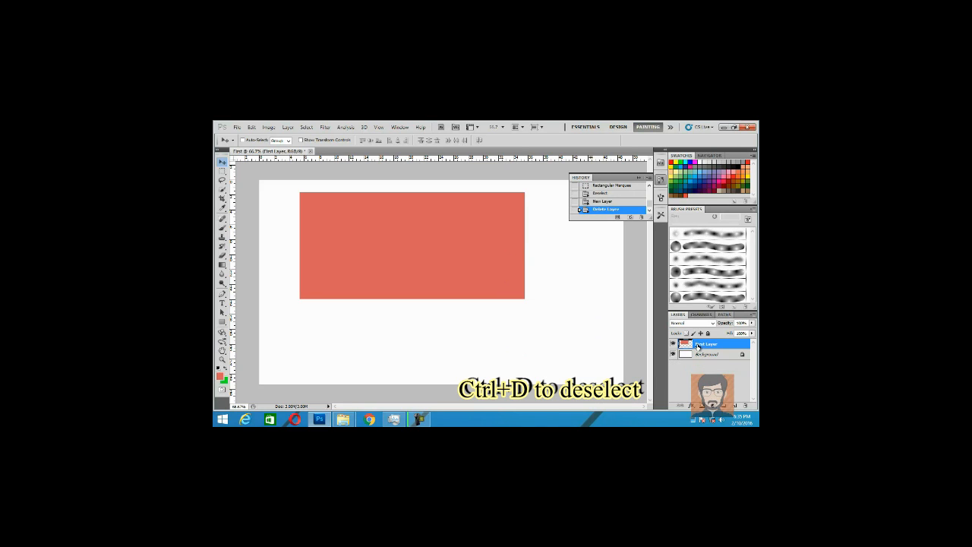
# Step: Create a new layer named sec above First Layer
pyautogui.click(288, 128)
pyautogui.moveTo(342, 140)
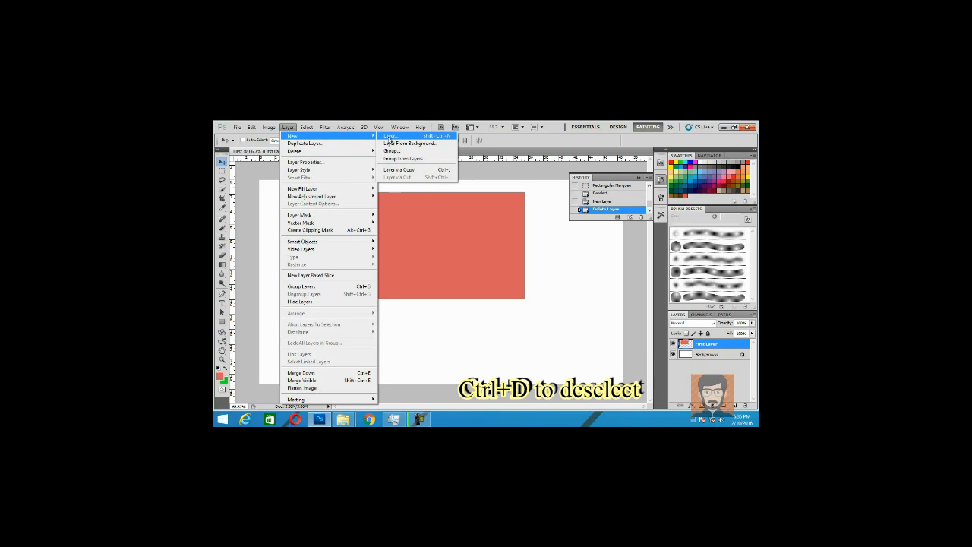
pyautogui.click(394, 139)
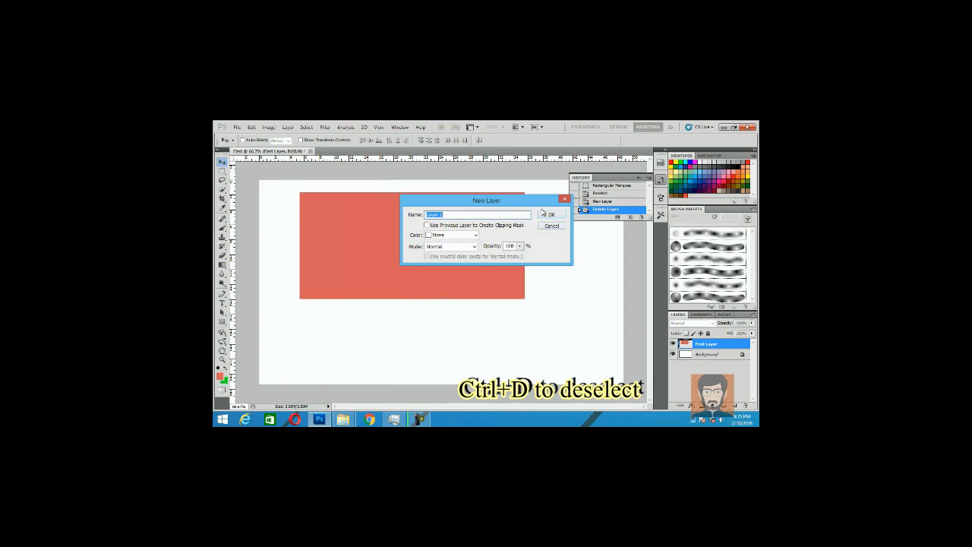
pyautogui.write('sec')
pyautogui.press('Return')
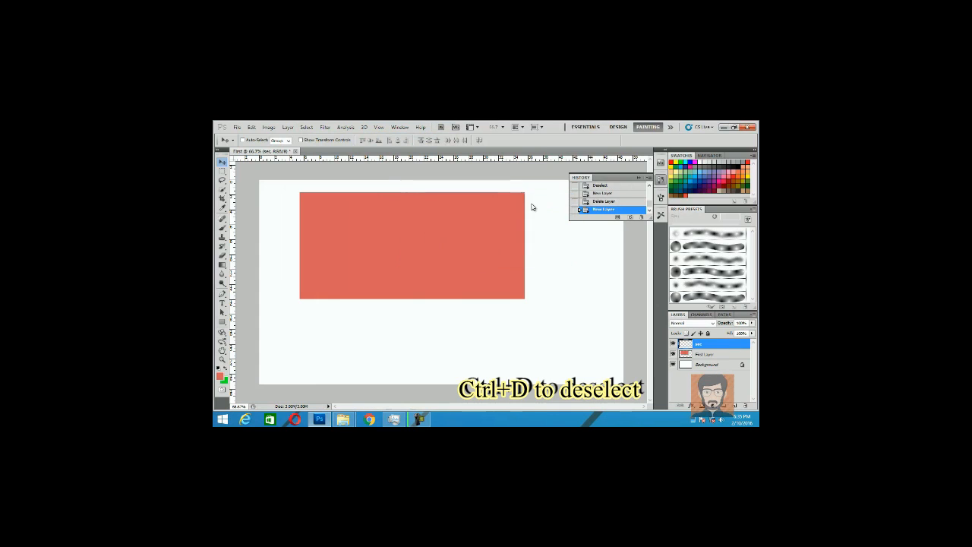
# Step: Make a rectangular marquee selection overlapping the red rectangle's lower edge, fill it with cyan from the swatches, and deselect
pyautogui.click(223, 171)
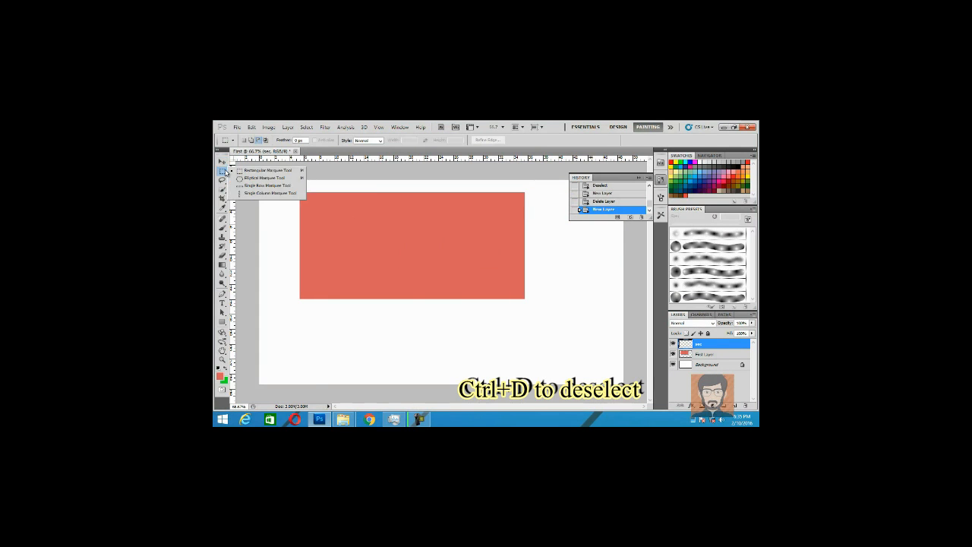
pyautogui.click(273, 170)
pyautogui.moveTo(350, 283); pyautogui.dragTo(592, 380)
pyautogui.doubleClick(719, 176)
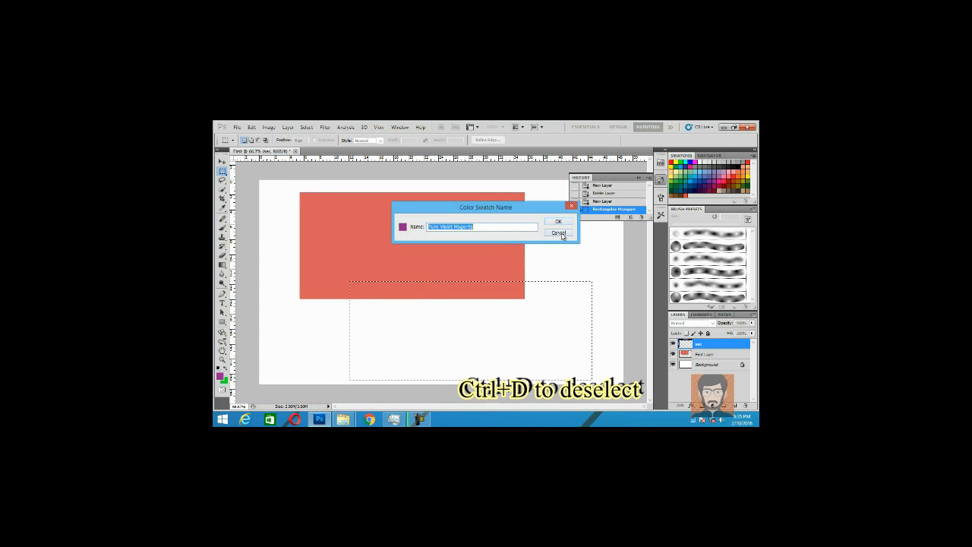
pyautogui.click(560, 234)
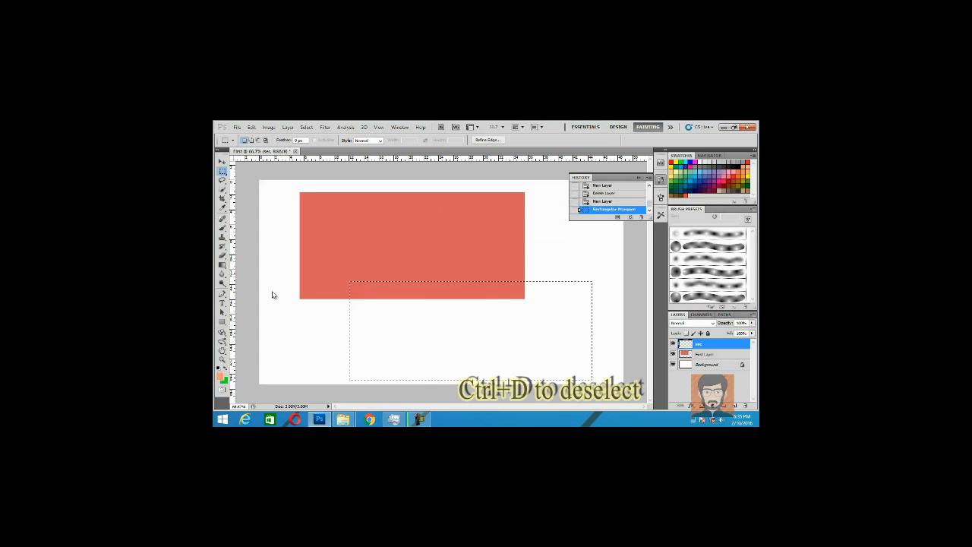
pyautogui.click(687, 161)
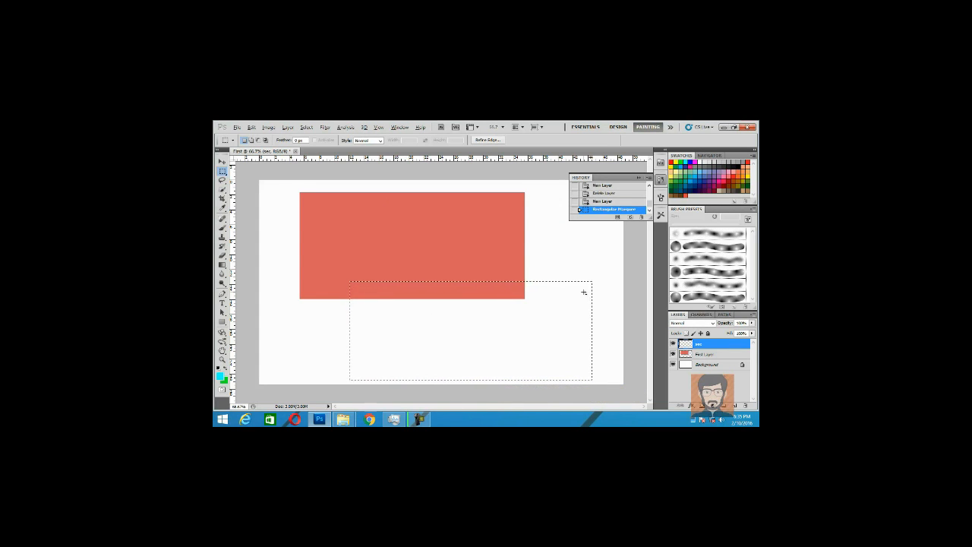
pyautogui.hotkey('alt', 'BackSpace')
pyautogui.hotkey('ctrl', 'd')
# Step: Move the red rectangle on First Layer down and left, and reposition the cyan rectangle on the sec layer over its upper-right corner
pyautogui.press('v')
pyautogui.moveTo(469, 325); pyautogui.dragTo(429, 246)
pyautogui.click(693, 354)
pyautogui.click(691, 345)
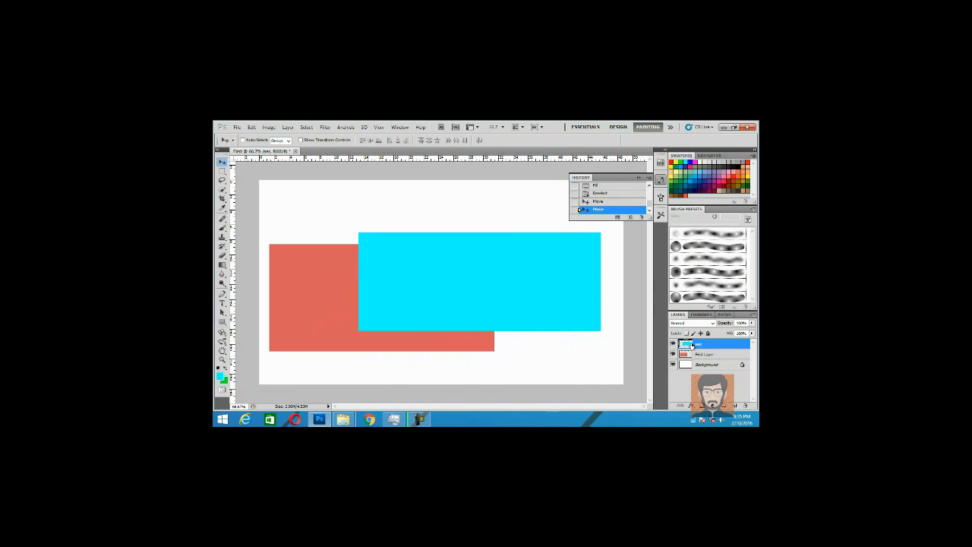
pyautogui.moveTo(483, 273); pyautogui.dragTo(479, 243)
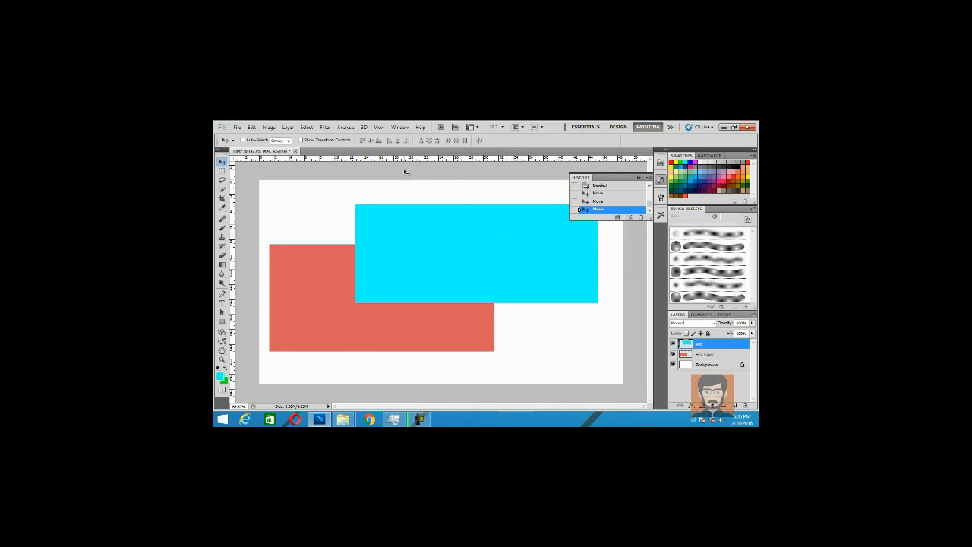
# Step: Toggle the rulers off and on, and change the ruler units to Pixels
pyautogui.hotkey('ctrl', 'r')
pyautogui.hotkey('ctrl', 'r')
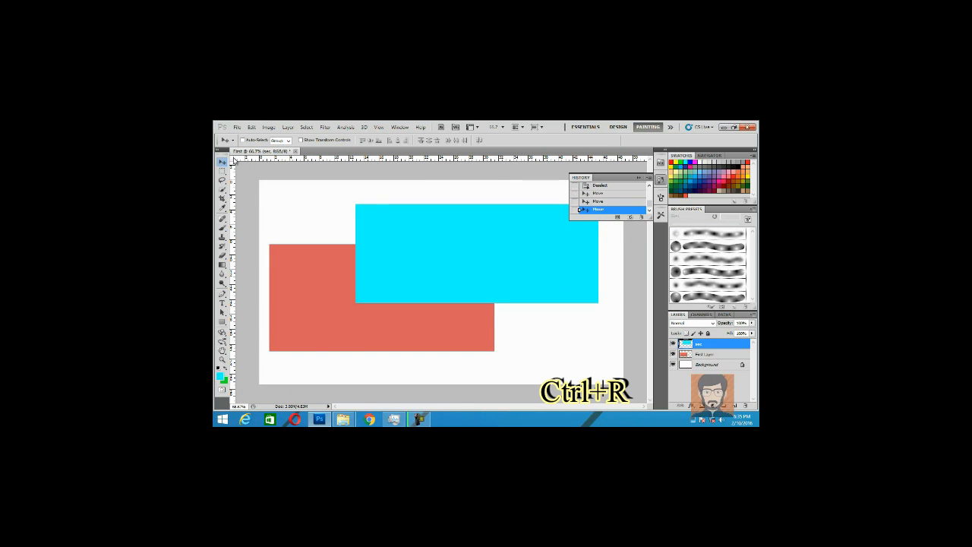
pyautogui.rightClick(240, 163)
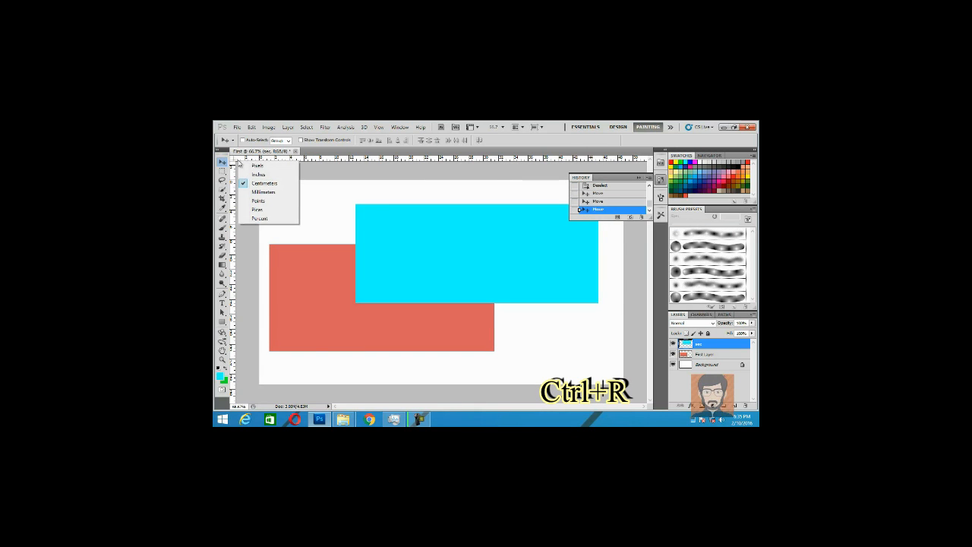
pyautogui.click(240, 158)
pyautogui.rightClick(241, 158)
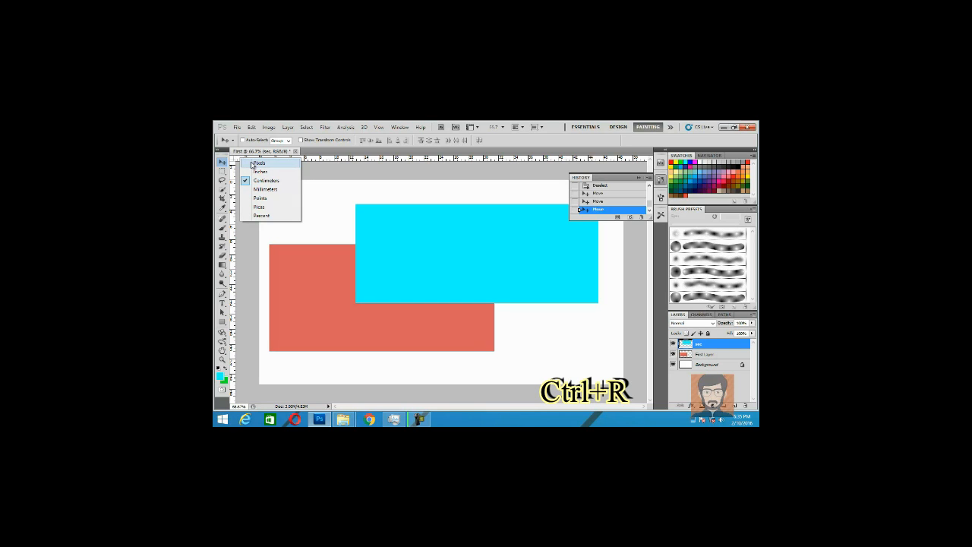
pyautogui.click(257, 164)
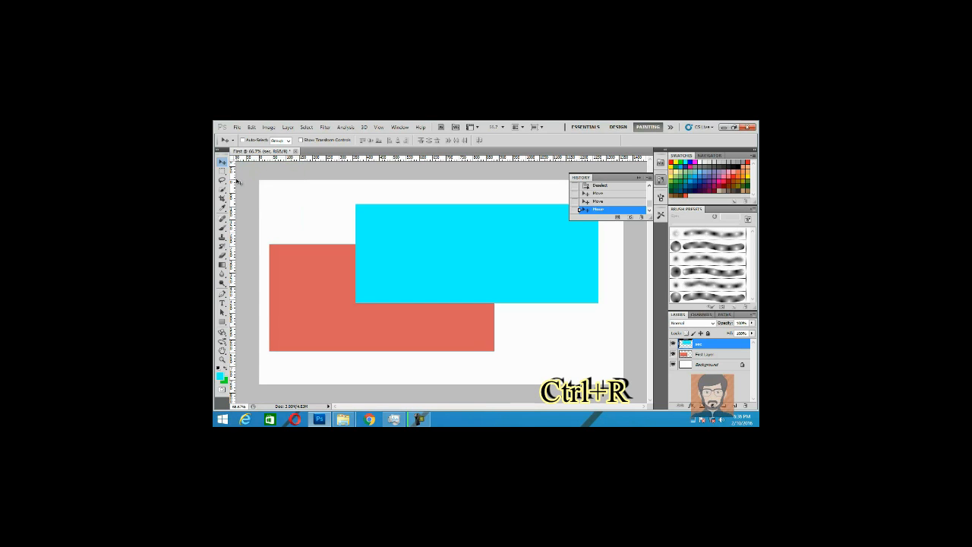
# Step: Place guides along all four edges of the canvas and hide them
pyautogui.moveTo(240, 178); pyautogui.dragTo(259, 193)
pyautogui.moveTo(506, 214); pyautogui.dragTo(623, 217)
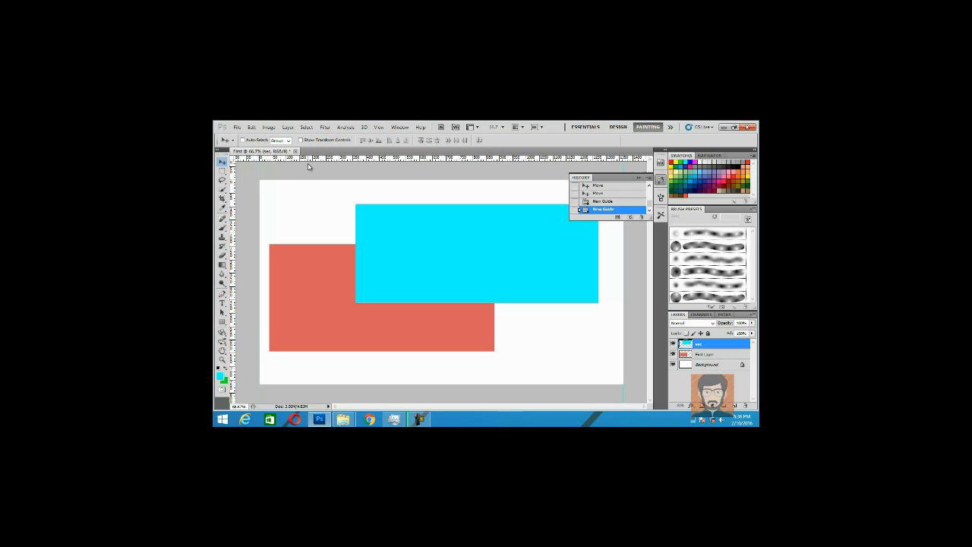
pyautogui.moveTo(318, 180); pyautogui.dragTo(347, 384)
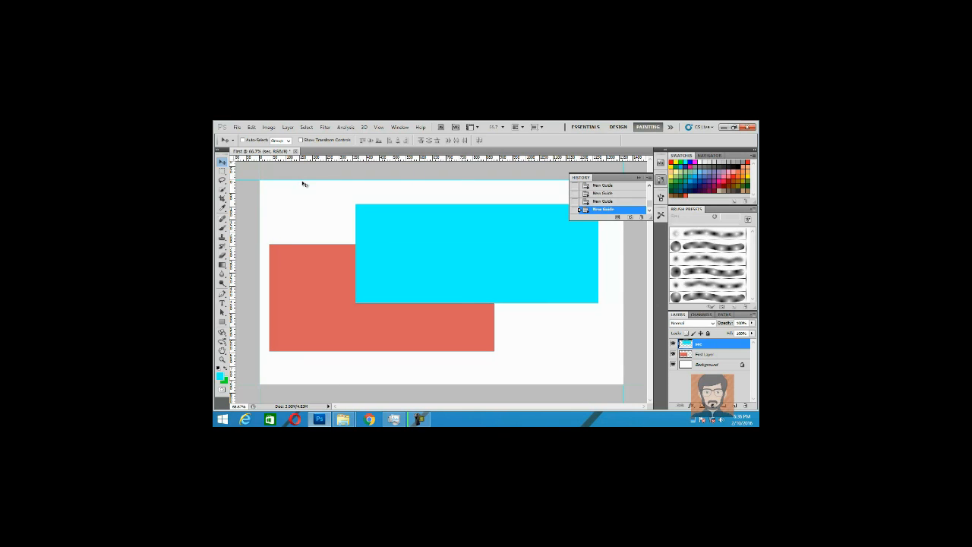
pyautogui.hotkey('ctrl', ';')
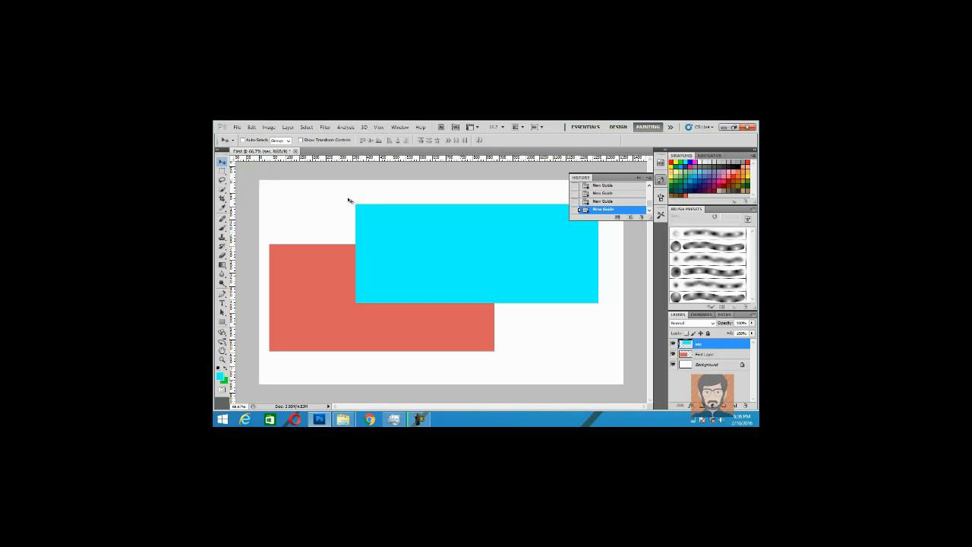
# Step: Delete both the sec layer and First Layer, and add a new blank layer above the Background
pyautogui.click(222, 170)
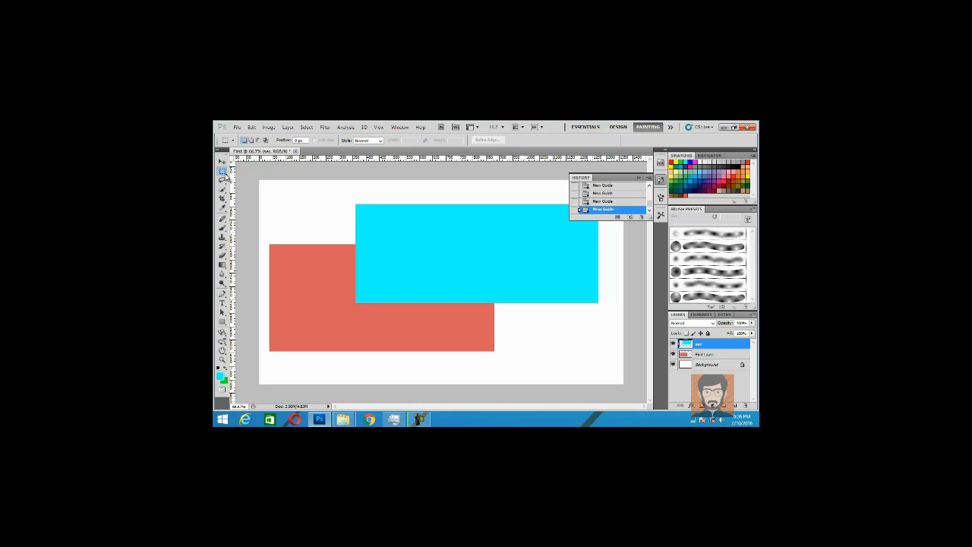
pyautogui.keyDown('ctrl'); pyautogui.click(709, 355); pyautogui.keyUp('ctrl')
pyautogui.press('Delete')
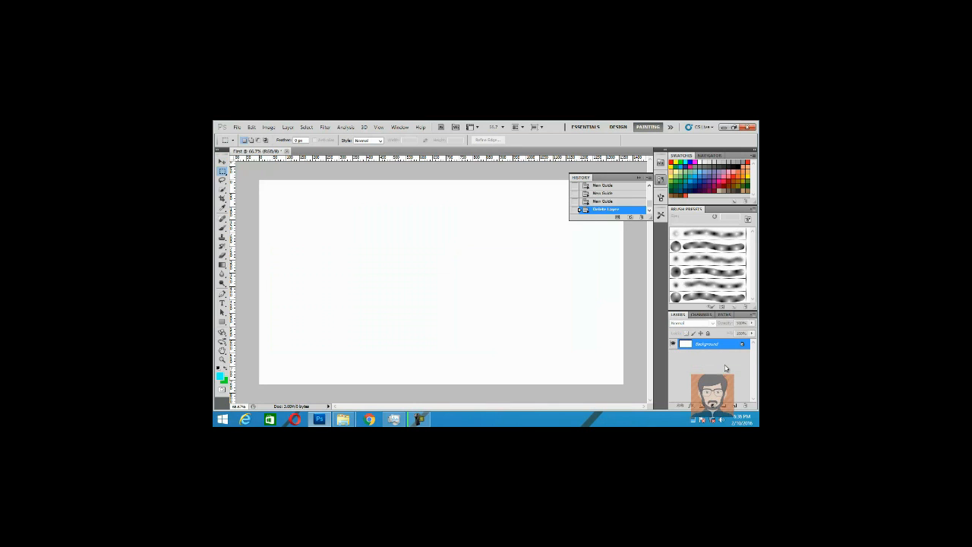
pyautogui.click(734, 403)
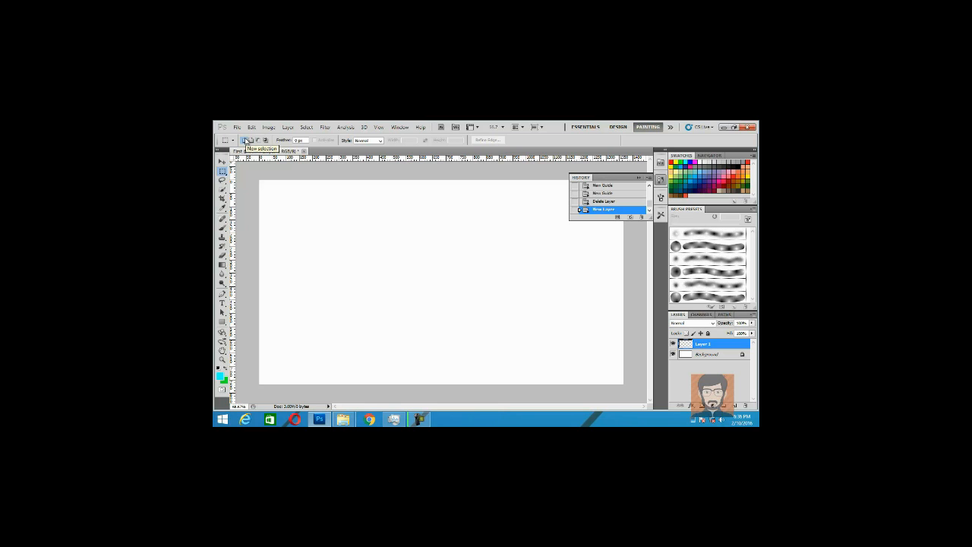
# Step: Draw four rectangular marquees one after another in New selection mode, finishing with a square in the canvas's left half
pyautogui.moveTo(342, 220); pyautogui.dragTo(478, 311)
pyautogui.moveTo(487, 234); pyautogui.dragTo(592, 332)
pyautogui.moveTo(384, 219); pyautogui.dragTo(486, 319)
pyautogui.moveTo(305, 235); pyautogui.dragTo(381, 314)
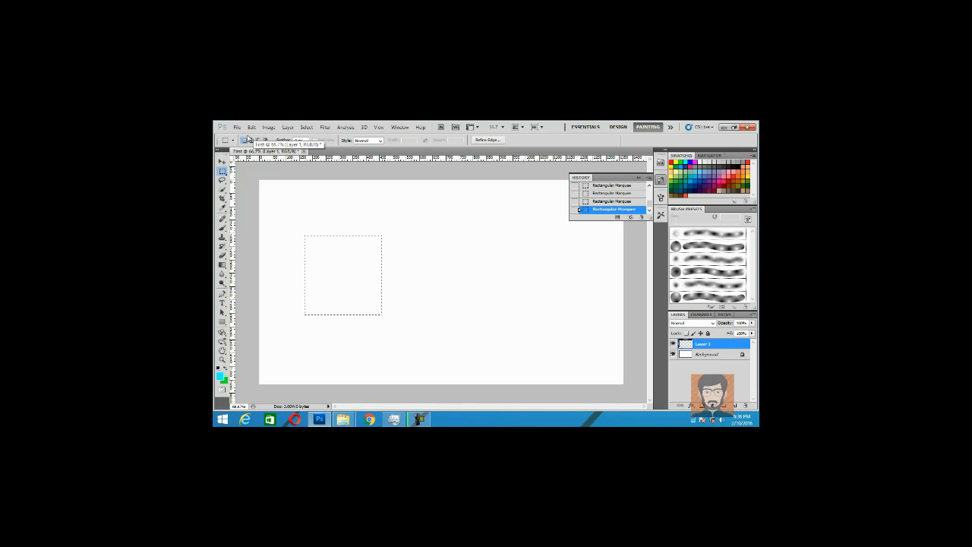
# Step: Add three overlapping rectangles to the square selection in Add to selection mode to form a stepped outline
pyautogui.click(251, 140)
pyautogui.moveTo(347, 193); pyautogui.dragTo(417, 268)
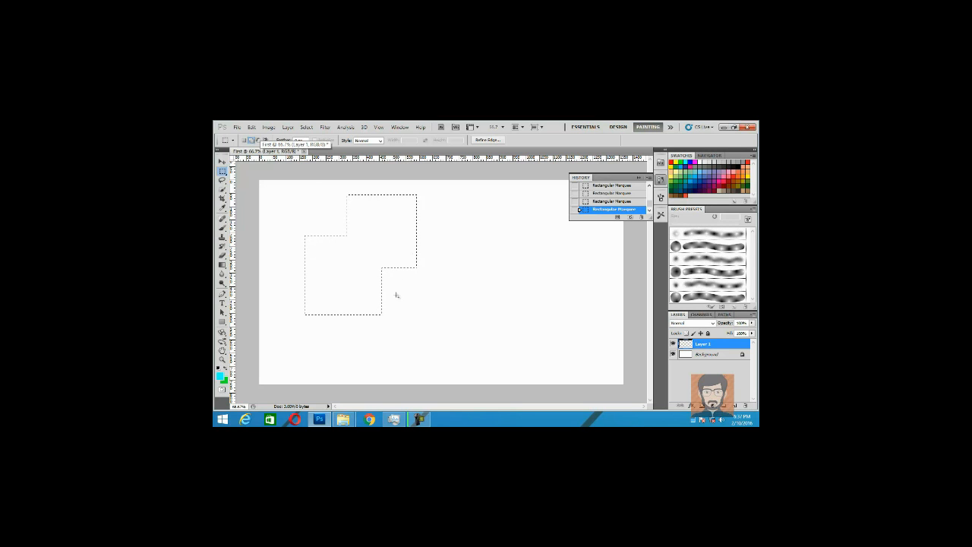
pyautogui.moveTo(456, 354); pyautogui.dragTo(470, 363)
pyautogui.moveTo(520, 266); pyautogui.dragTo(521, 267)
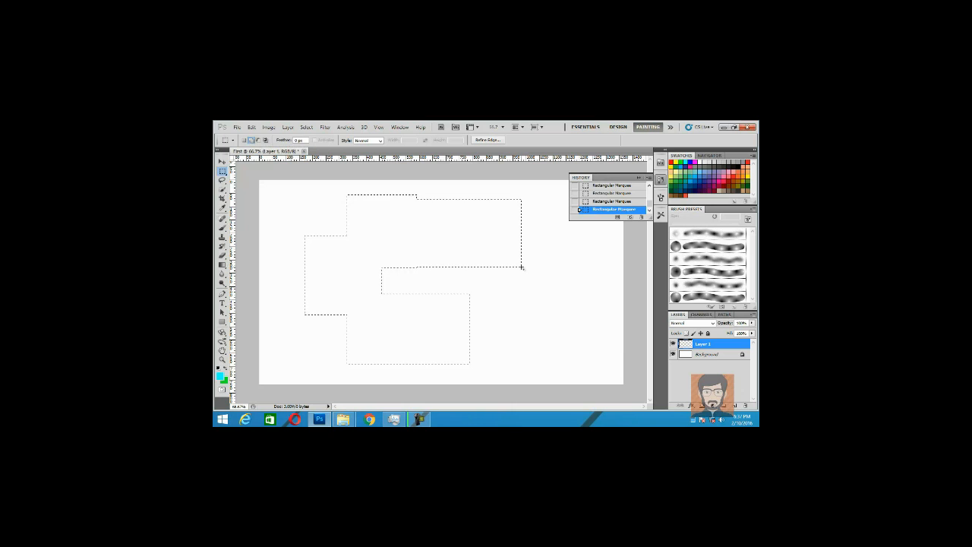
# Step: Fill the combined selection with cyan, extend it on the right, refill it with the green background color, and add another rectangle
pyautogui.hotkey('alt', 'BackSpace')
pyautogui.moveTo(495, 240); pyautogui.dragTo(588, 322)
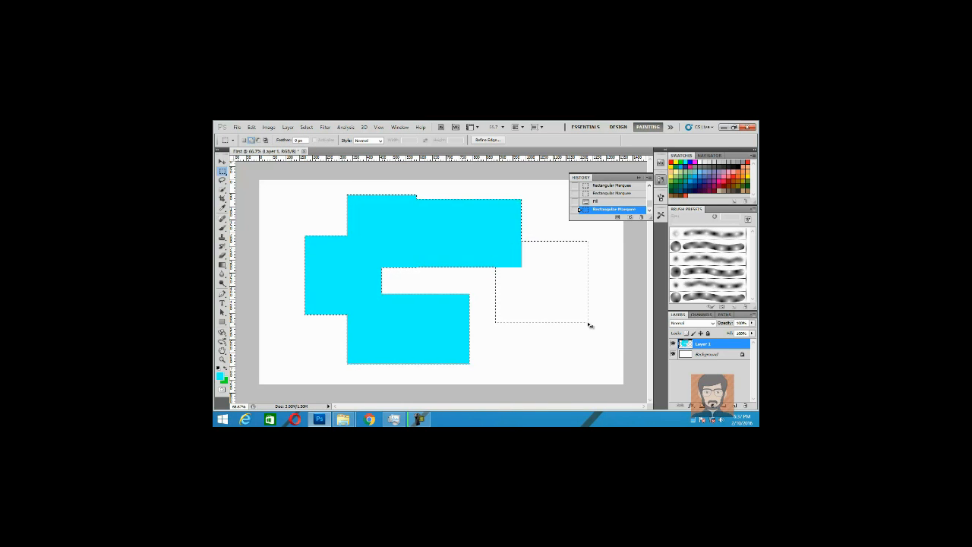
pyautogui.hotkey('ctrl', 'BackSpace')
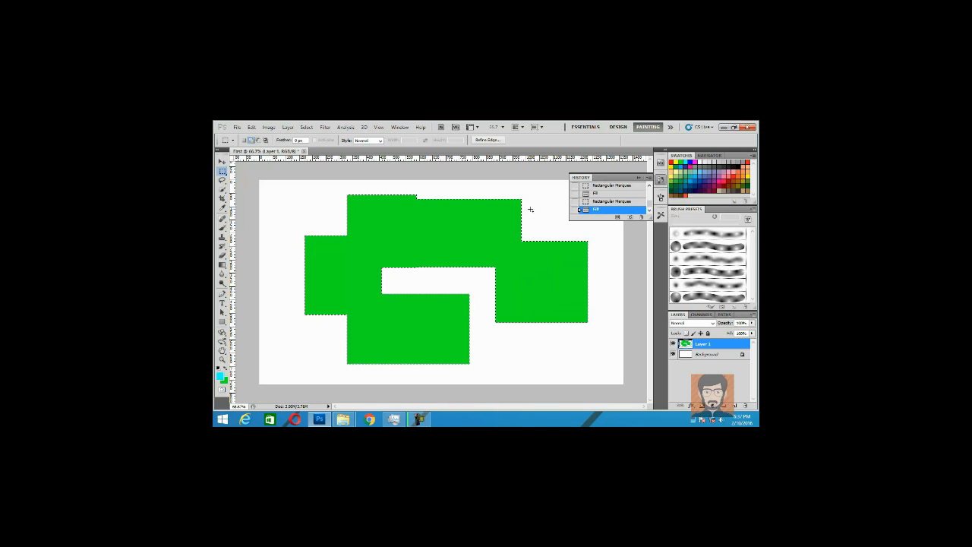
pyautogui.moveTo(586, 274); pyautogui.dragTo(585, 274)
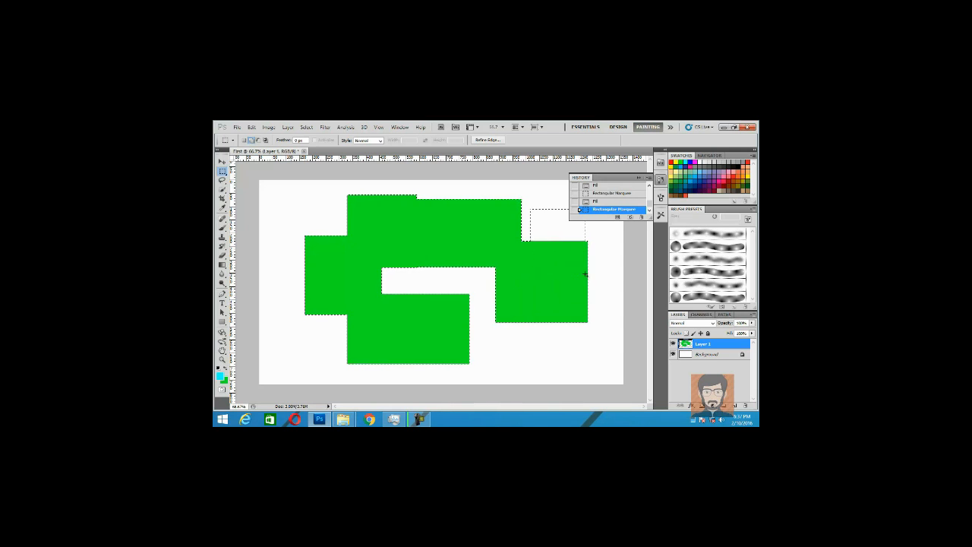
# Step: Step back through the History states to a Rectangular Marquee state from before the color fills
pyautogui.click(594, 195)
pyautogui.click(605, 187)
pyautogui.scroll(2, 608, 189)
pyautogui.click(619, 209)
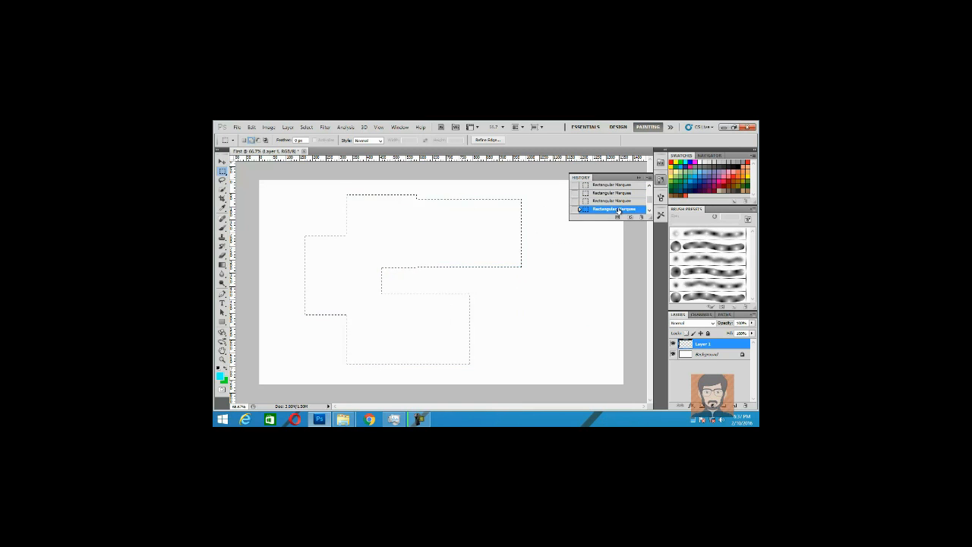
# Step: Subtract rectangles from the stepped selection in Subtract from selection mode until it is fully removed, and dismiss the warning
pyautogui.click(258, 140)
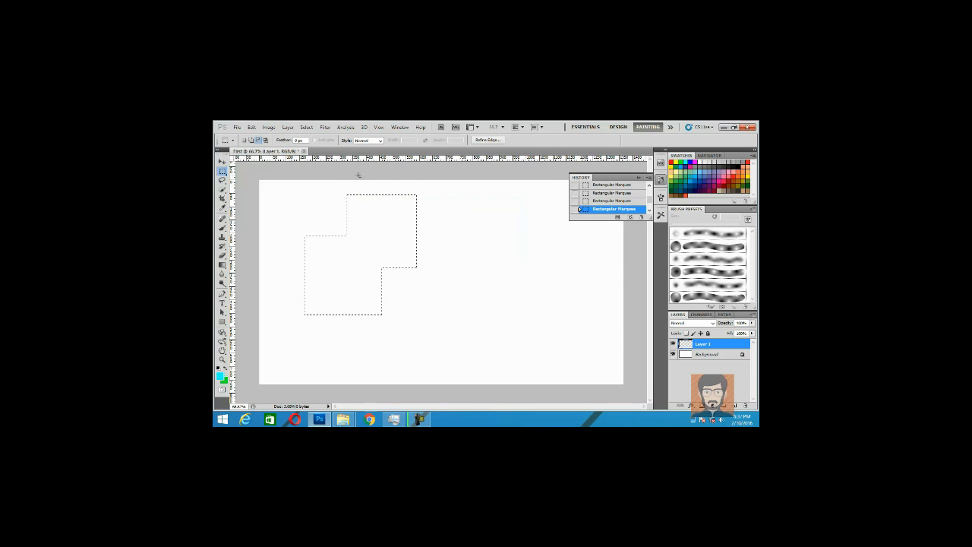
pyautogui.moveTo(353, 181); pyautogui.dragTo(467, 286)
pyautogui.moveTo(306, 255); pyautogui.dragTo(333, 317)
pyautogui.moveTo(328, 208); pyautogui.dragTo(403, 249)
pyautogui.moveTo(326, 185); pyautogui.dragTo(458, 345)
pyautogui.click(472, 238)
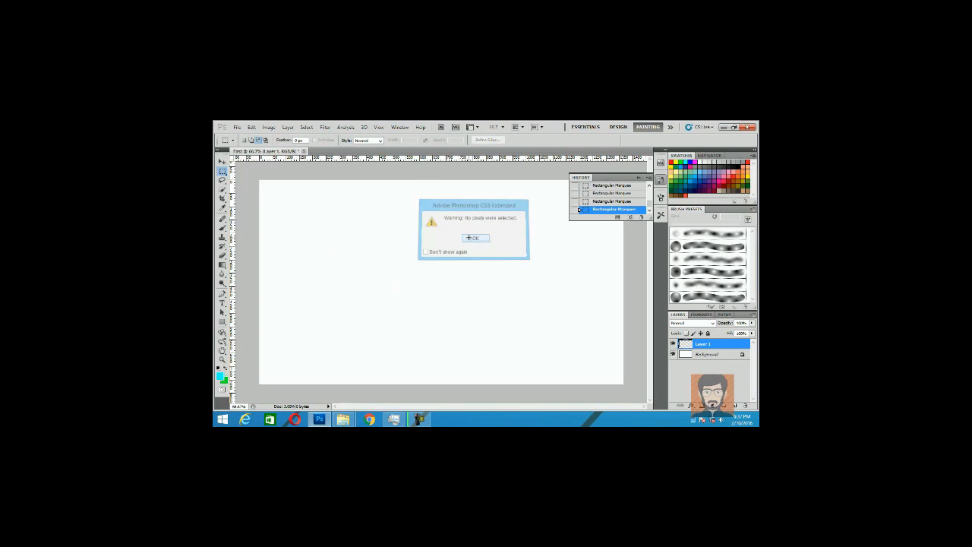
# Step: Build a new irregular selection from five overlapping rectangles in Add to selection mode, running from the upper left to the lower center
pyautogui.click(252, 141)
pyautogui.moveTo(285, 190); pyautogui.dragTo(415, 254)
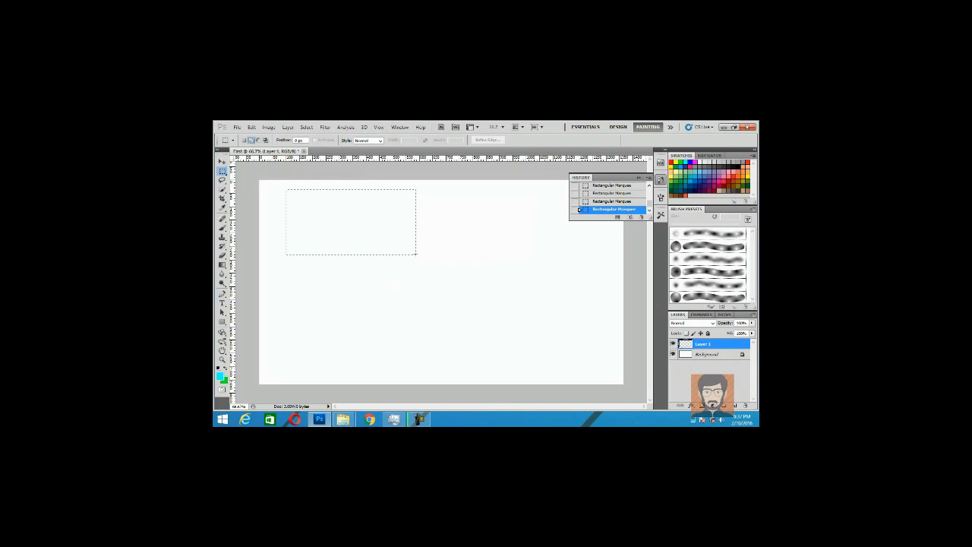
pyautogui.moveTo(390, 224); pyautogui.dragTo(565, 328)
pyautogui.moveTo(404, 312); pyautogui.dragTo(508, 355)
pyautogui.moveTo(370, 314); pyautogui.dragTo(434, 369)
pyautogui.moveTo(331, 326); pyautogui.dragTo(369, 360)
# Step: Subtract three rectangles from the selection's right side, and intersect the remainder with a rectangle over its upper-left end
pyautogui.moveTo(511, 225); pyautogui.dragTo(565, 274)
pyautogui.moveTo(585, 307); pyautogui.dragTo(522, 336)
pyautogui.moveTo(543, 257); pyautogui.dragTo(570, 289)
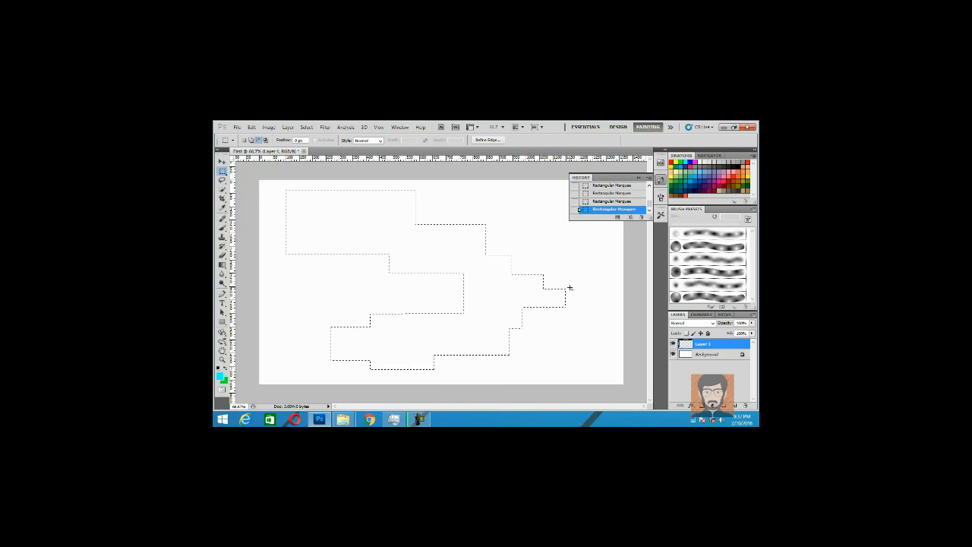
pyautogui.click(265, 140)
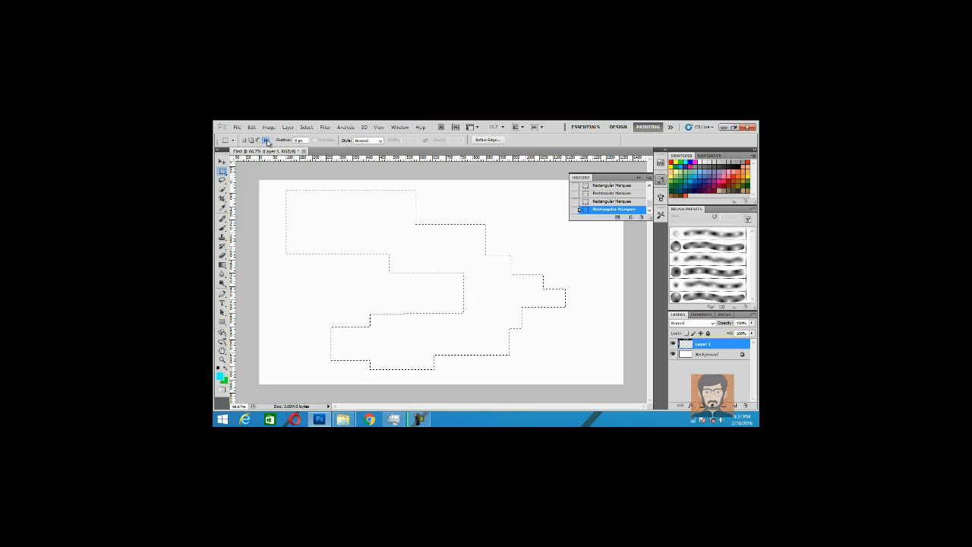
pyautogui.moveTo(267, 186); pyautogui.dragTo(349, 307)
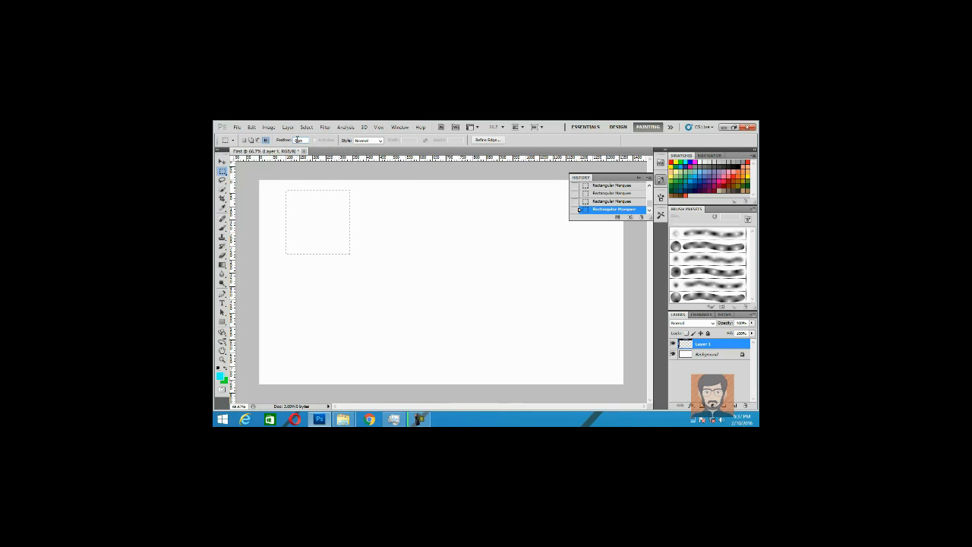
# Step: Increase the marquee's feather radius, clear the old selection, and draw a feathered rectangular selection in the upper-left part of the canvas
pyautogui.moveTo(298, 140); pyautogui.dragTo(291, 142)
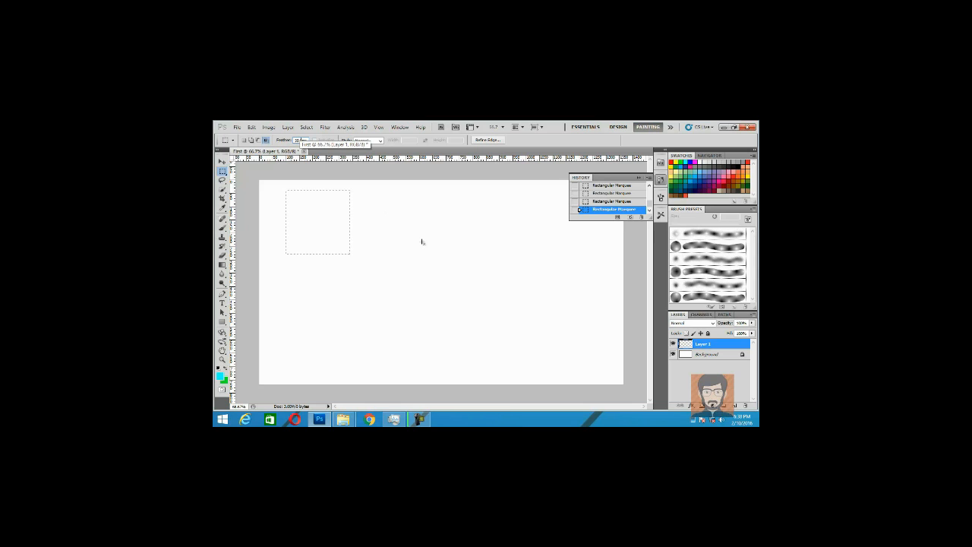
pyautogui.moveTo(331, 200); pyautogui.dragTo(352, 225)
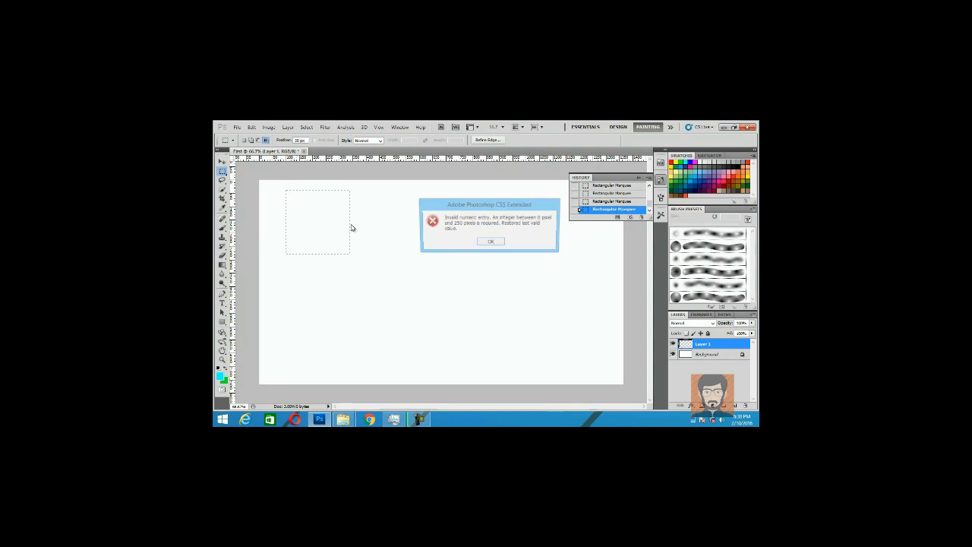
pyautogui.click(495, 241)
pyautogui.moveTo(297, 202); pyautogui.dragTo(451, 279)
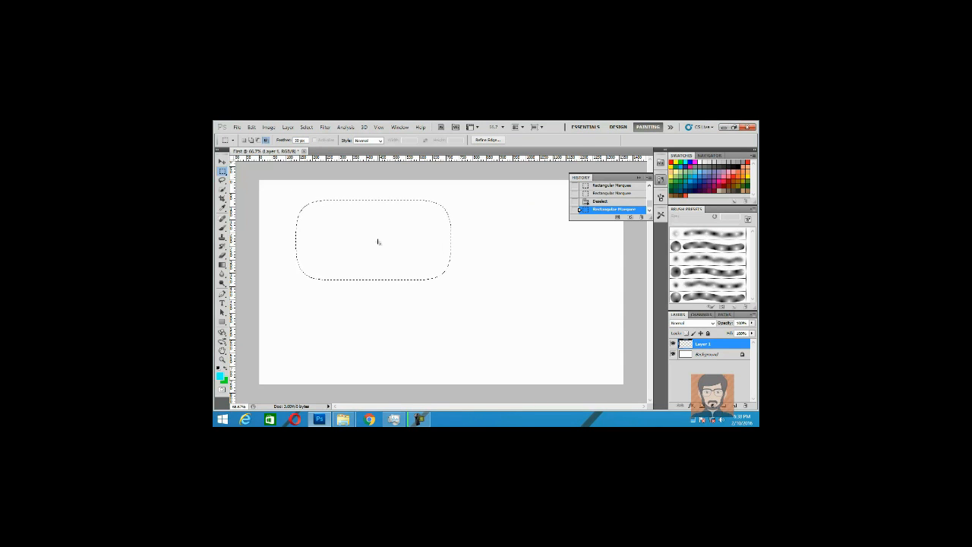
# Step: Fill the feathered selection with the cyan foreground color, deselect, and move the soft-edged shape to the middle of the canvas
pyautogui.press('alt')
pyautogui.hotkey('alt', 'BackSpace')
pyautogui.hotkey('ctrl', 'd')
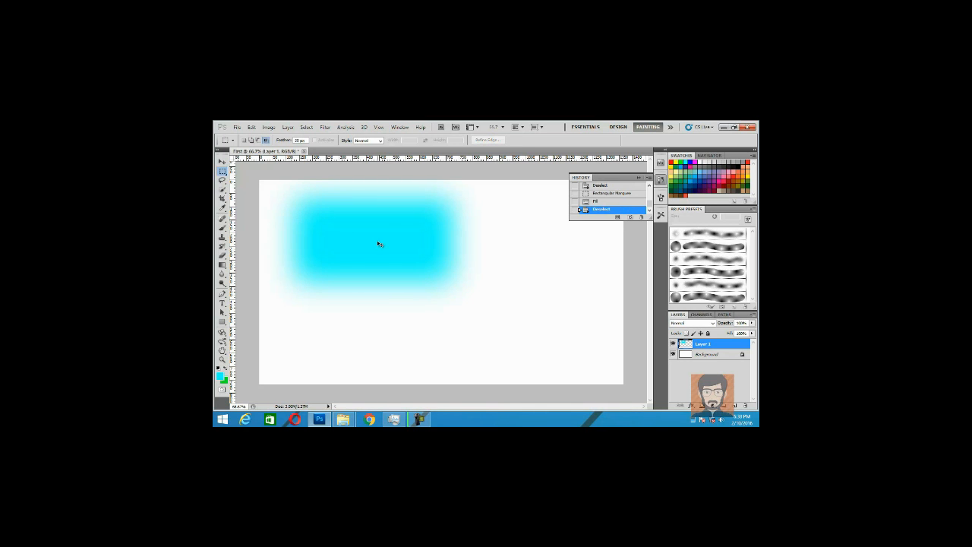
pyautogui.press('v')
pyautogui.moveTo(401, 233); pyautogui.dragTo(461, 289)
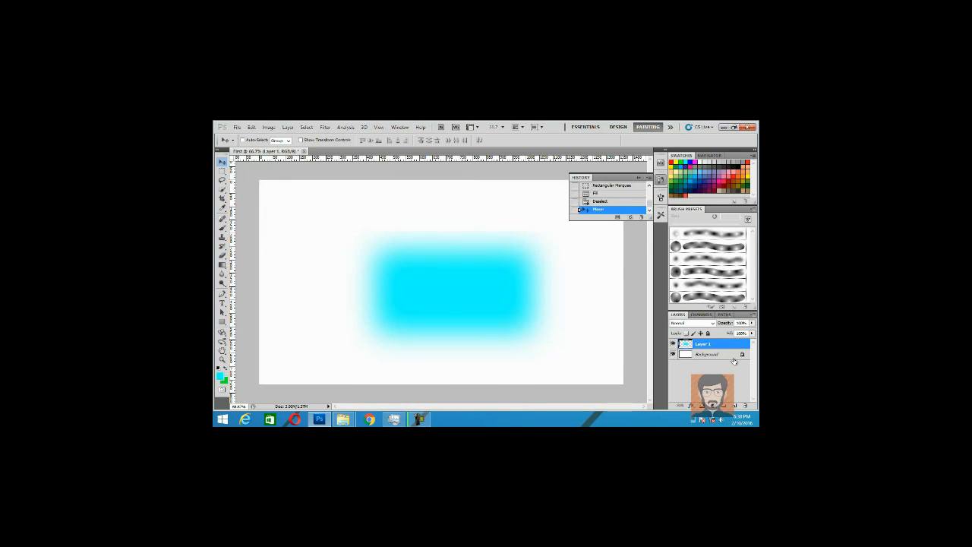
# Step: Replace the current layer with a new one and fill an elliptical marquee selection left of the canvas center with cyan
pyautogui.press('Delete')
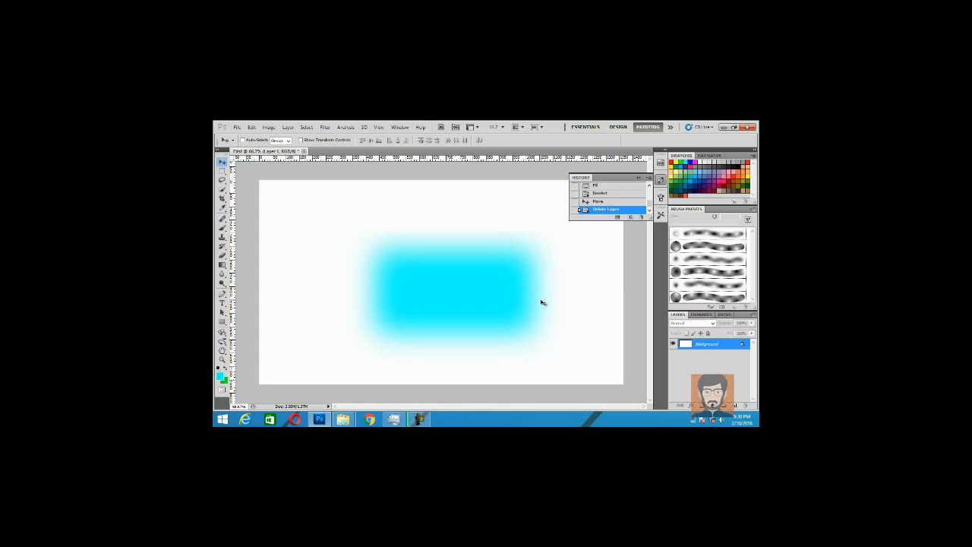
pyautogui.click(734, 406)
pyautogui.moveTo(222, 171); pyautogui.dragTo(254, 180)
pyautogui.moveTo(344, 229); pyautogui.dragTo(476, 319)
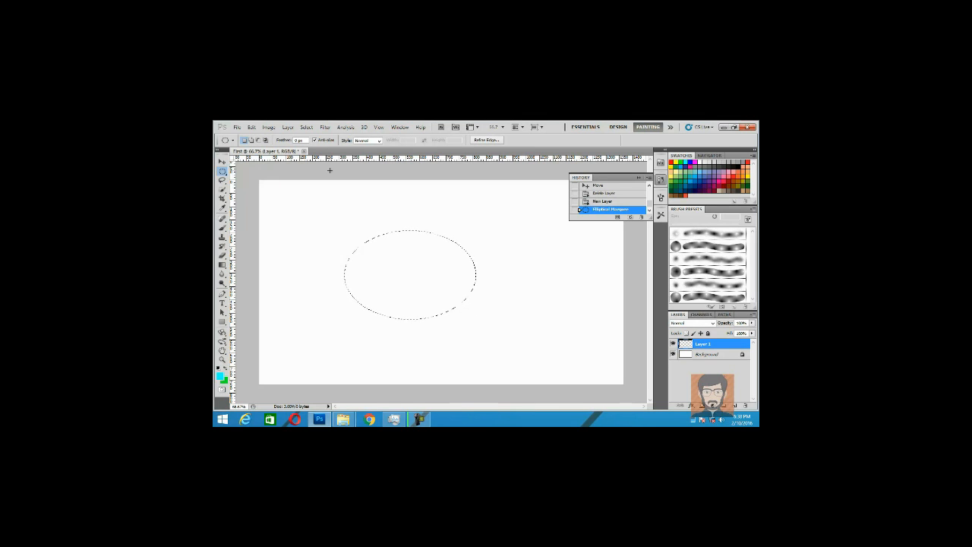
pyautogui.hotkey('alt', 'BackSpace')
# Step: Add several overlapping ellipses on the canvas's right side in Add to selection mode, fill the whole selection with cyan, and deselect
pyautogui.click(251, 140)
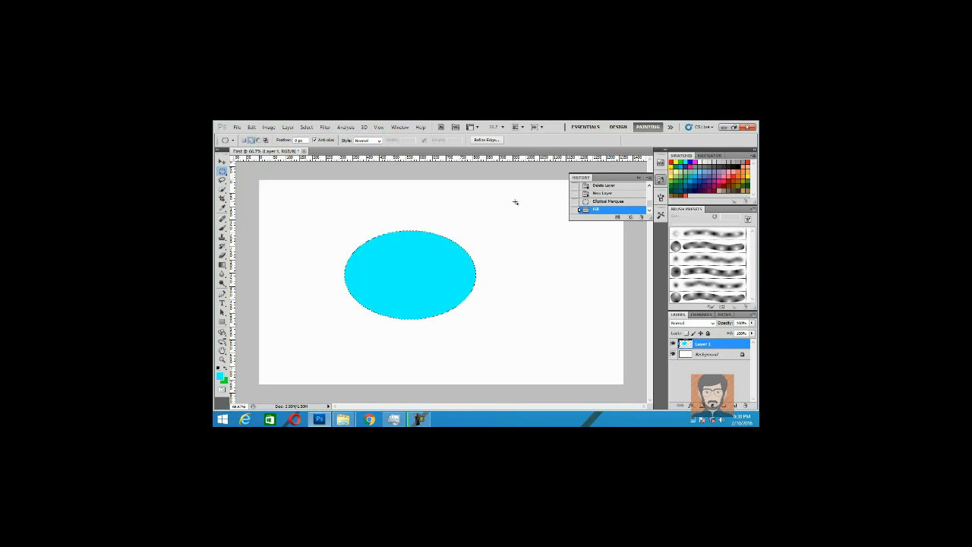
pyautogui.moveTo(575, 284); pyautogui.dragTo(568, 297)
pyautogui.moveTo(517, 223); pyautogui.dragTo(648, 373)
pyautogui.moveTo(559, 250); pyautogui.dragTo(573, 314)
pyautogui.hotkey('alt', 'BackSpace')
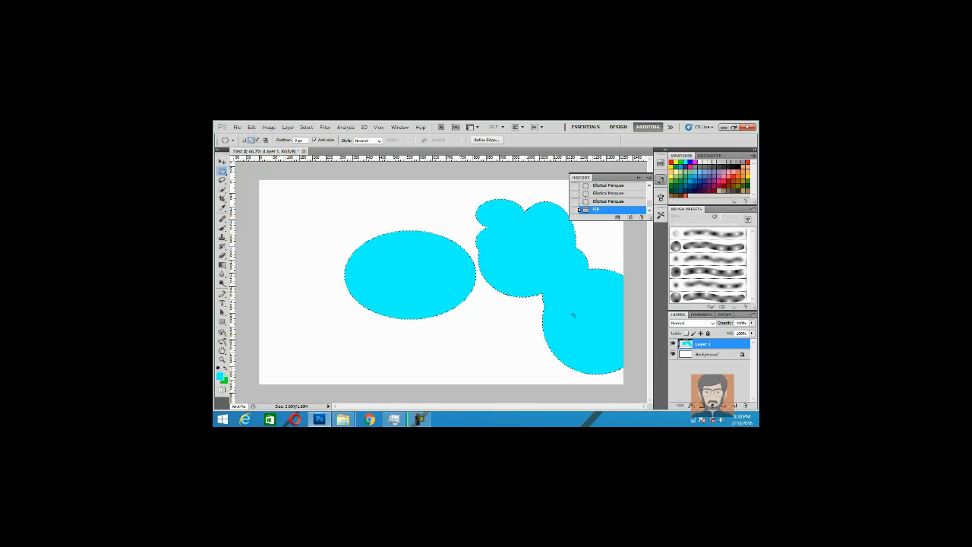
pyautogui.hotkey('ctrl', 'd')
# Step: On a new layer, subtract an offset ellipse from an elliptical selection to form a crescent, fill it with yellow, and deselect
pyautogui.click(735, 408)
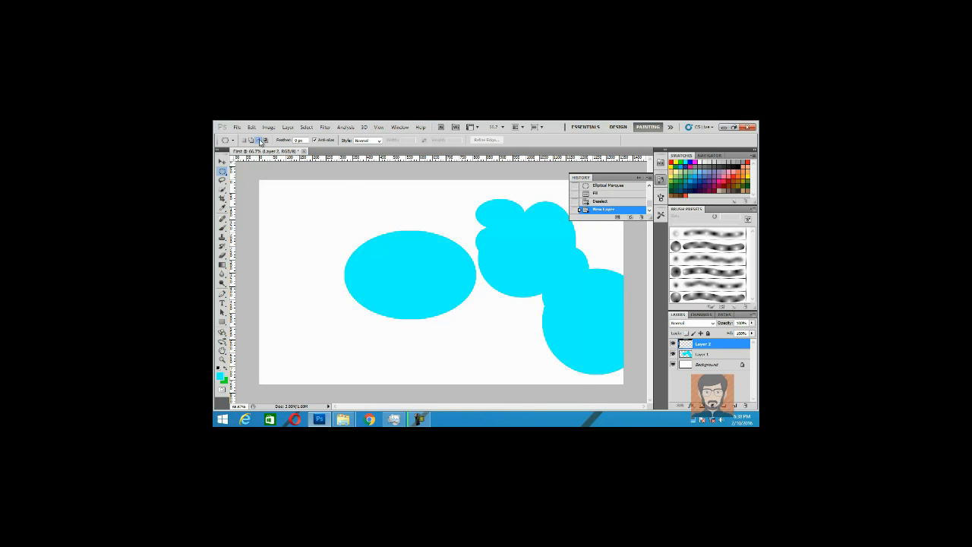
pyautogui.moveTo(386, 329); pyautogui.dragTo(279, 196)
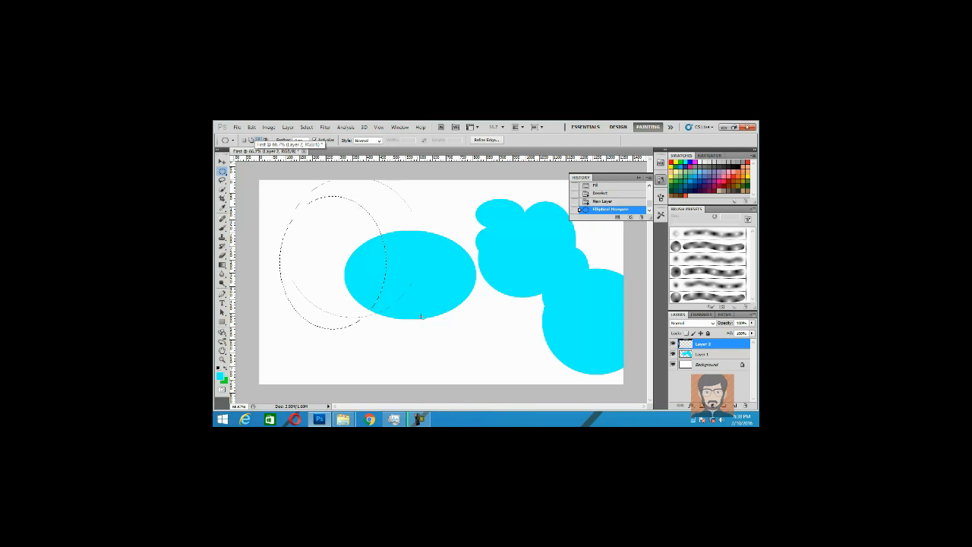
pyautogui.moveTo(423, 318); pyautogui.dragTo(423, 319)
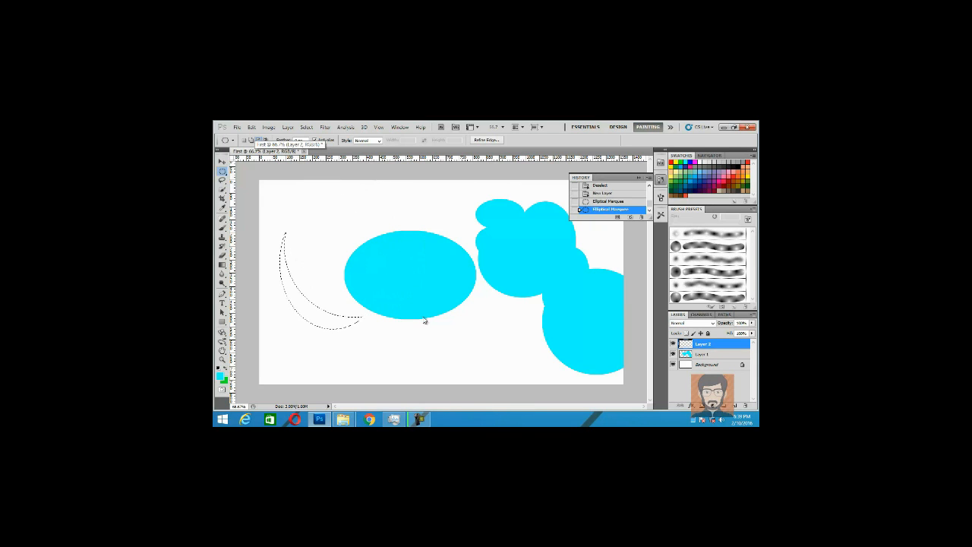
pyautogui.click(752, 176)
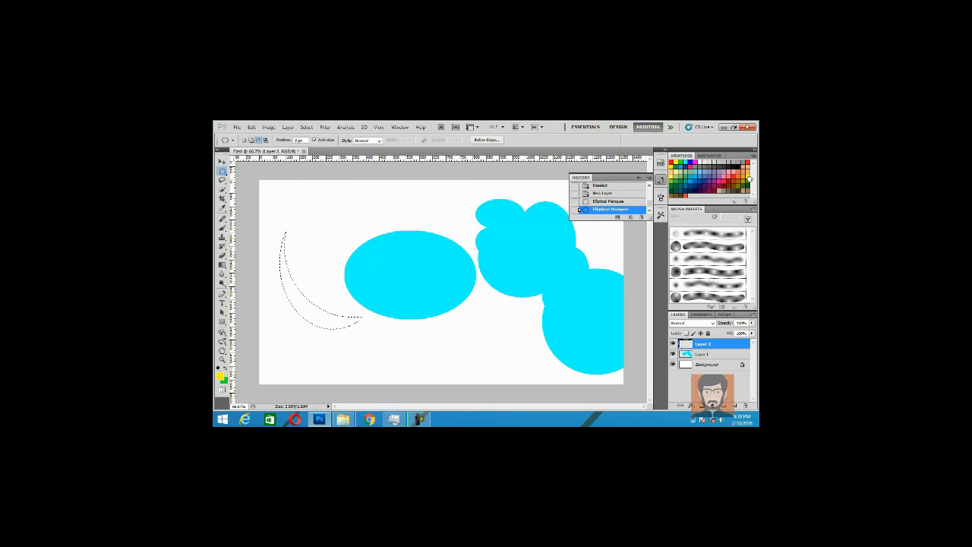
pyautogui.hotkey('alt', 'BackSpace')
pyautogui.hotkey('ctrl', 'd')
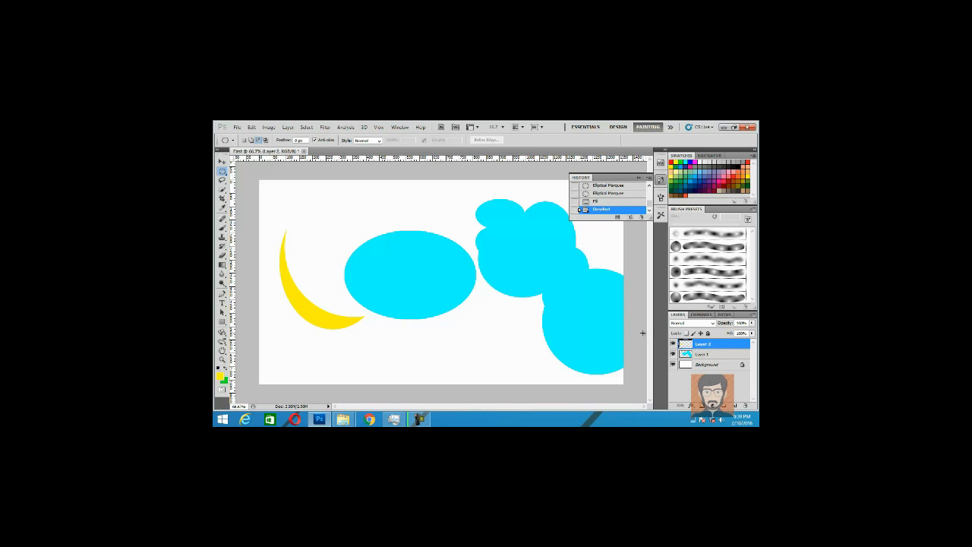
# Step: In Intersect with selection mode, draw a large central ellipse, intersect it with a second one, fill the overlap with yellow, and deselect
pyautogui.click(265, 140)
pyautogui.moveTo(533, 356); pyautogui.dragTo(352, 198)
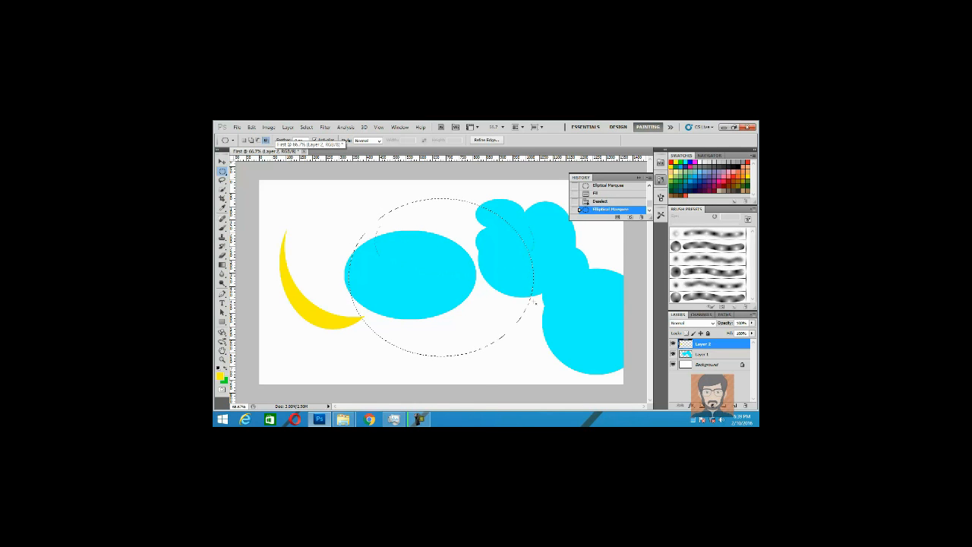
pyautogui.moveTo(548, 339); pyautogui.dragTo(560, 341)
pyautogui.hotkey('alt', 'BackSpace')
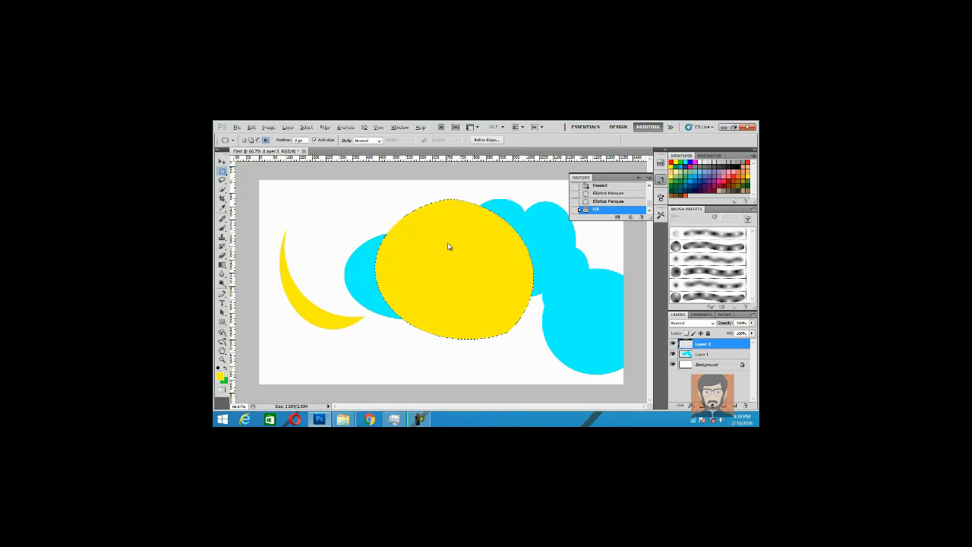
pyautogui.hotkey('ctrl', 'd')
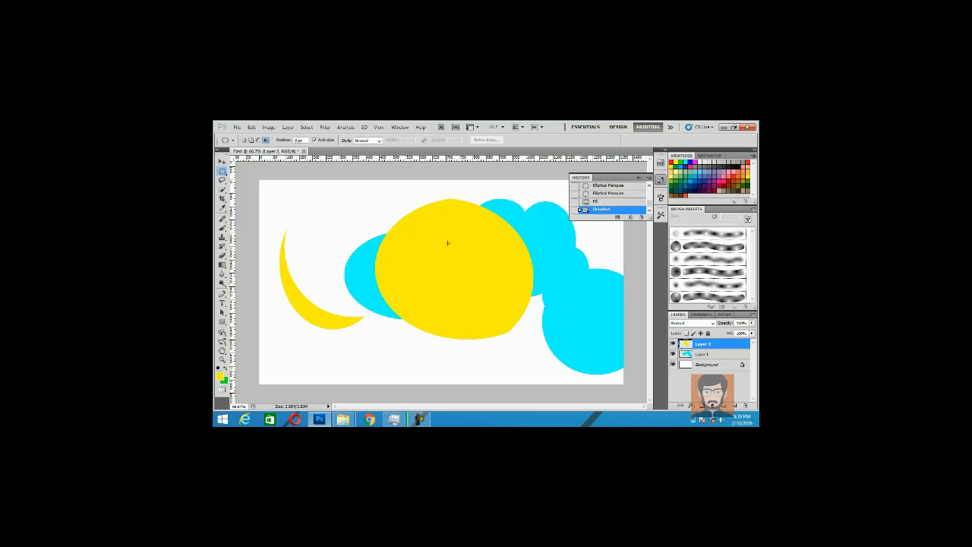
# Step: Step back in the history to the first large ellipse selection and fill it with yellow
pyautogui.click(599, 201)
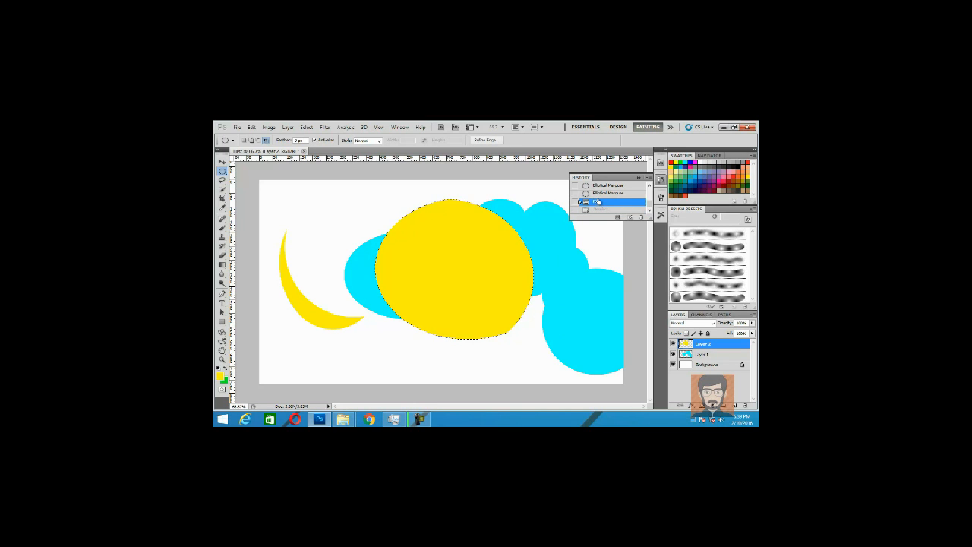
pyautogui.click(599, 194)
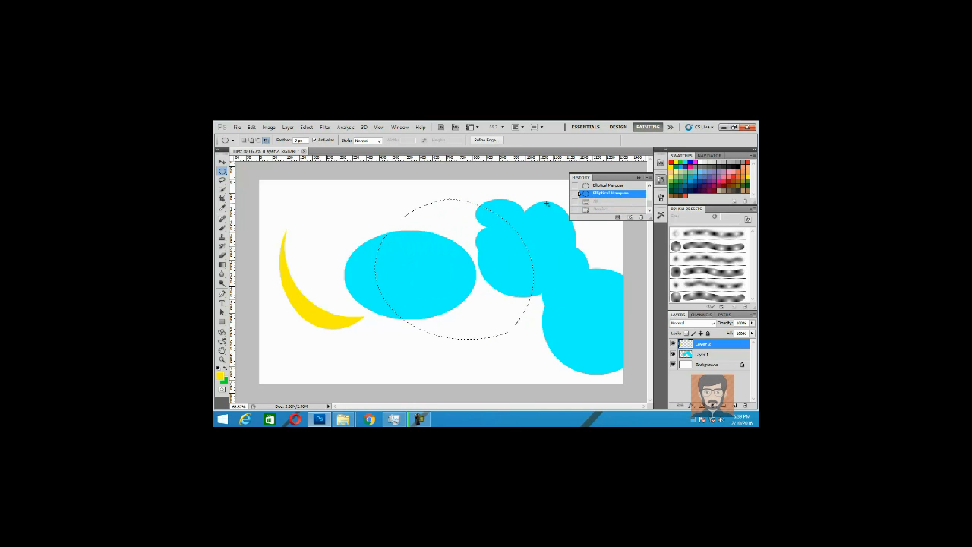
pyautogui.click(603, 186)
pyautogui.hotkey('alt', 'BackSpace')
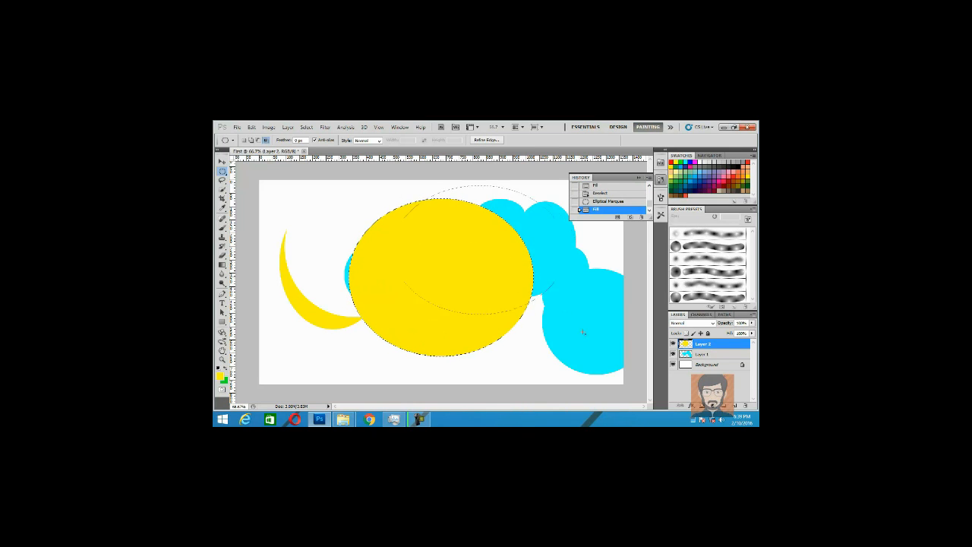
# Step: Intersect the yellow ellipse's selection with another ellipse on its right, fill the overlap with the green background color, and deselect
pyautogui.moveTo(601, 350); pyautogui.dragTo(600, 350)
pyautogui.hotkey('ctrl', 'BackSpace')
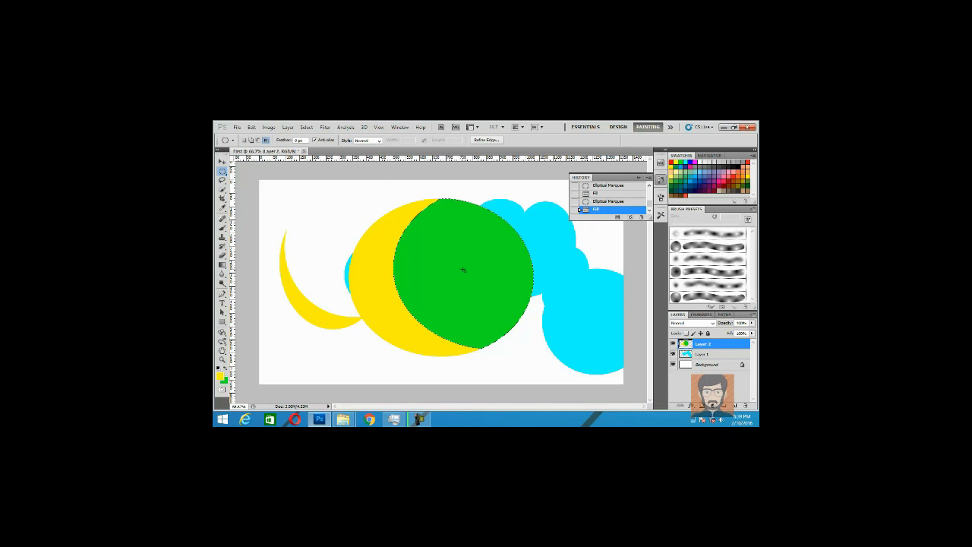
pyautogui.hotkey('ctrl', 'd')
# Step: Delete Layer 1 and Layer 2 together, leaving only the Background layer
pyautogui.click(709, 355)
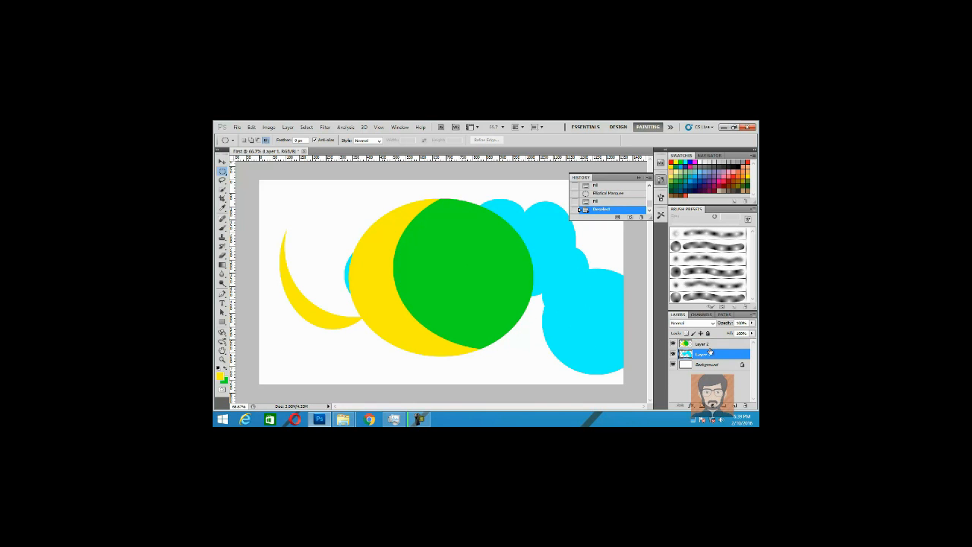
pyautogui.keyDown('shift'); pyautogui.click(709, 345); pyautogui.keyUp('shift')
pyautogui.press('Delete')
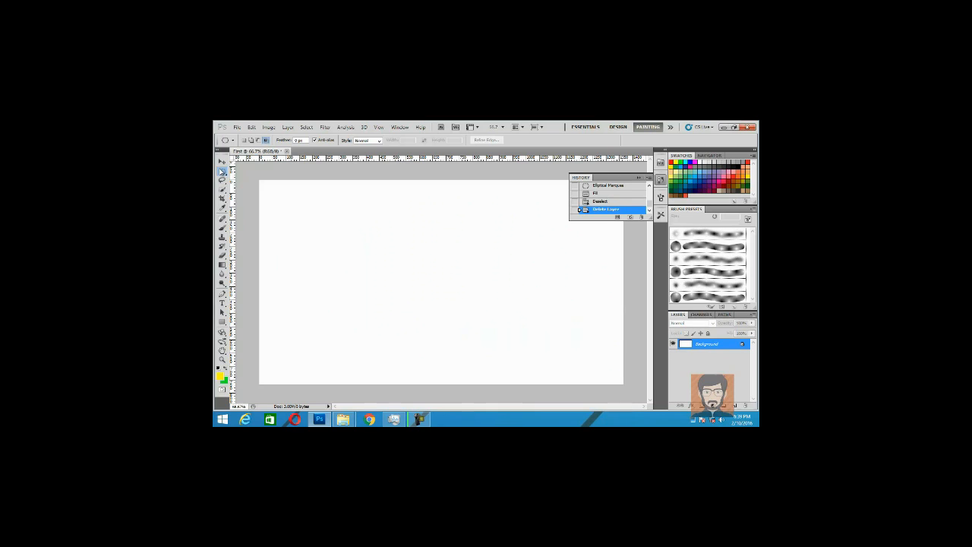
# Step: Reset the foreground and background colors to their defaults, and show and remove the guides along the canvas edges with the History panel collapsed
pyautogui.press('d')
pyautogui.hotkey('ctrl', ';')
pyautogui.press('v')
pyautogui.moveTo(327, 151); pyautogui.dragTo(325, 151)
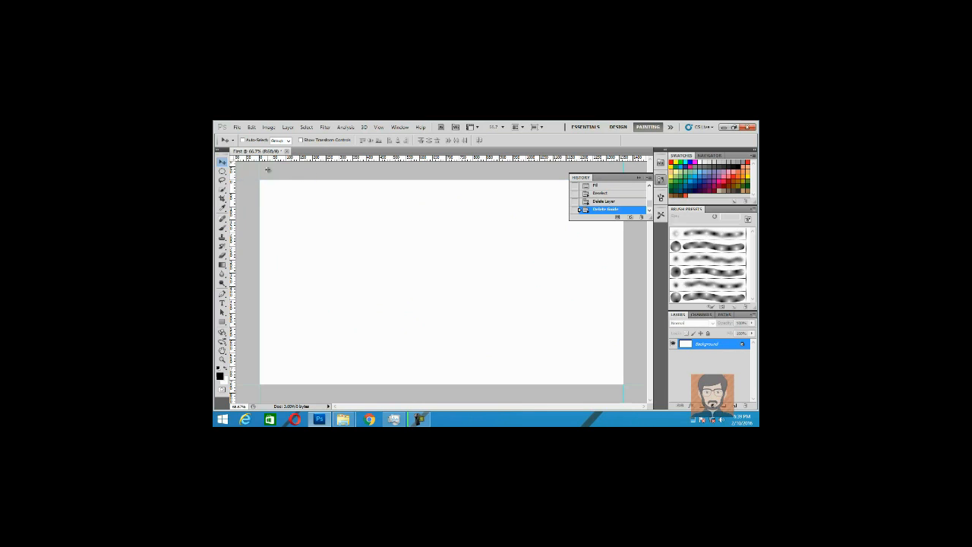
pyautogui.moveTo(240, 176); pyautogui.dragTo(233, 177)
pyautogui.moveTo(263, 385); pyautogui.dragTo(231, 373)
pyautogui.click(662, 180)
pyautogui.moveTo(623, 167); pyautogui.dragTo(625, 160)
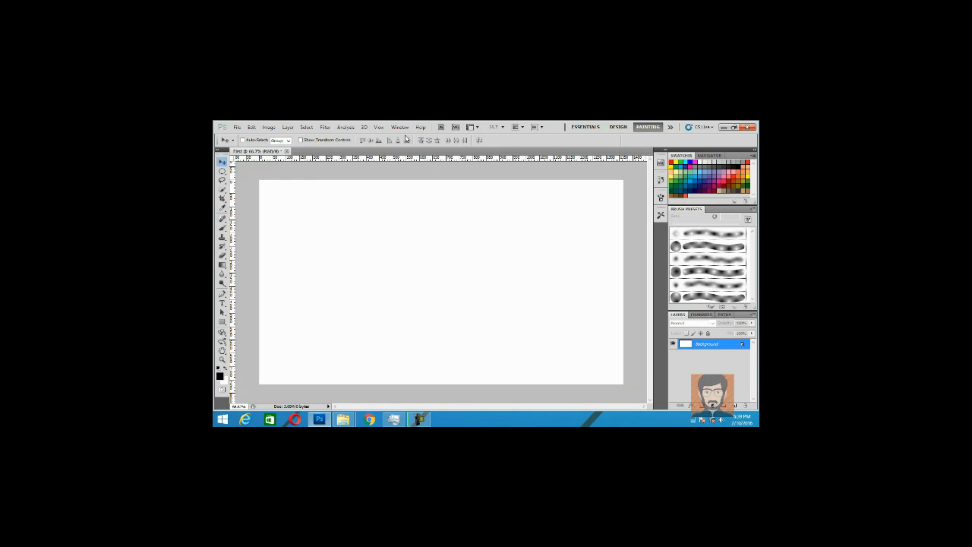
# Step: Select a single pixel row near the canvas's upper edge and apply a centered 10 px dark green stroke to it
pyautogui.moveTo(222, 171); pyautogui.dragTo(240, 188)
pyautogui.click(347, 204)
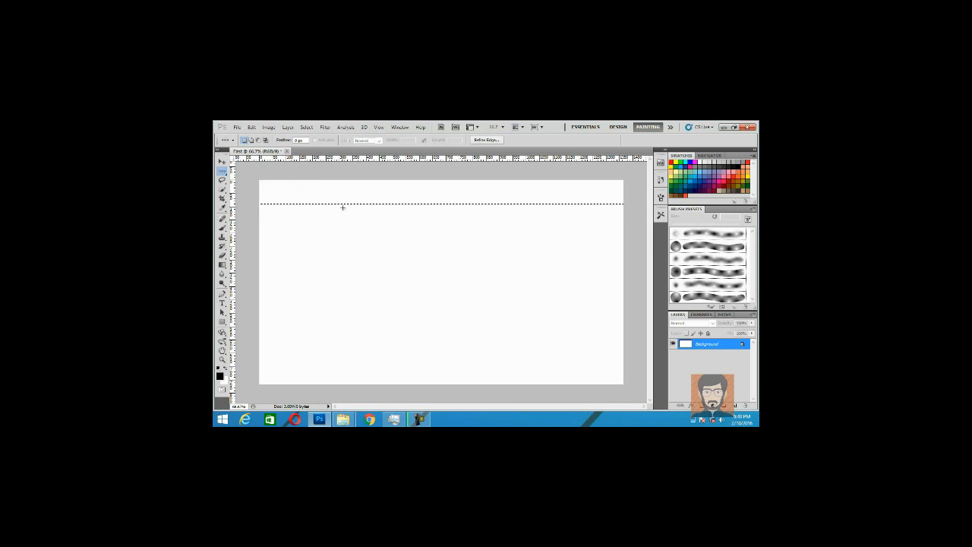
pyautogui.click(251, 127)
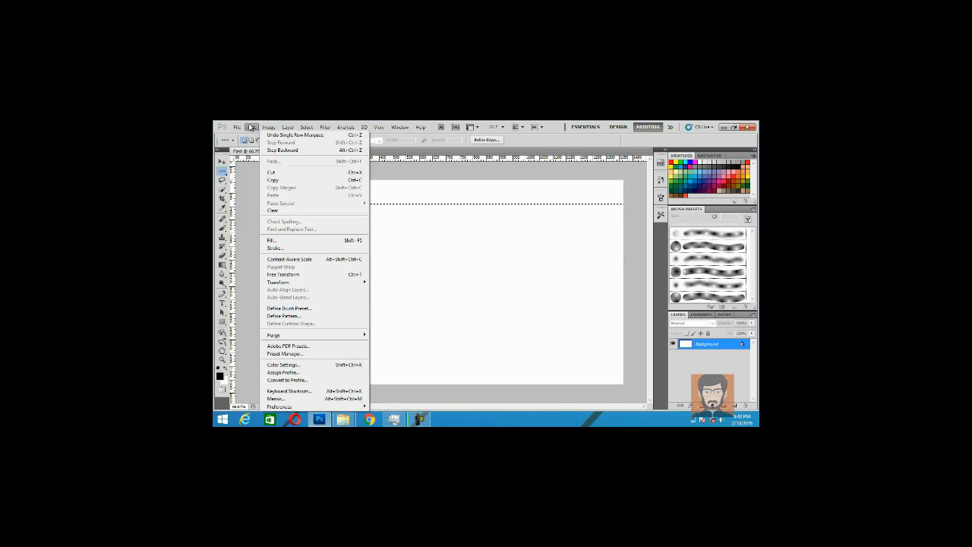
pyautogui.click(330, 248)
pyautogui.click(458, 217)
pyautogui.click(506, 293)
pyautogui.click(467, 213)
pyautogui.moveTo(475, 195)
pyautogui.mouseDown()
pyautogui.moveTo(385, 210)
pyautogui.moveTo(385, 246)
pyautogui.mouseUp()
pyautogui.click(565, 186)
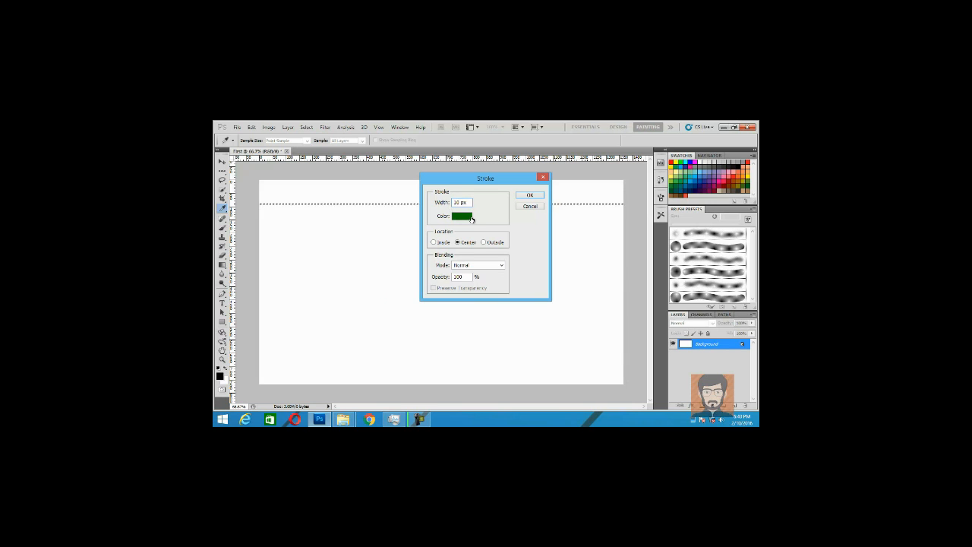
pyautogui.click(526, 195)
pyautogui.press('m')
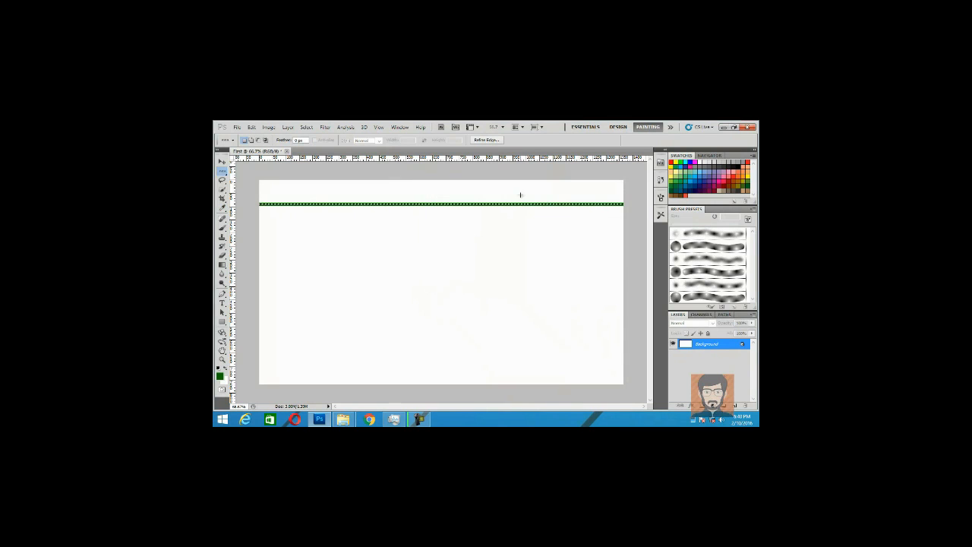
# Step: Stroke the selected pixel row again over the green line, using a light yellow color centered on the selection
pyautogui.click(251, 127)
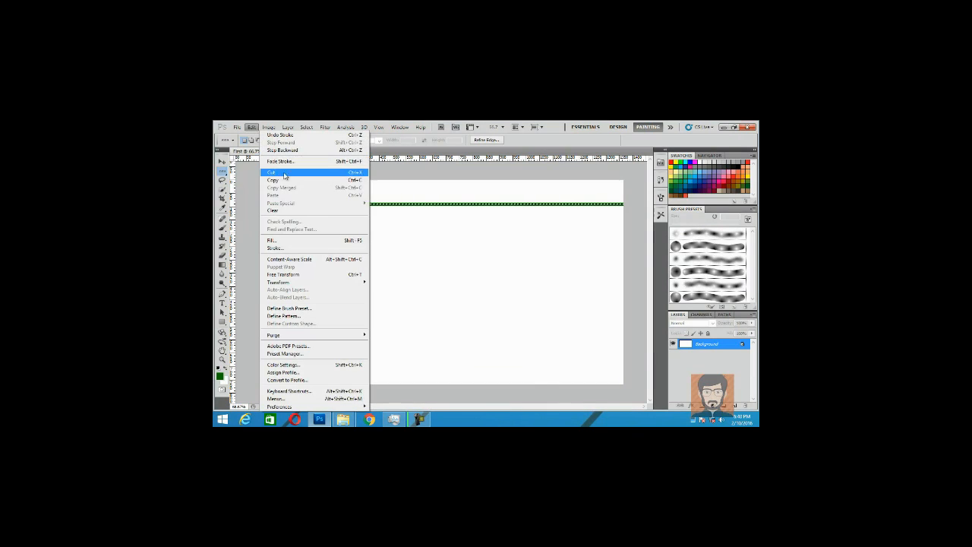
pyautogui.click(275, 248)
pyautogui.click(458, 215)
pyautogui.click(475, 219)
pyautogui.click(477, 196)
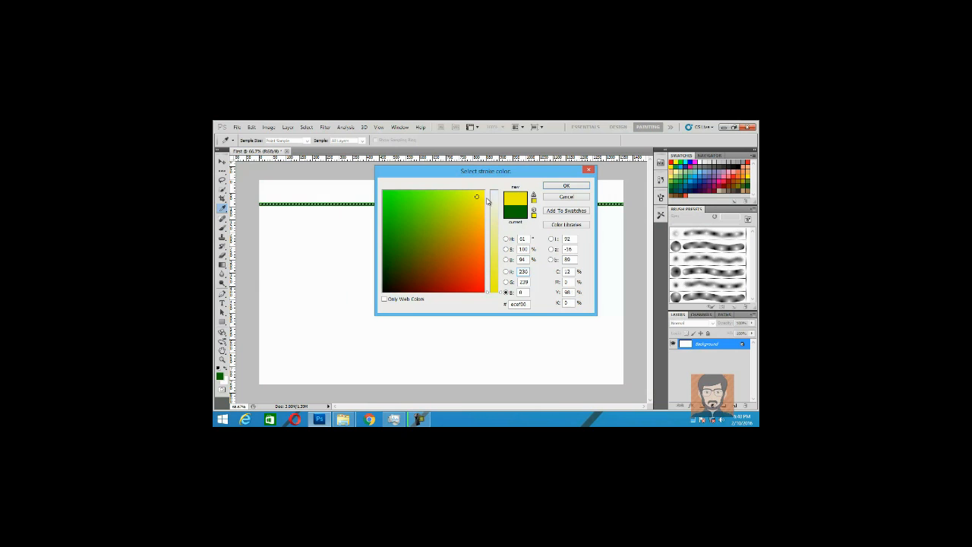
pyautogui.click(494, 250)
pyautogui.click(566, 186)
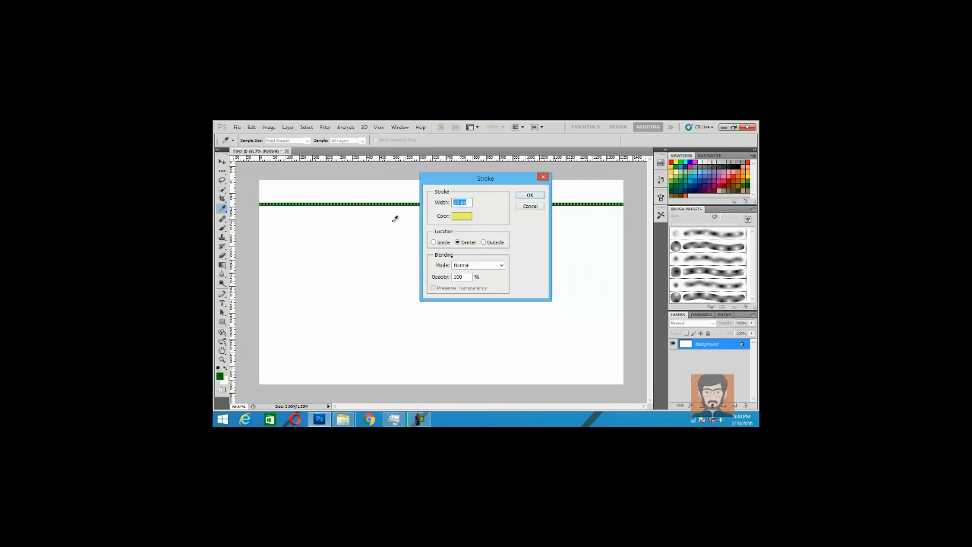
pyautogui.click(528, 197)
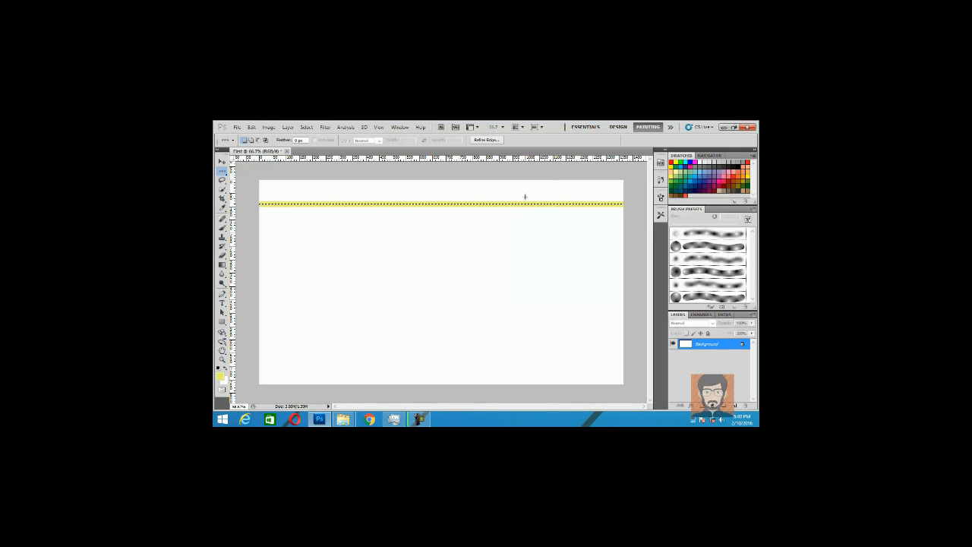
# Step: Move the single-row selection below the yellow line, apply a centered 50 px pink stroke to it, and deselect
pyautogui.click(252, 127)
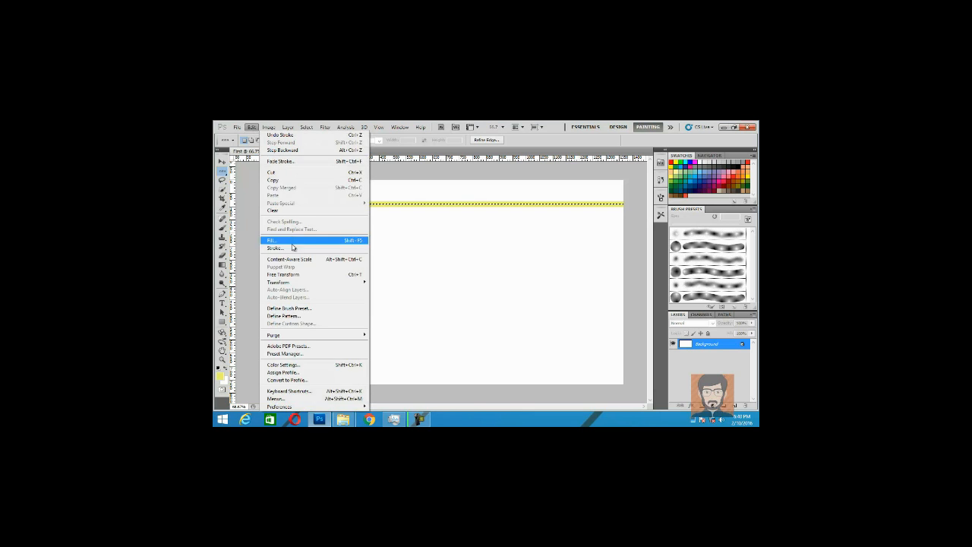
pyautogui.click(509, 230)
pyautogui.click(498, 257)
pyautogui.click(252, 128)
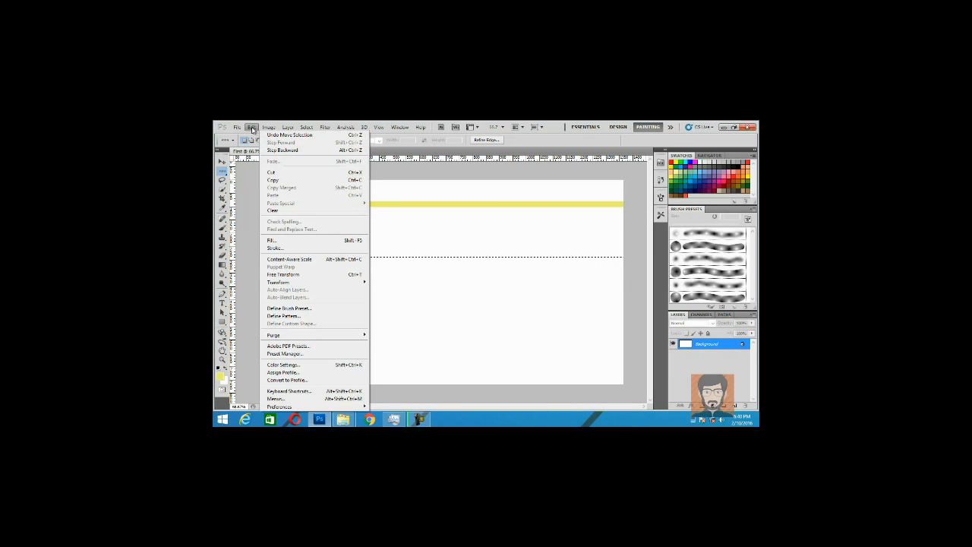
pyautogui.click(274, 247)
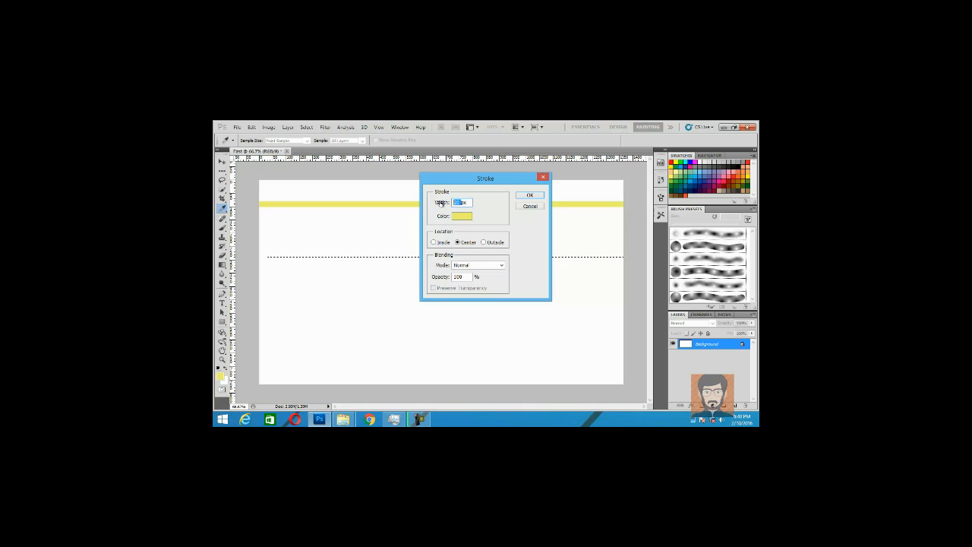
pyautogui.click(463, 217)
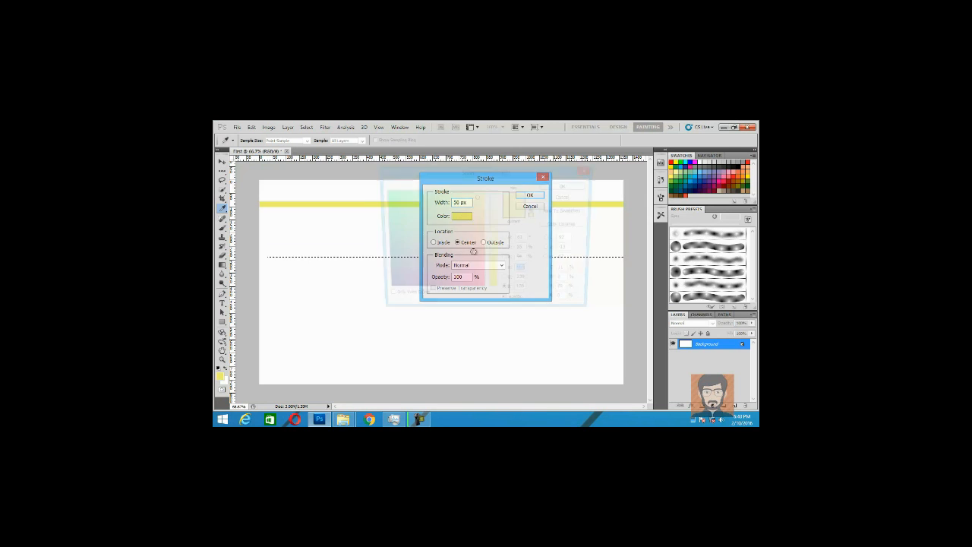
pyautogui.click(480, 288)
pyautogui.click(568, 186)
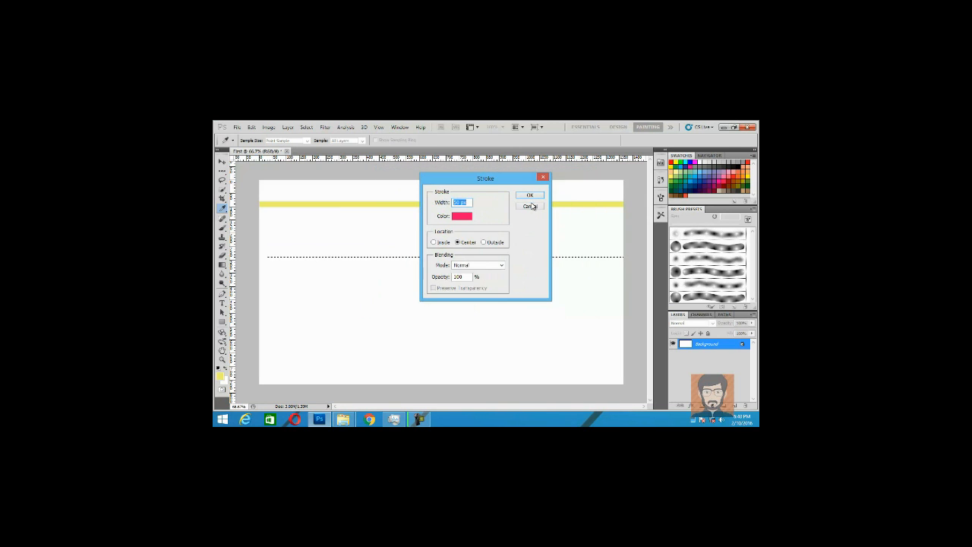
pyautogui.click(529, 198)
pyautogui.hotkey('ctrl', 'd')
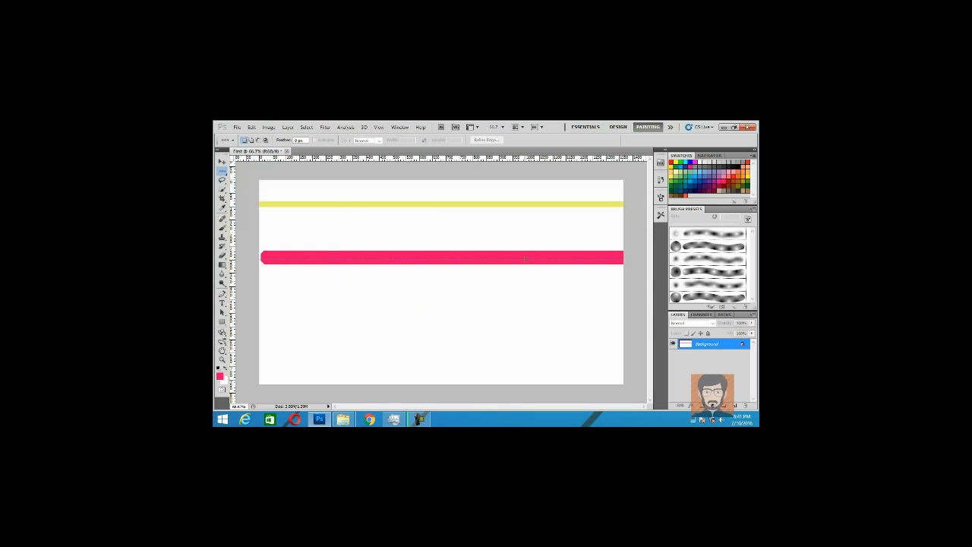
# Step: Stroke a new single pixel row within the pink band with a centered 5 px brownish-red line, and deselect
pyautogui.click(251, 127)
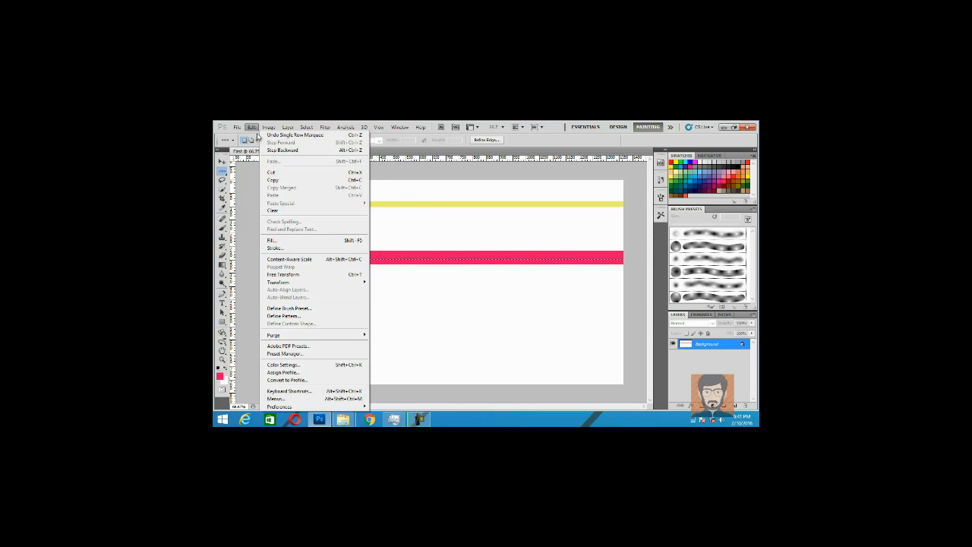
pyautogui.click(310, 248)
pyautogui.click(462, 216)
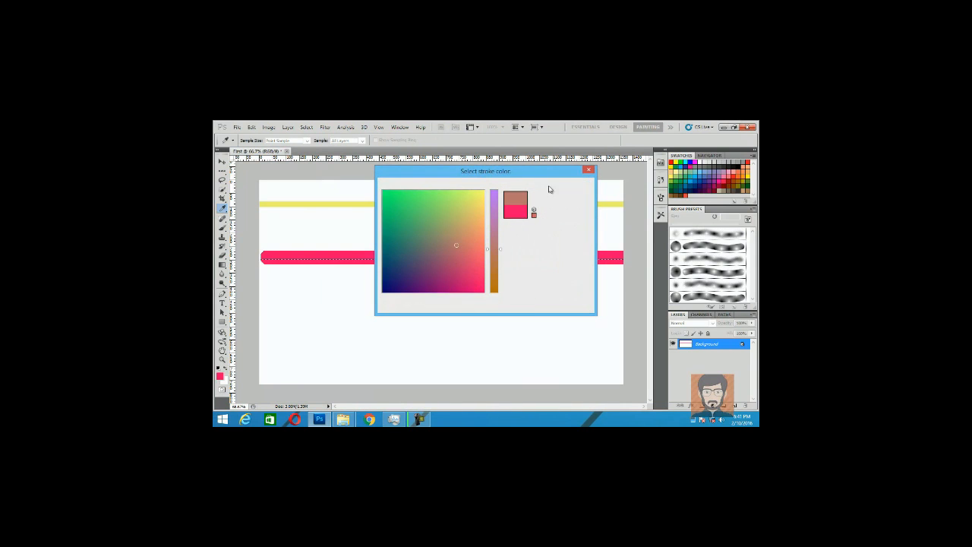
pyautogui.click(549, 189)
pyautogui.write('5')
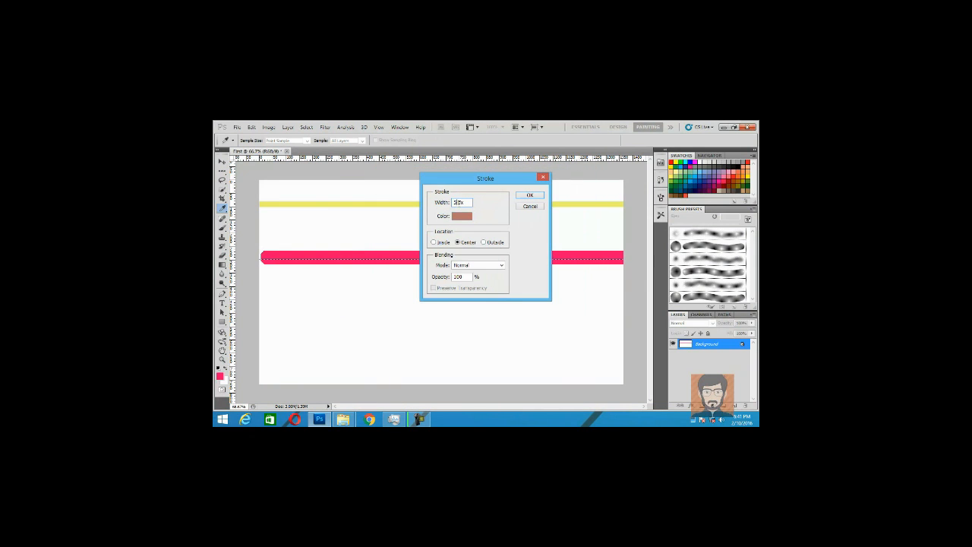
pyautogui.click(529, 195)
pyautogui.press('m')
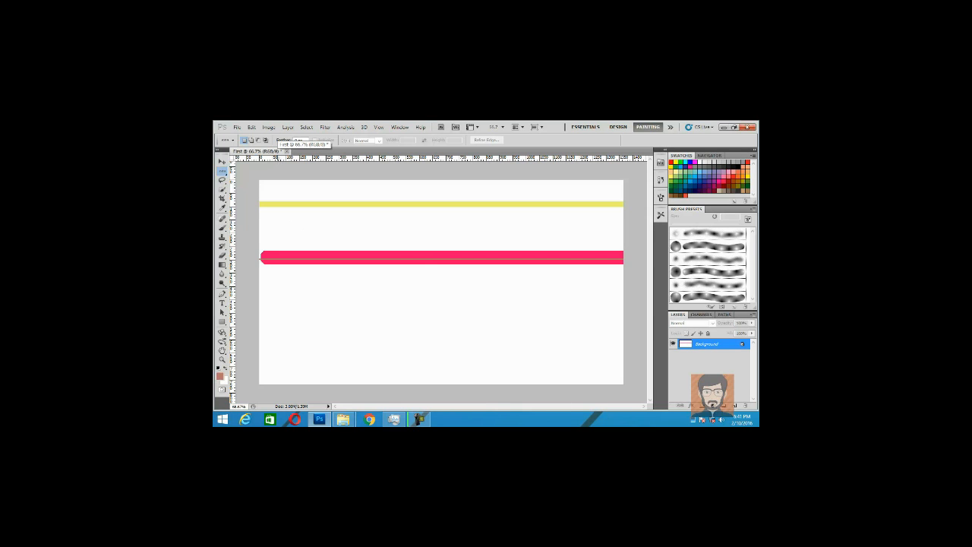
# Step: Select a single pixel column in the left part of the canvas with the Single Column Marquee tool and add a new layer
pyautogui.rightClick(222, 177)
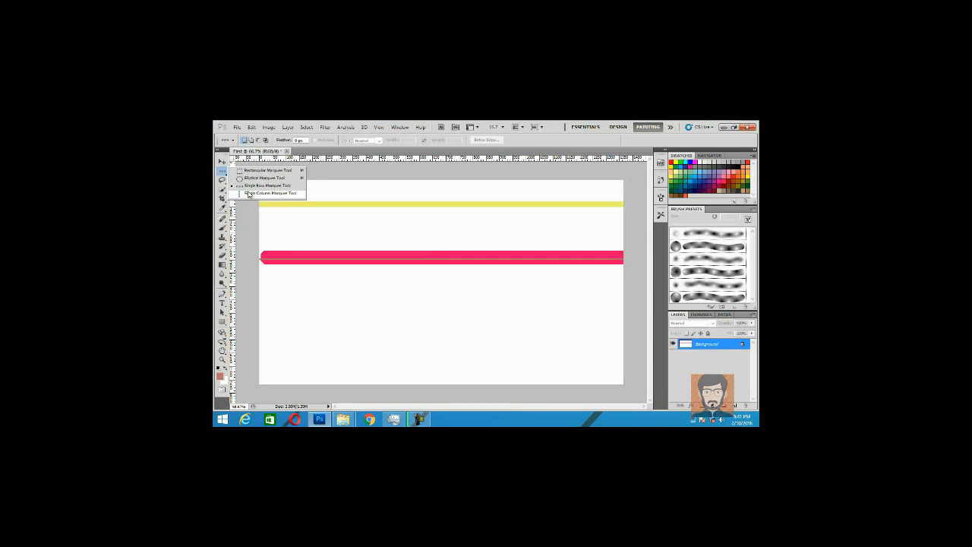
pyautogui.click(249, 196)
pyautogui.click(344, 261)
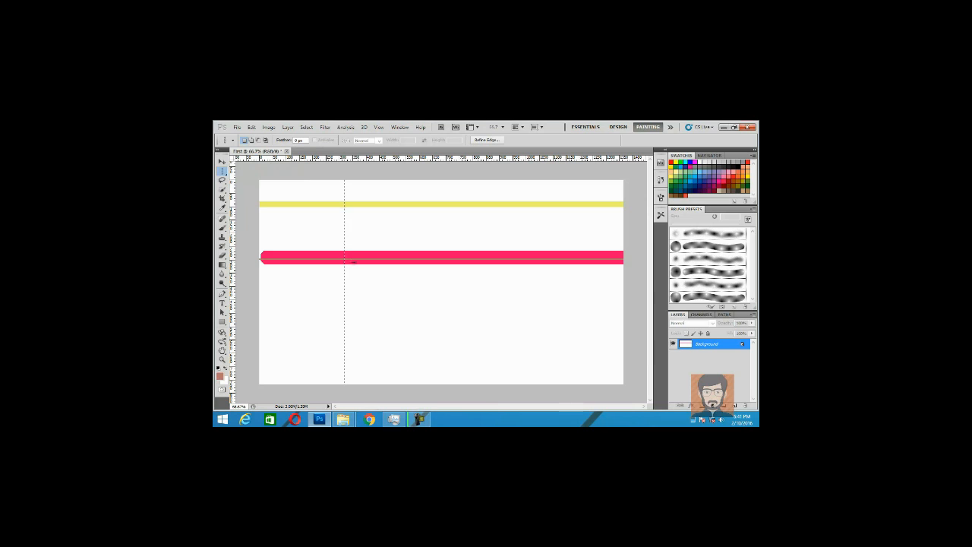
pyautogui.click(734, 407)
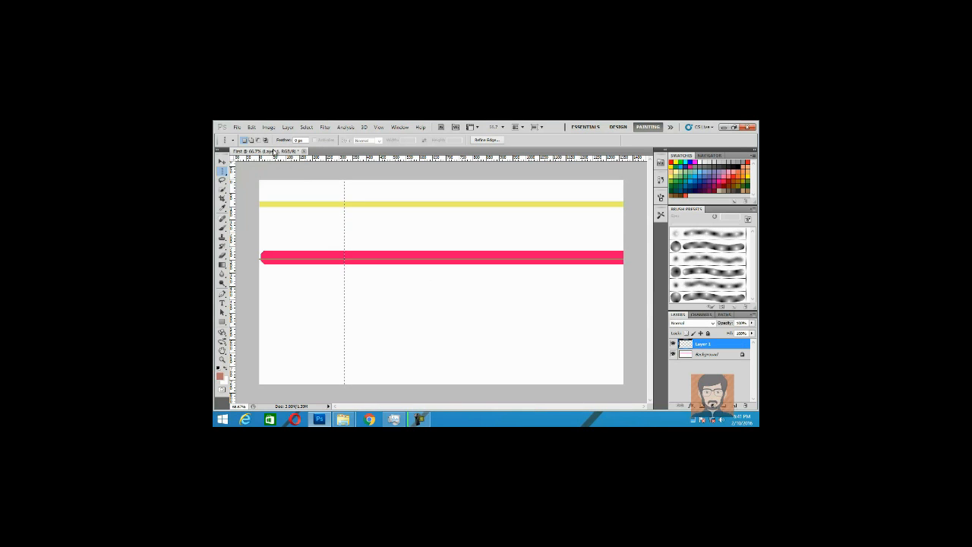
# Step: Apply a centered 50 px brownish-red stroke to the selected pixel column on Layer 1, and deselect
pyautogui.click(251, 127)
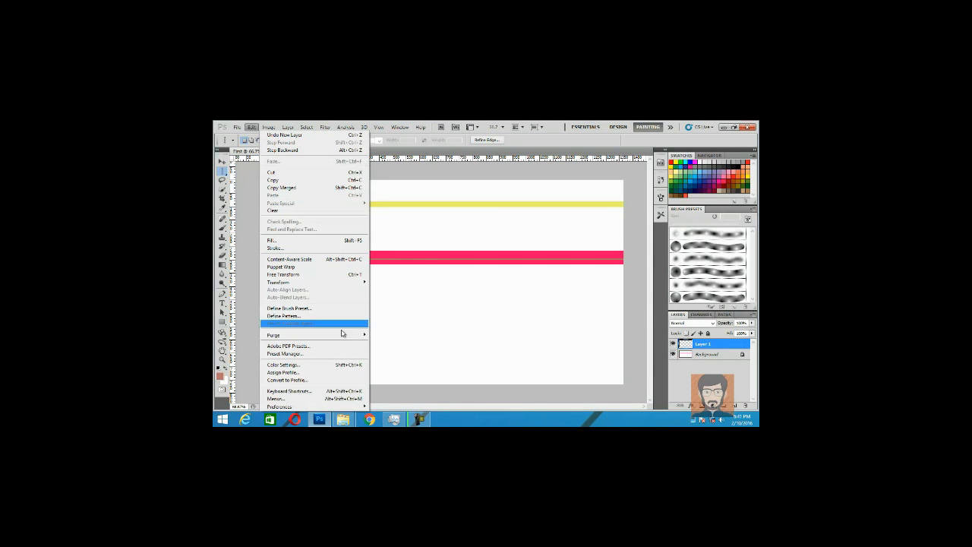
pyautogui.click(322, 252)
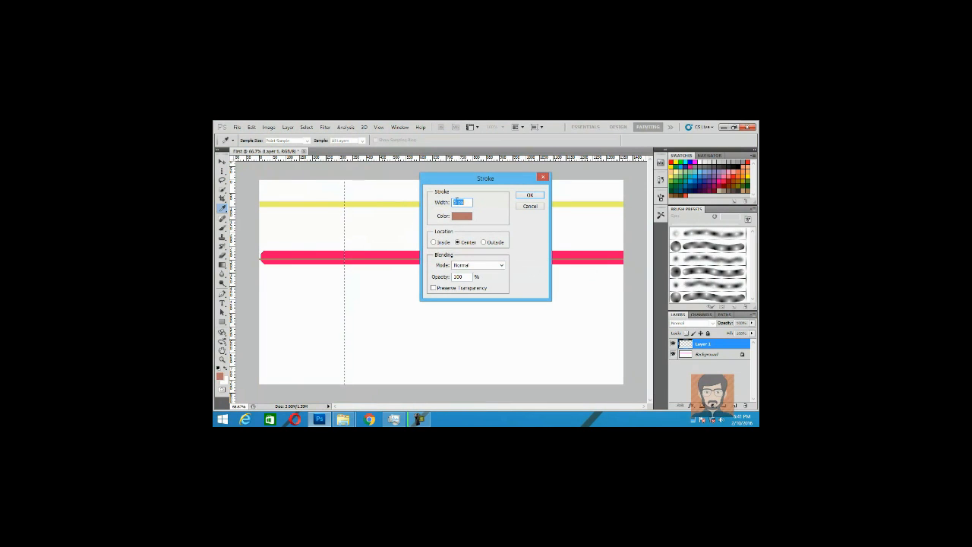
pyautogui.write('50')
pyautogui.click(526, 196)
pyautogui.click(447, 210)
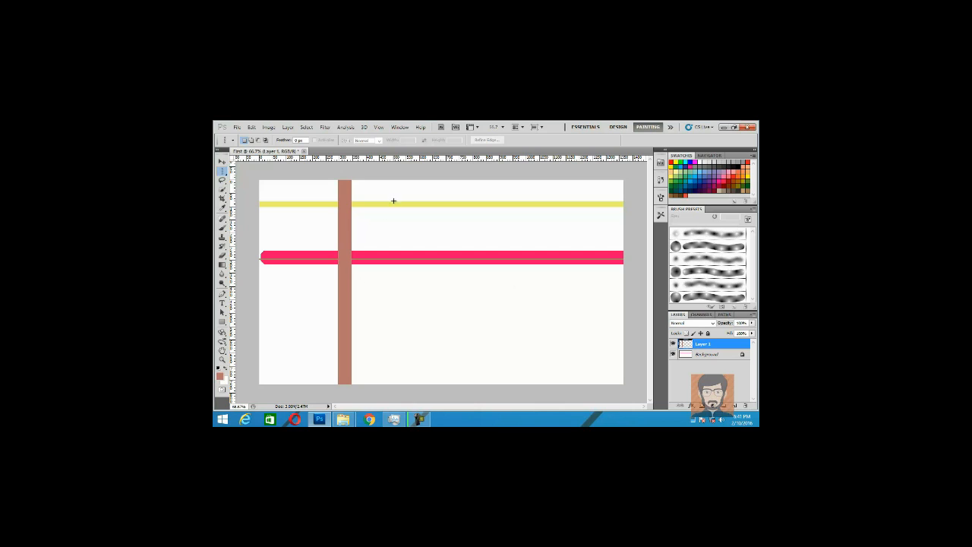
# Step: Erase the pink and yellow horizontal lines from the Background layer with the Magic Eraser, and fill that layer with white
pyautogui.click(698, 354)
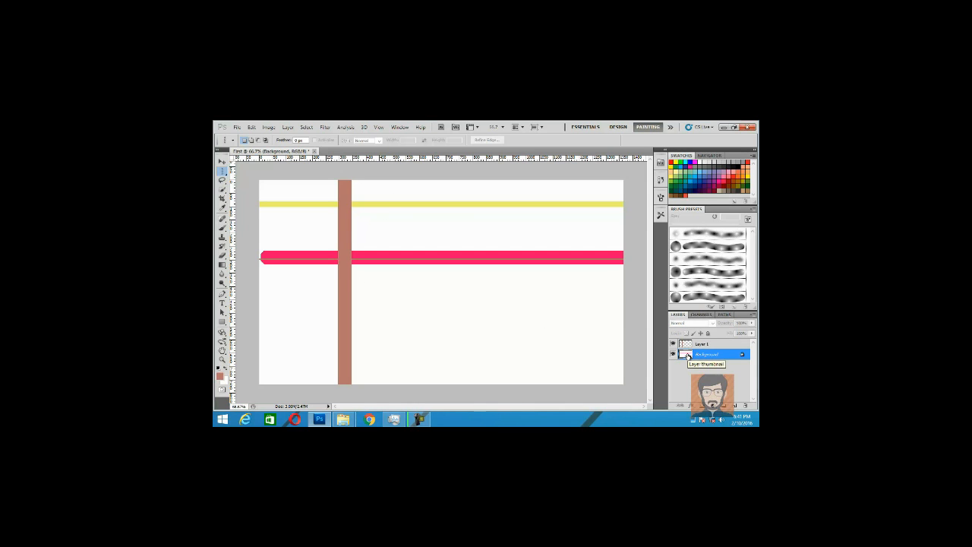
pyautogui.press('b')
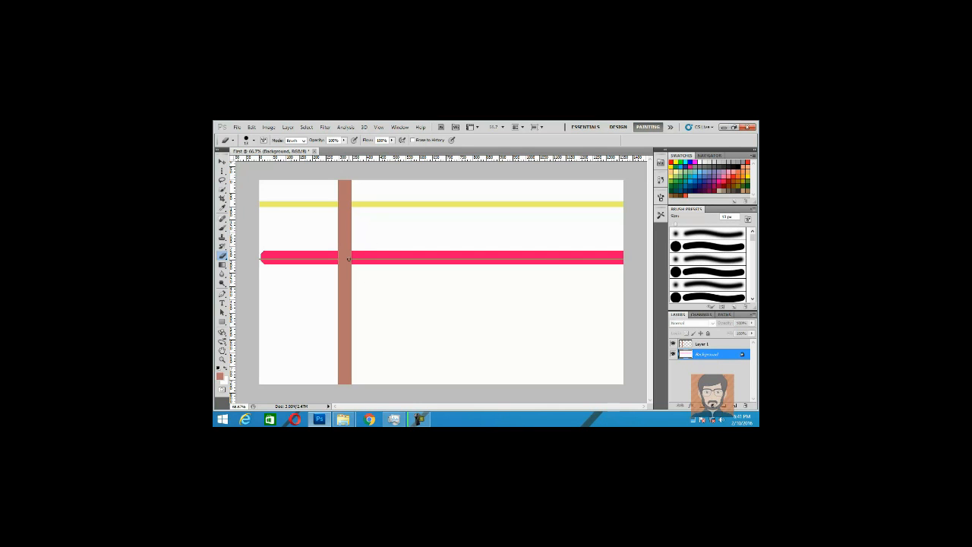
pyautogui.press('e')
pyautogui.click(426, 260)
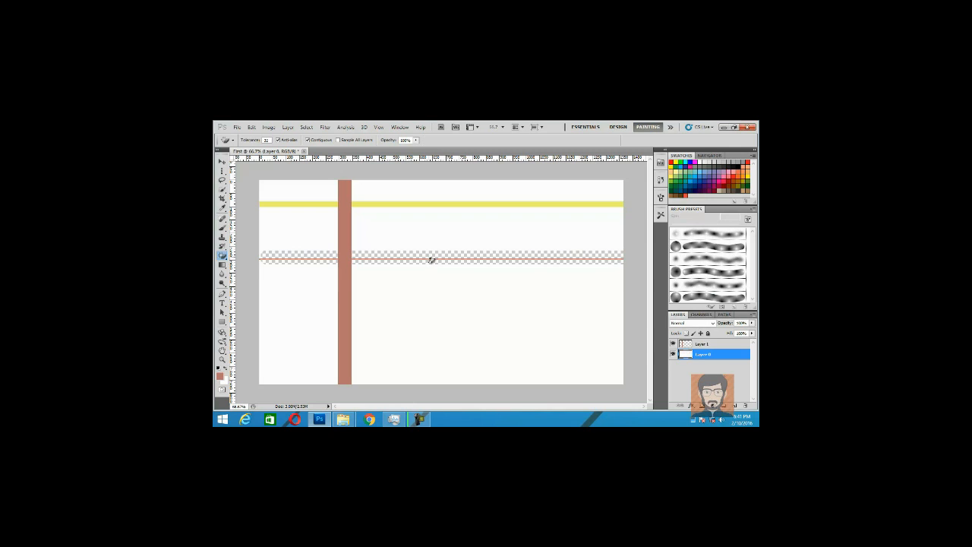
pyautogui.click(444, 206)
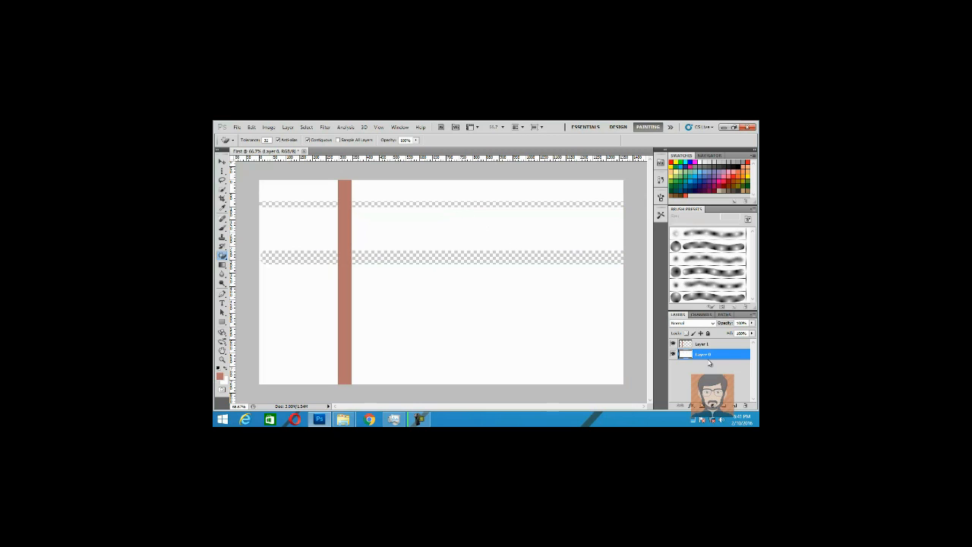
pyautogui.press('x')
pyautogui.hotkey('alt', 'BackSpace')
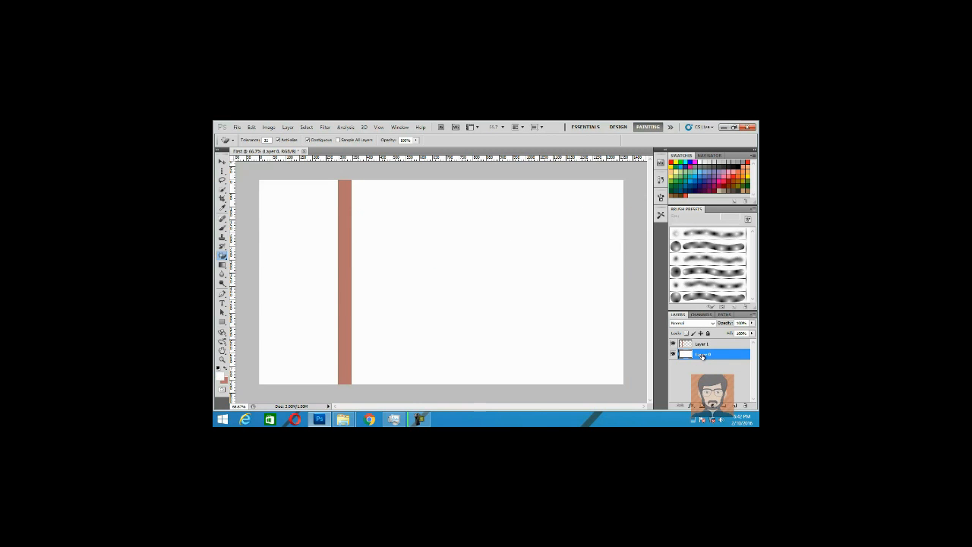
# Step: Select a single pixel row across the middle of the canvas with the Single Row Marquee tool and add a new layer
pyautogui.click(221, 170)
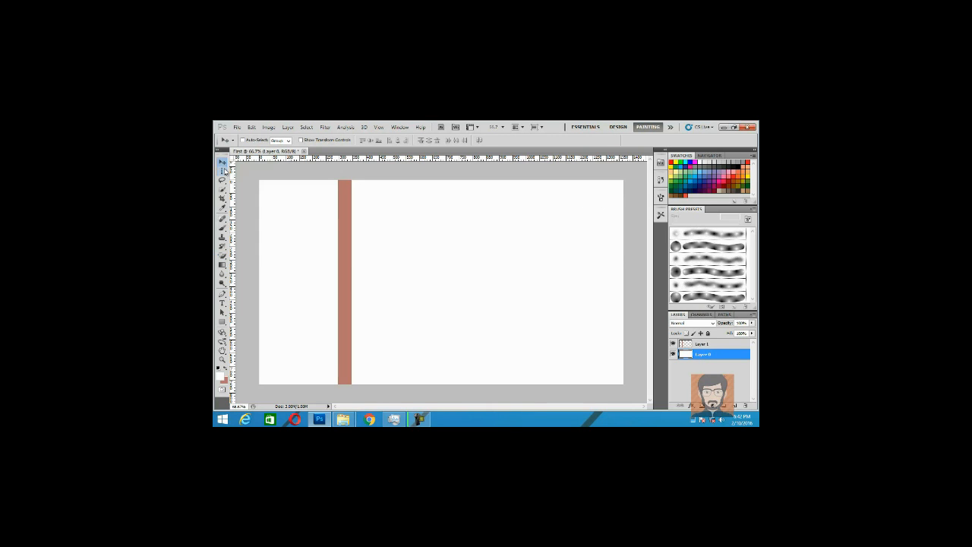
pyautogui.rightClick(222, 172)
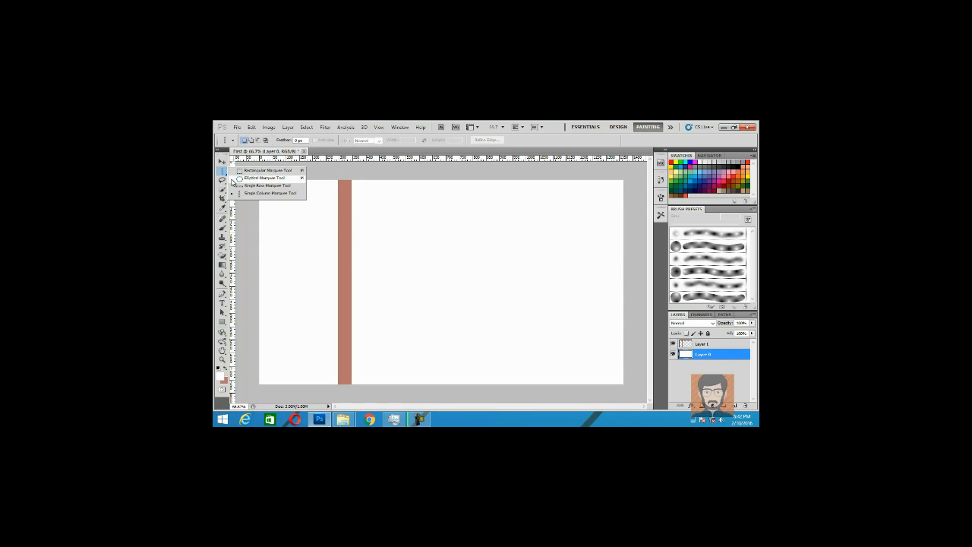
pyautogui.click(262, 189)
pyautogui.click(449, 273)
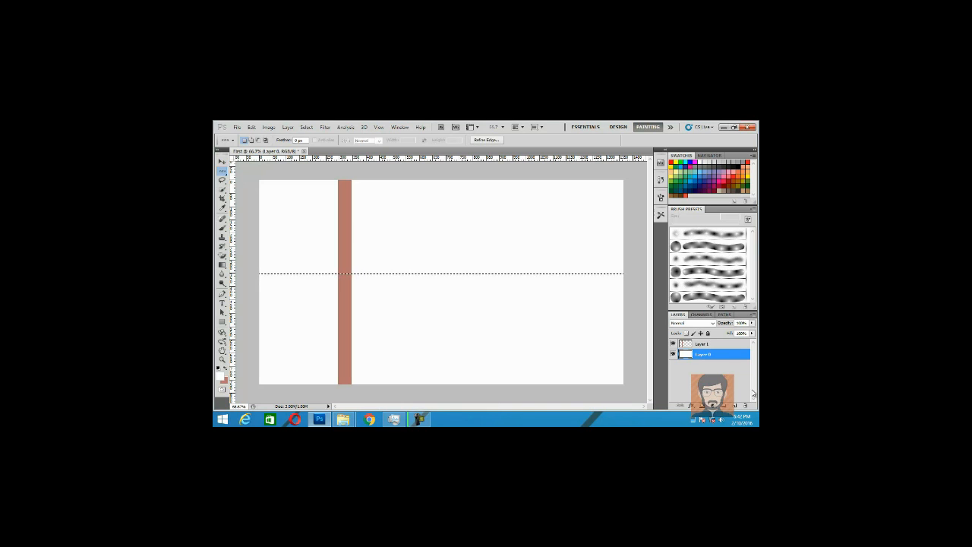
pyautogui.click(733, 406)
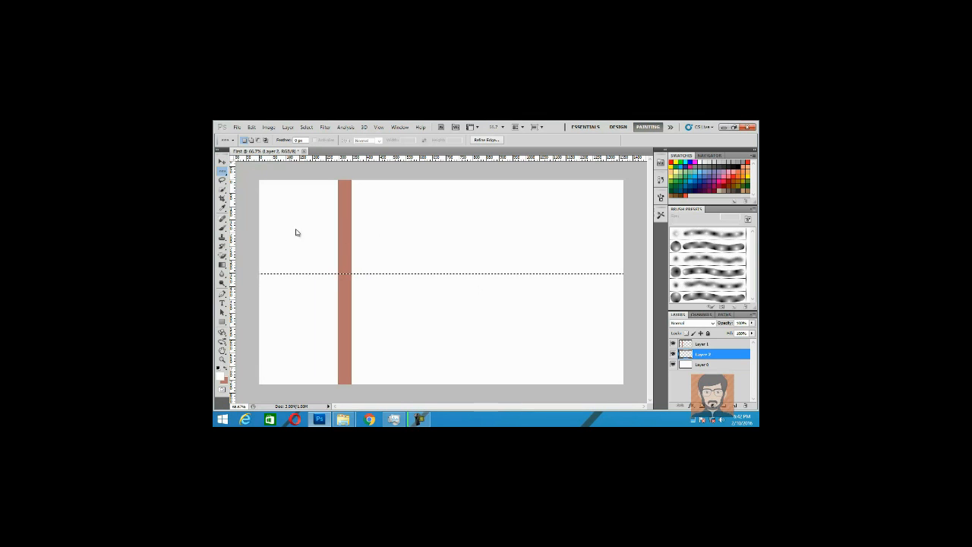
# Step: Stroke the selected pixel row on Layer 2 with 50 px of purple (#7a13ff) located outside the selection, and deselect
pyautogui.click(251, 127)
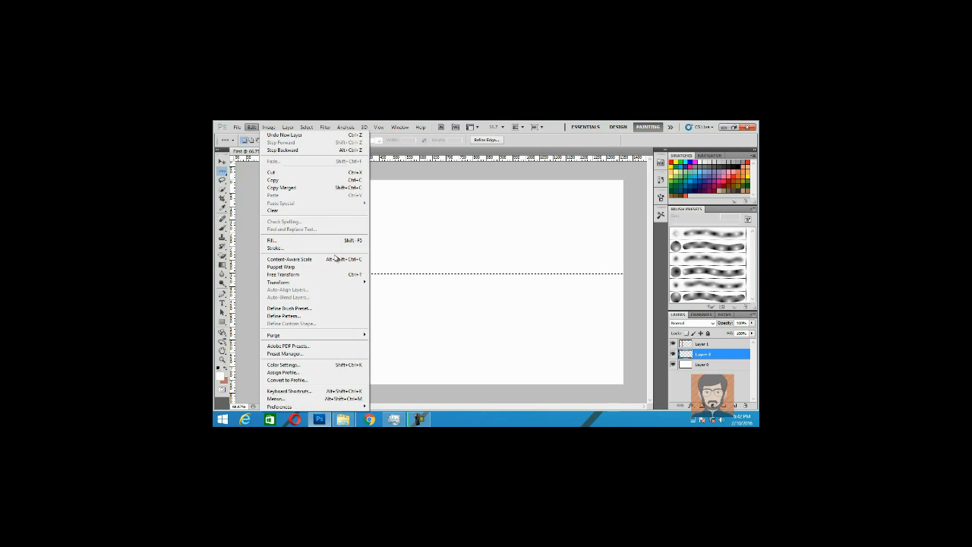
pyautogui.click(274, 248)
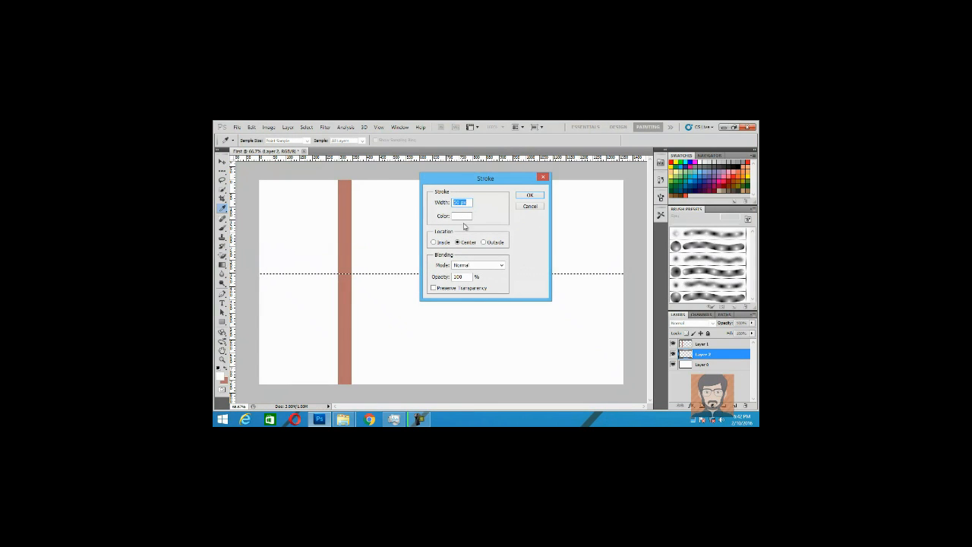
pyautogui.click(486, 243)
pyautogui.click(459, 214)
pyautogui.click(430, 282)
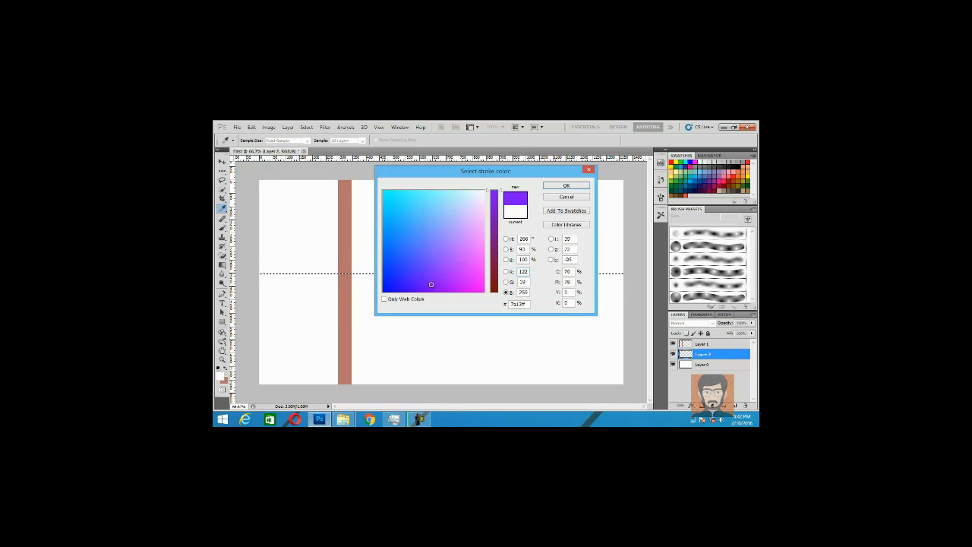
pyautogui.click(567, 192)
pyautogui.click(529, 198)
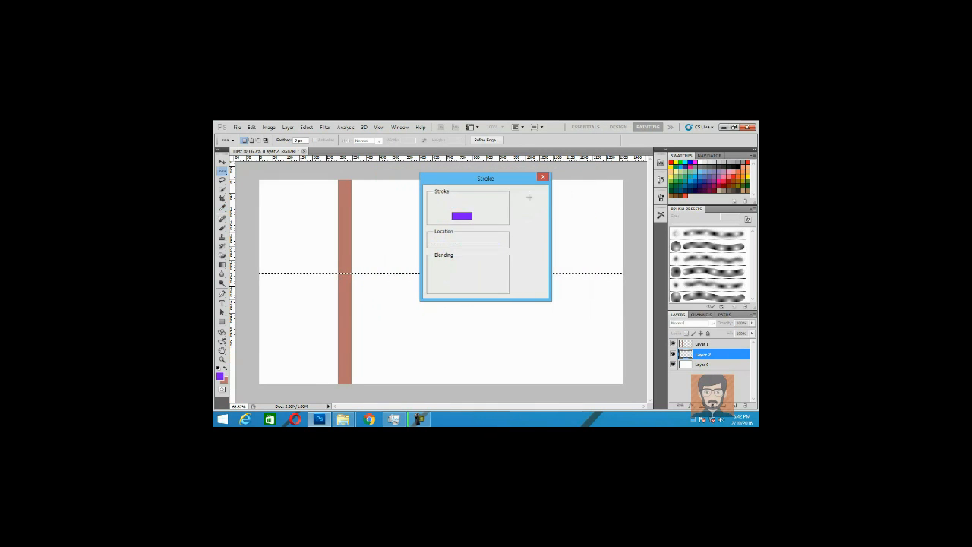
pyautogui.hotkey('ctrl', 'd')
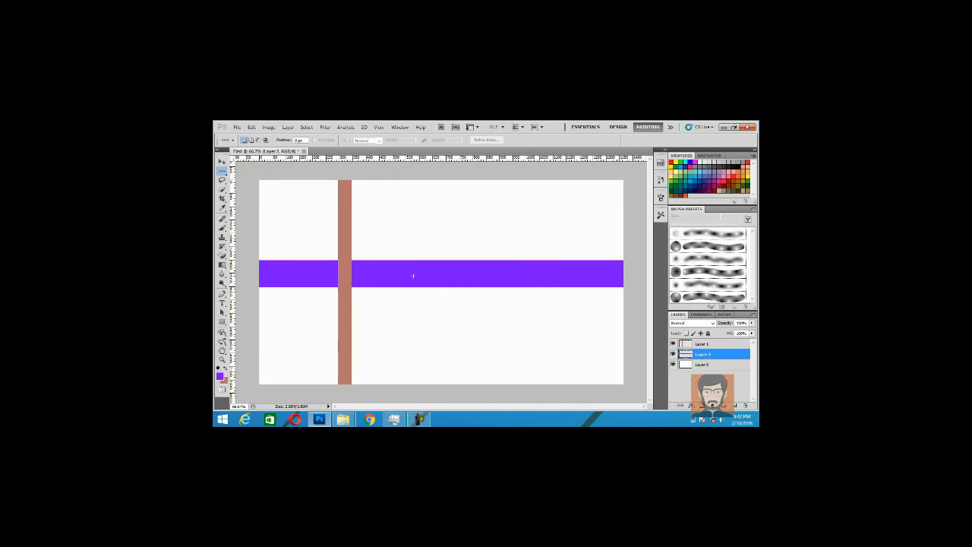
# Step: Reorder the layers so that Layer 1 with the vertical stripe lies beneath Layer 2 with the purple band
pyautogui.click(690, 346)
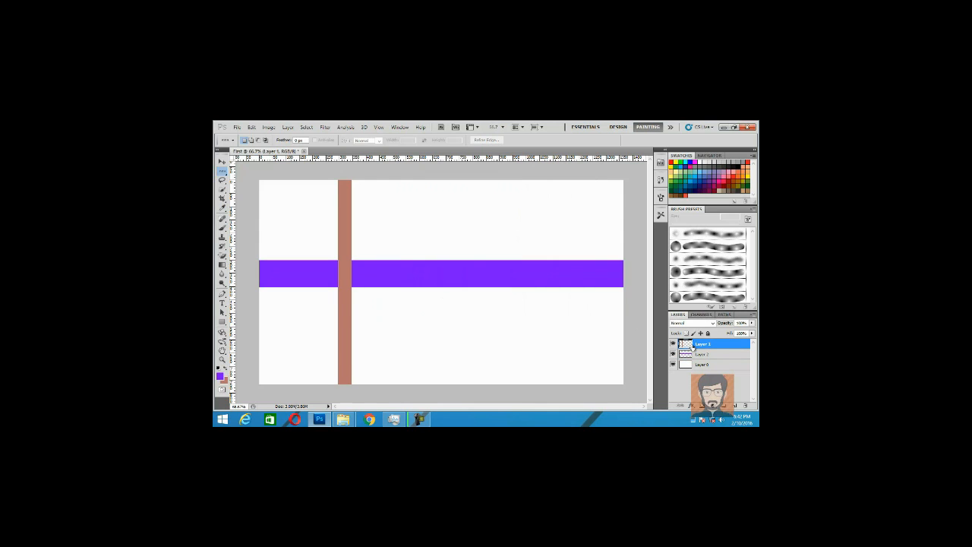
pyautogui.click(694, 354)
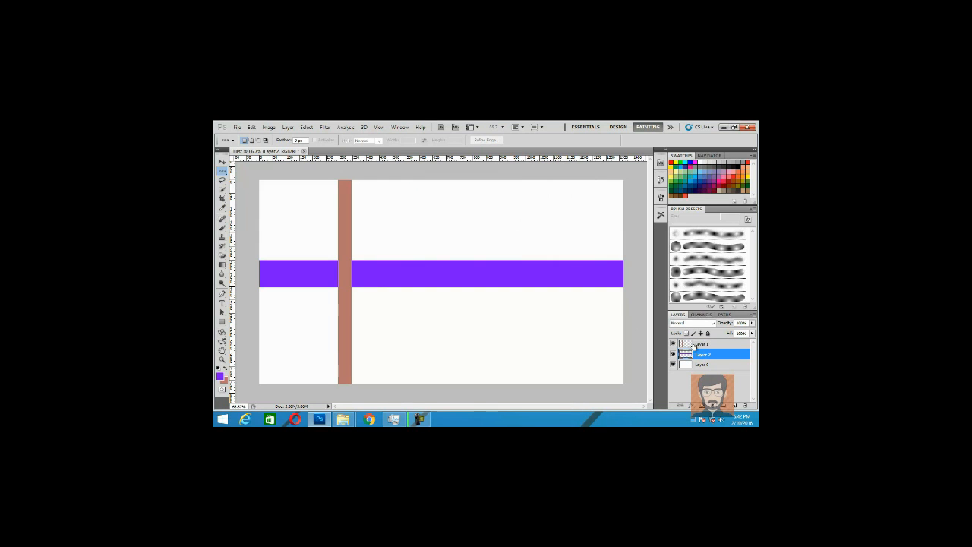
pyautogui.moveTo(694, 362); pyautogui.dragTo(694, 363)
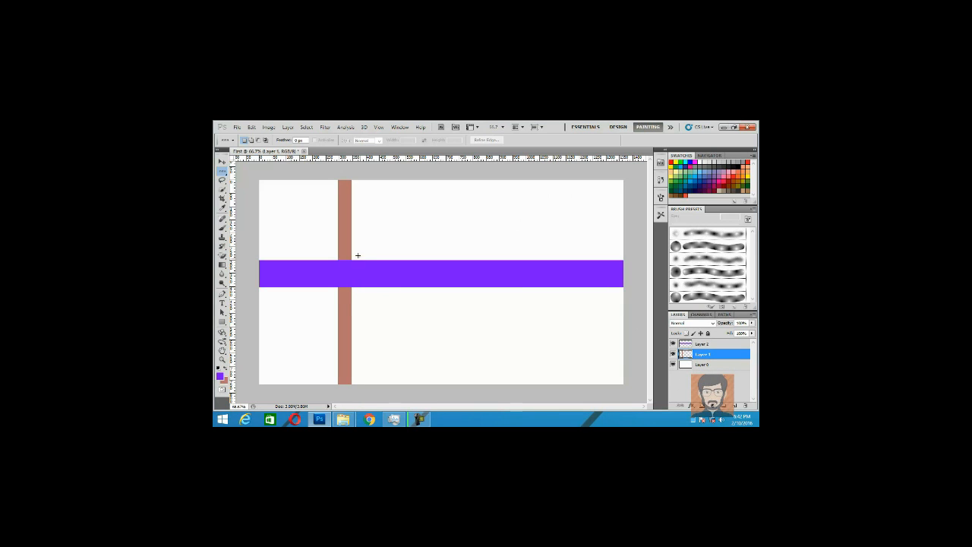
# Step: Move the vertical stripe on Layer 1 to just right of the canvas center and the purple band on Layer 2 into the upper part
pyautogui.press('v')
pyautogui.moveTo(343, 244); pyautogui.dragTo(463, 243)
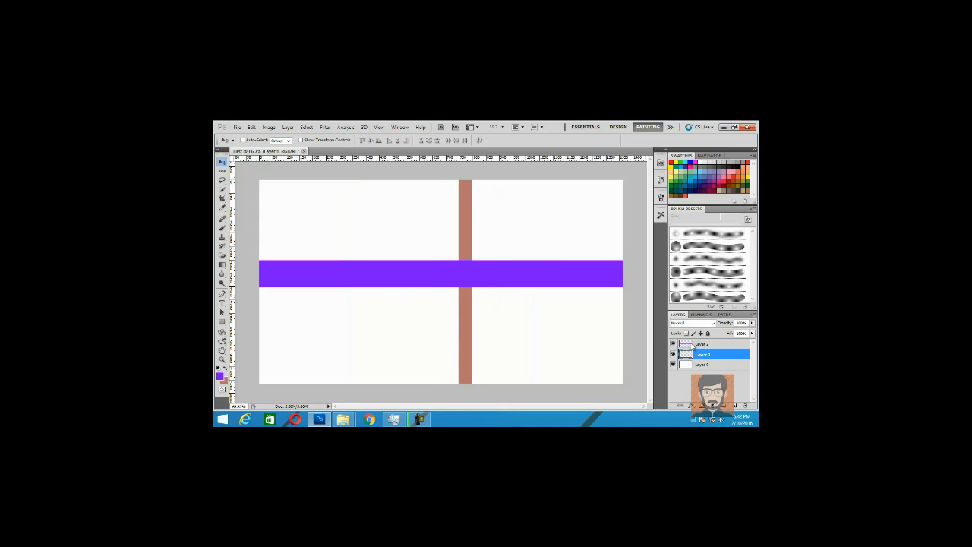
pyautogui.click(700, 344)
pyautogui.moveTo(540, 271); pyautogui.dragTo(540, 229)
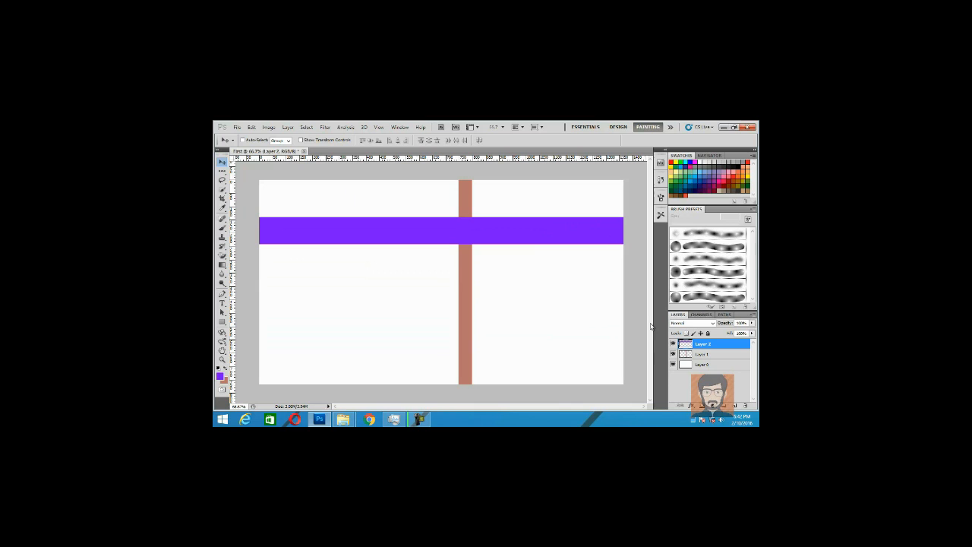
# Step: Reorder Layer 2 beneath Layer 1 and move the purple band down to the middle of the canvas, slightly to the right
pyautogui.click(691, 353)
pyautogui.moveTo(693, 344); pyautogui.dragTo(692, 362)
pyautogui.moveTo(469, 232); pyautogui.dragTo(452, 283)
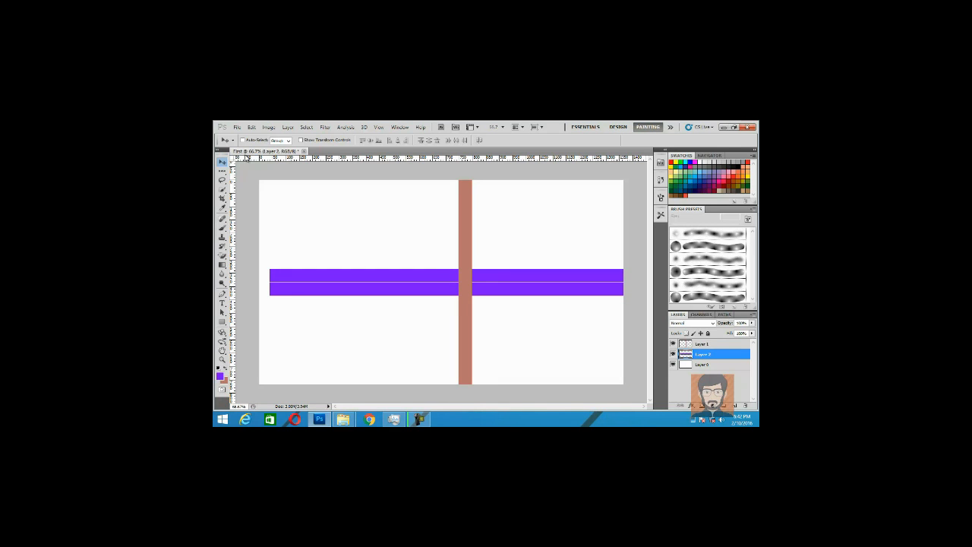
# Step: Free-transform the purple band on Layer 2, rotating it steeply around a relocated pivot, and move the pivot to the left of the stripe
pyautogui.click(251, 128)
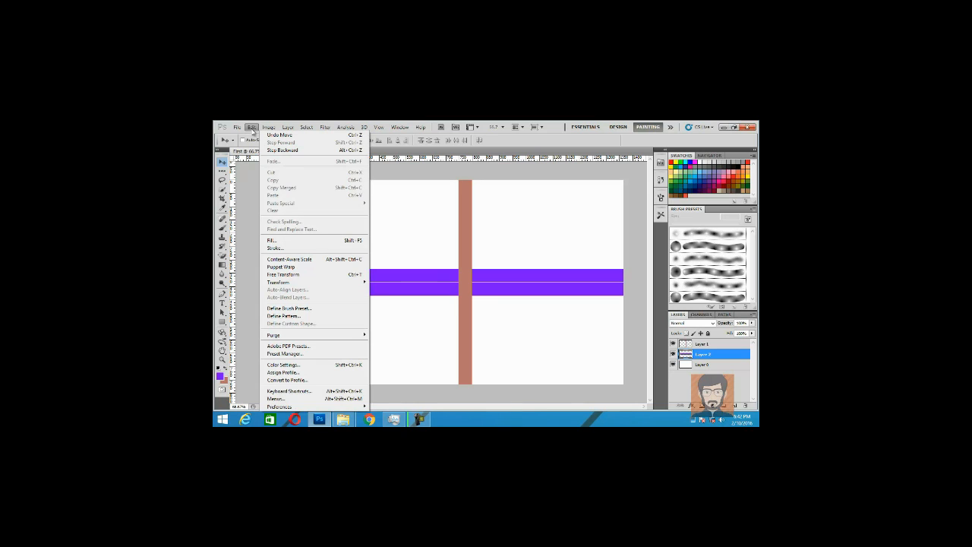
pyautogui.click(303, 275)
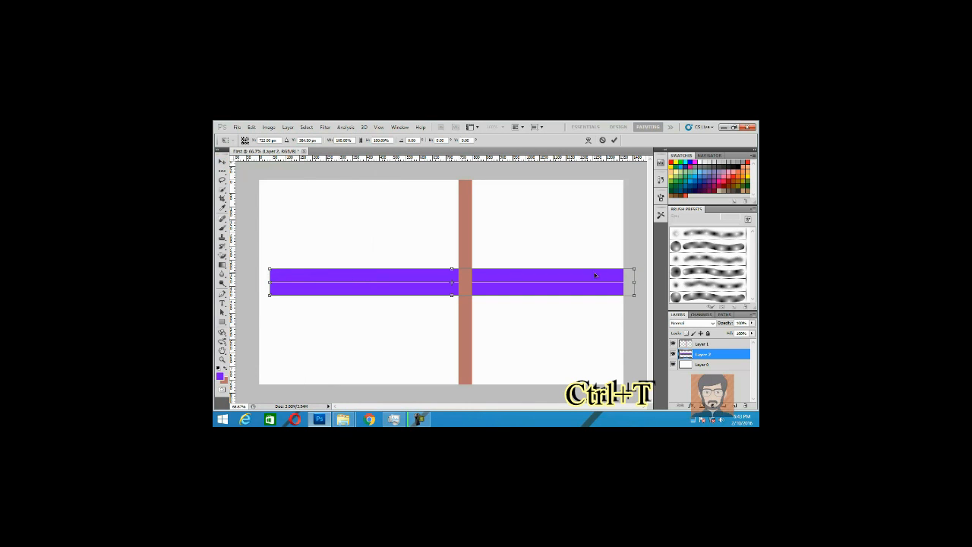
pyautogui.moveTo(637, 265); pyautogui.dragTo(264, 277)
pyautogui.moveTo(349, 338); pyautogui.dragTo(450, 310)
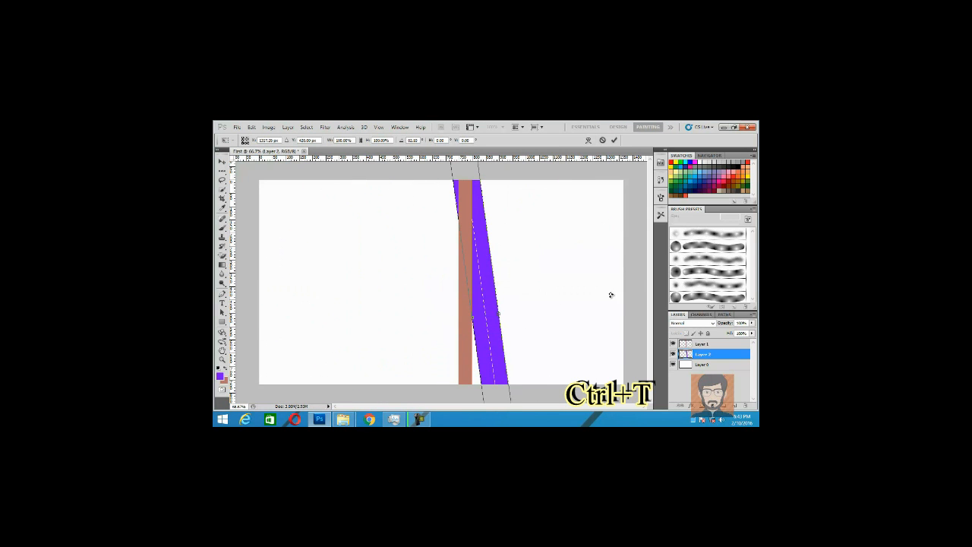
pyautogui.moveTo(443, 173); pyautogui.dragTo(414, 365)
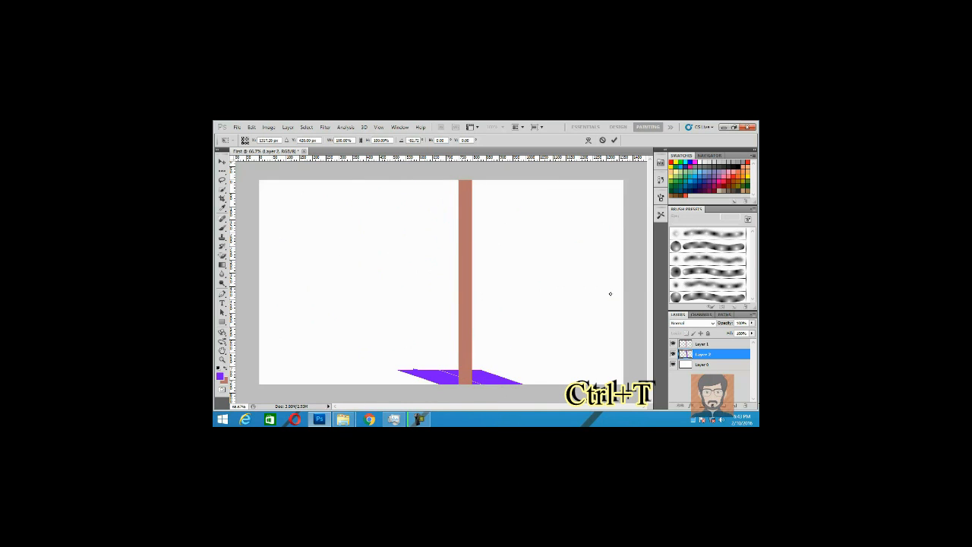
pyautogui.moveTo(610, 326); pyautogui.dragTo(429, 210)
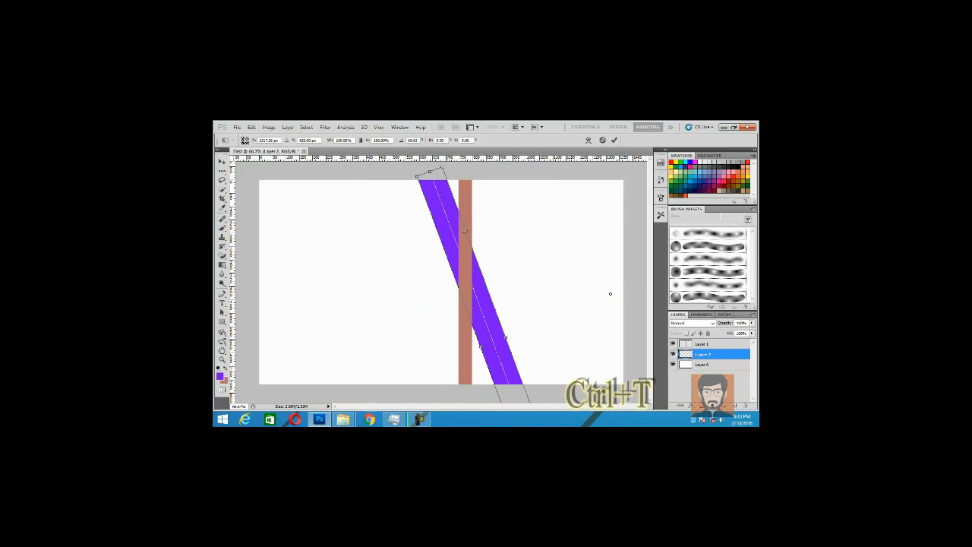
pyautogui.moveTo(611, 294); pyautogui.dragTo(429, 296)
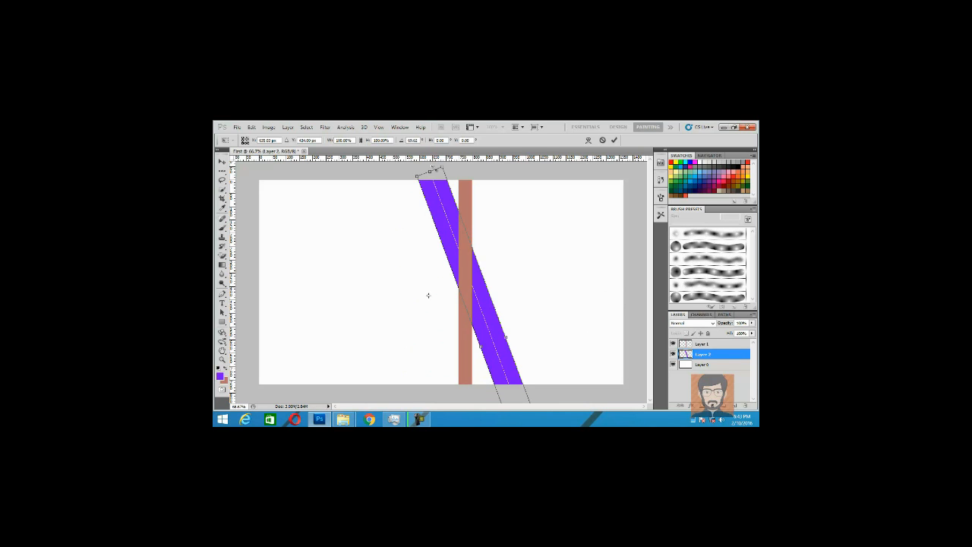
# Step: Scale the purple band to about 27% width and 430% height, rotate the resulting block around a relocated pivot, and apply the transform
pyautogui.moveTo(433, 169); pyautogui.dragTo(472, 248)
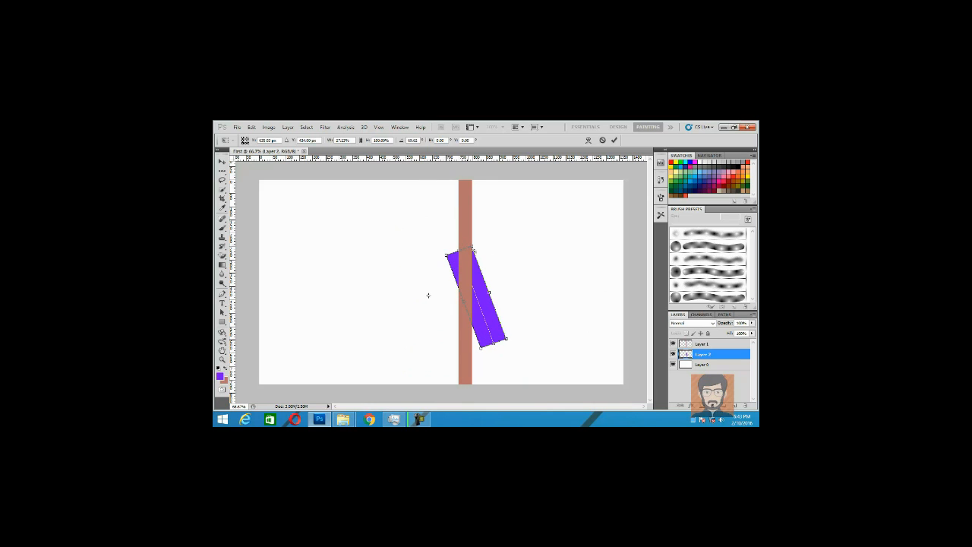
pyautogui.moveTo(488, 291); pyautogui.dragTo(325, 281)
pyautogui.moveTo(597, 250); pyautogui.dragTo(256, 245)
pyautogui.moveTo(350, 322); pyautogui.dragTo(328, 279)
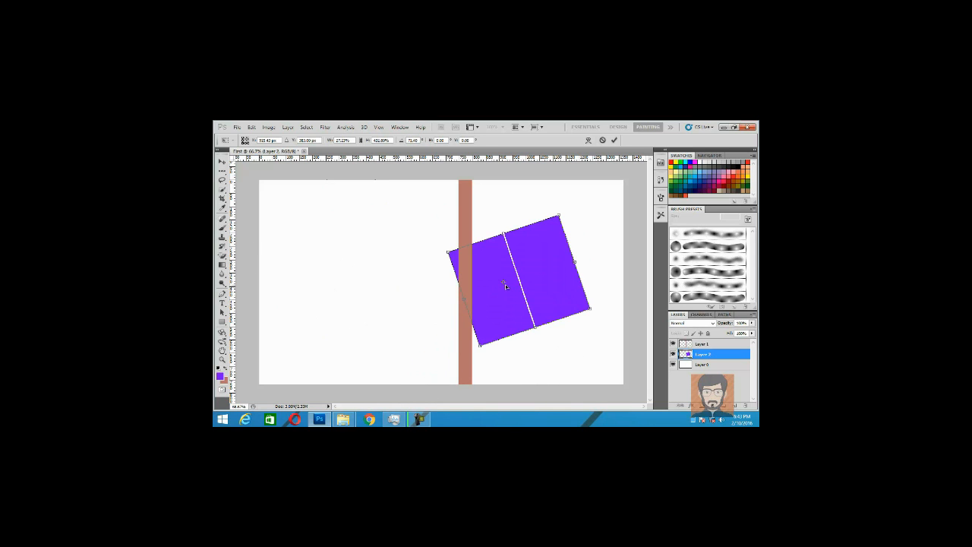
pyautogui.moveTo(582, 230); pyautogui.dragTo(437, 289)
pyautogui.moveTo(436, 201); pyautogui.dragTo(418, 258)
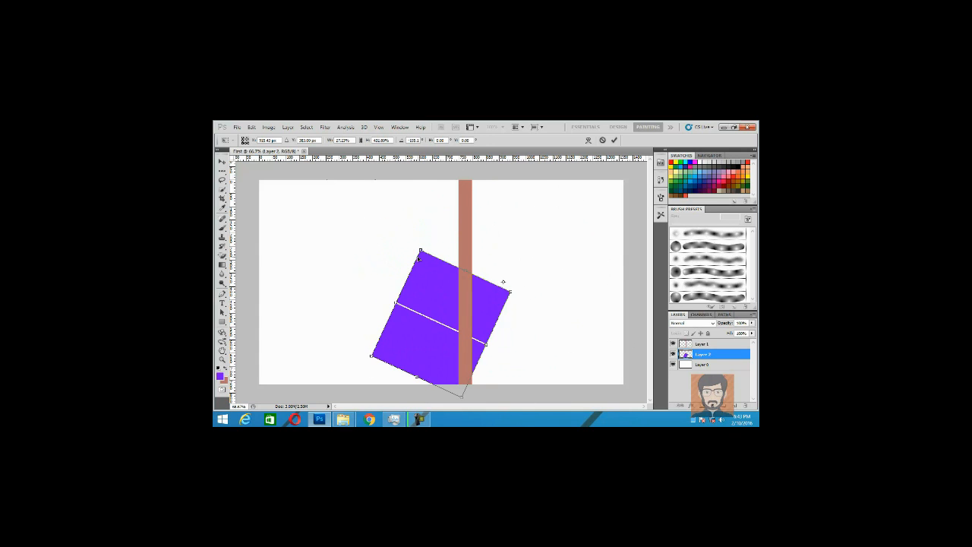
pyautogui.press('Return')
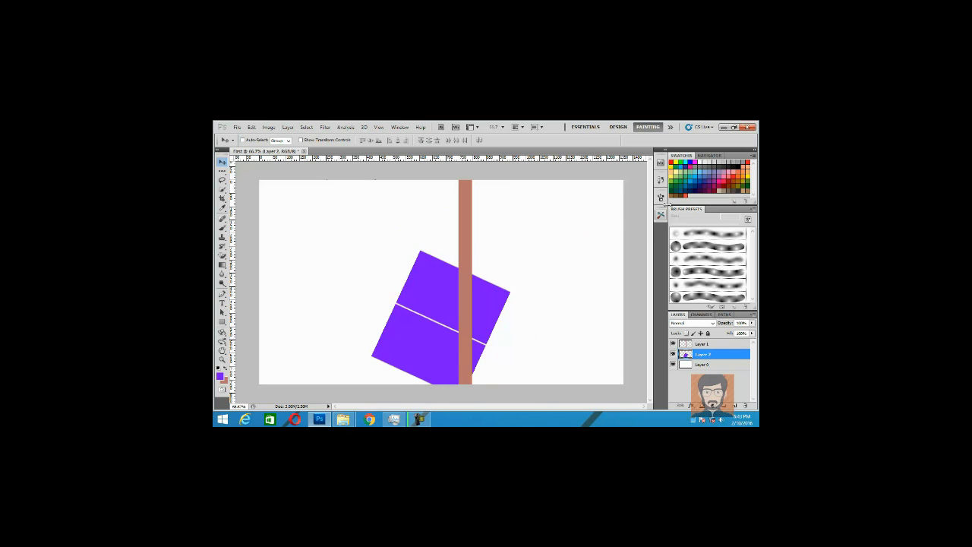
# Step: Revert the document to the Move history state just before the Free Transform
pyautogui.click(660, 181)
pyautogui.click(600, 202)
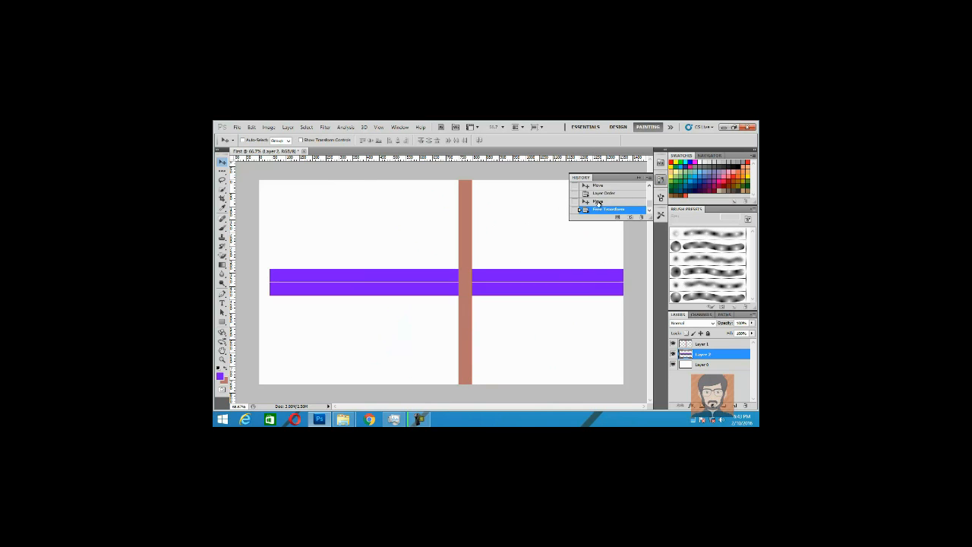
pyautogui.click(661, 181)
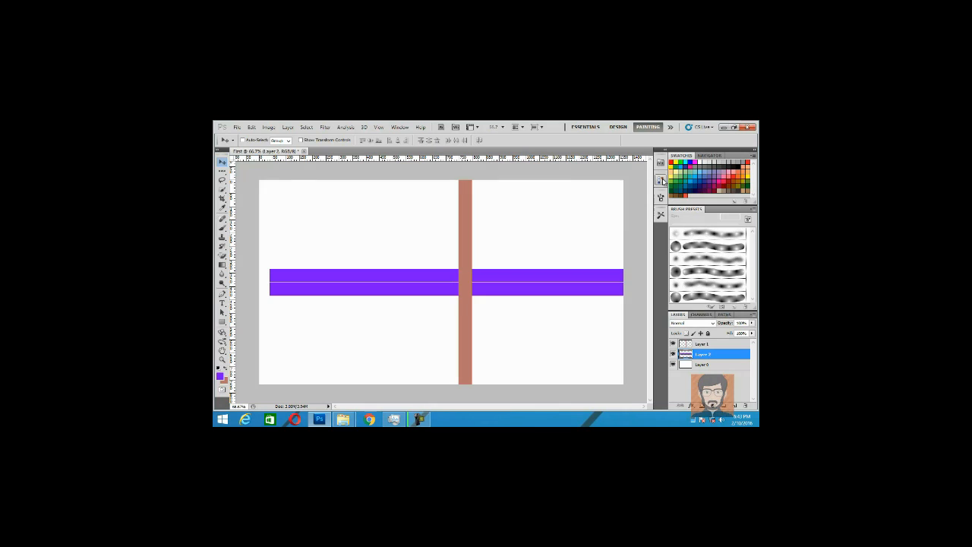
# Step: Reset the foreground and background colors to their defaults and switch to the Rectangular Marquee tool
pyautogui.press('d')
pyautogui.rightClick(223, 170)
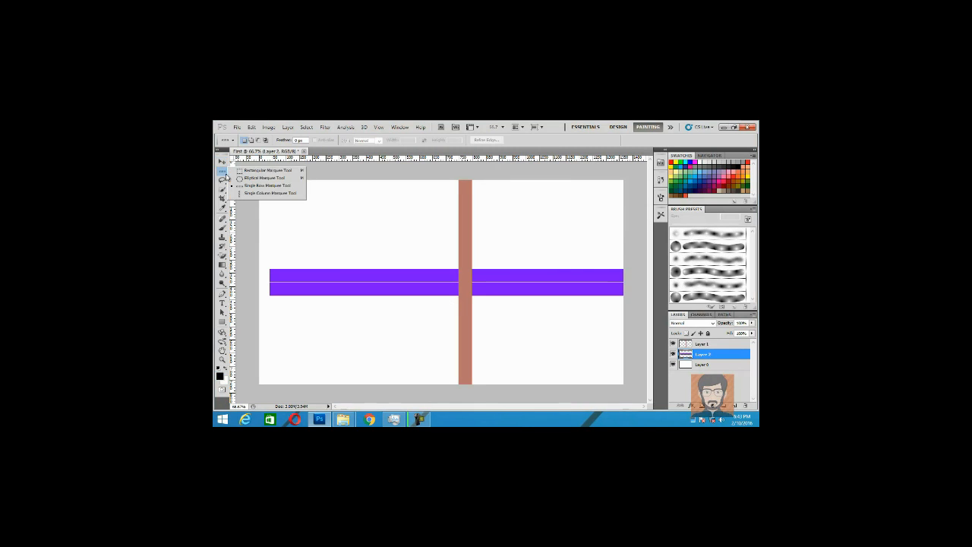
pyautogui.click(250, 167)
# Step: Show the available Lasso tool variants
pyautogui.click(223, 180)
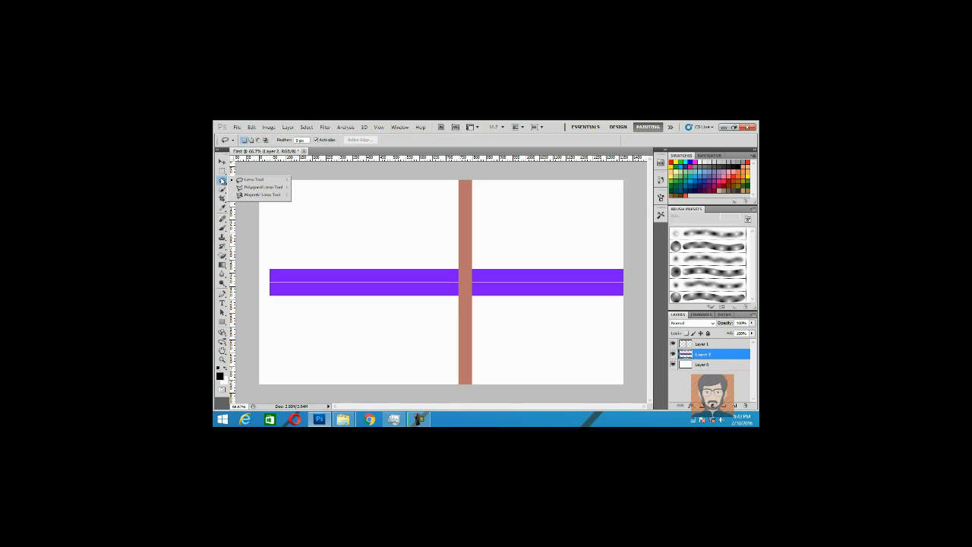